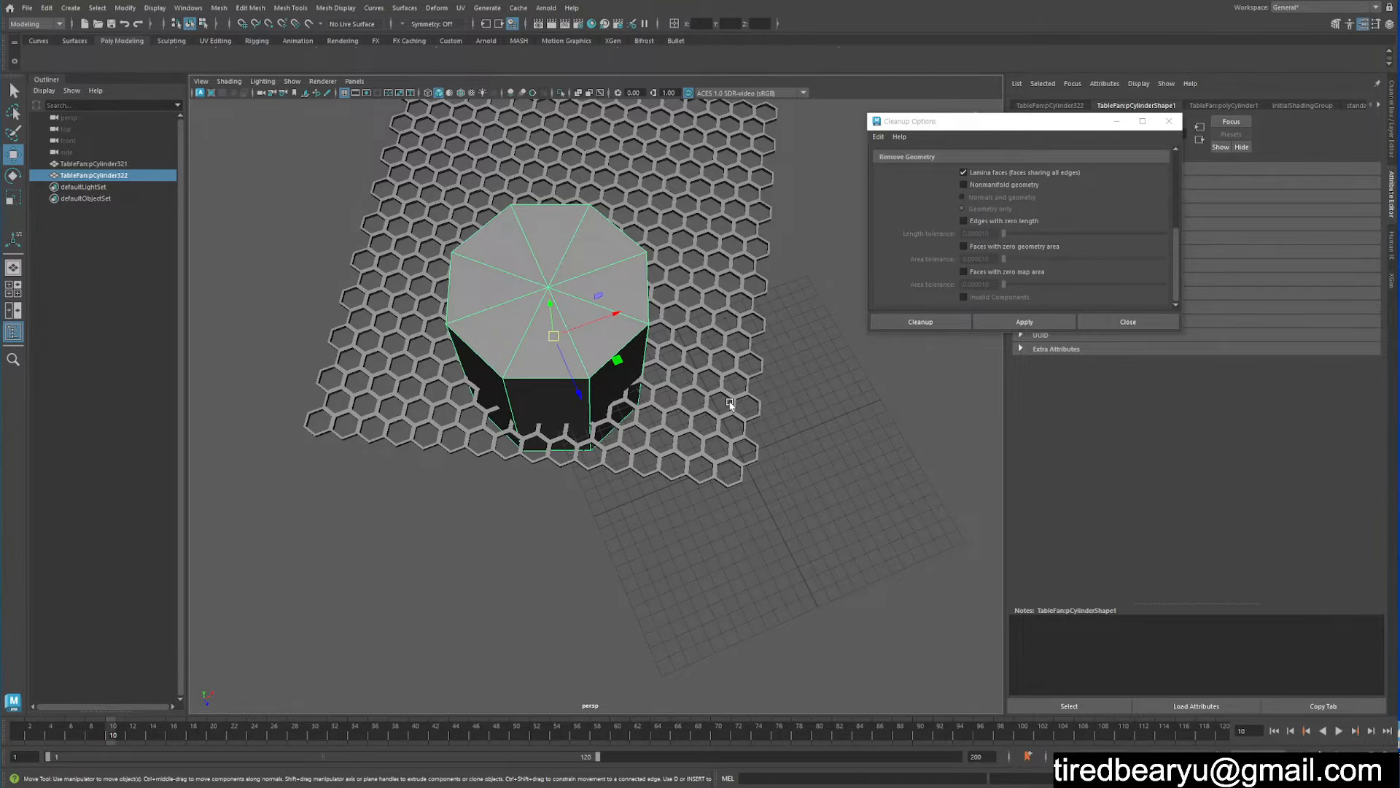
- Select the hexagonal grid mesh around the cylinder and examine the edges of its hexagon struts up close
{"action": "left_click_drag", "start_coordinate": [694, 420], "coordinate": [692, 401], "text": "alt"}
{"action": "right_click_drag", "start_coordinate": [692, 401], "coordinate": [633, 334], "text": "alt"}
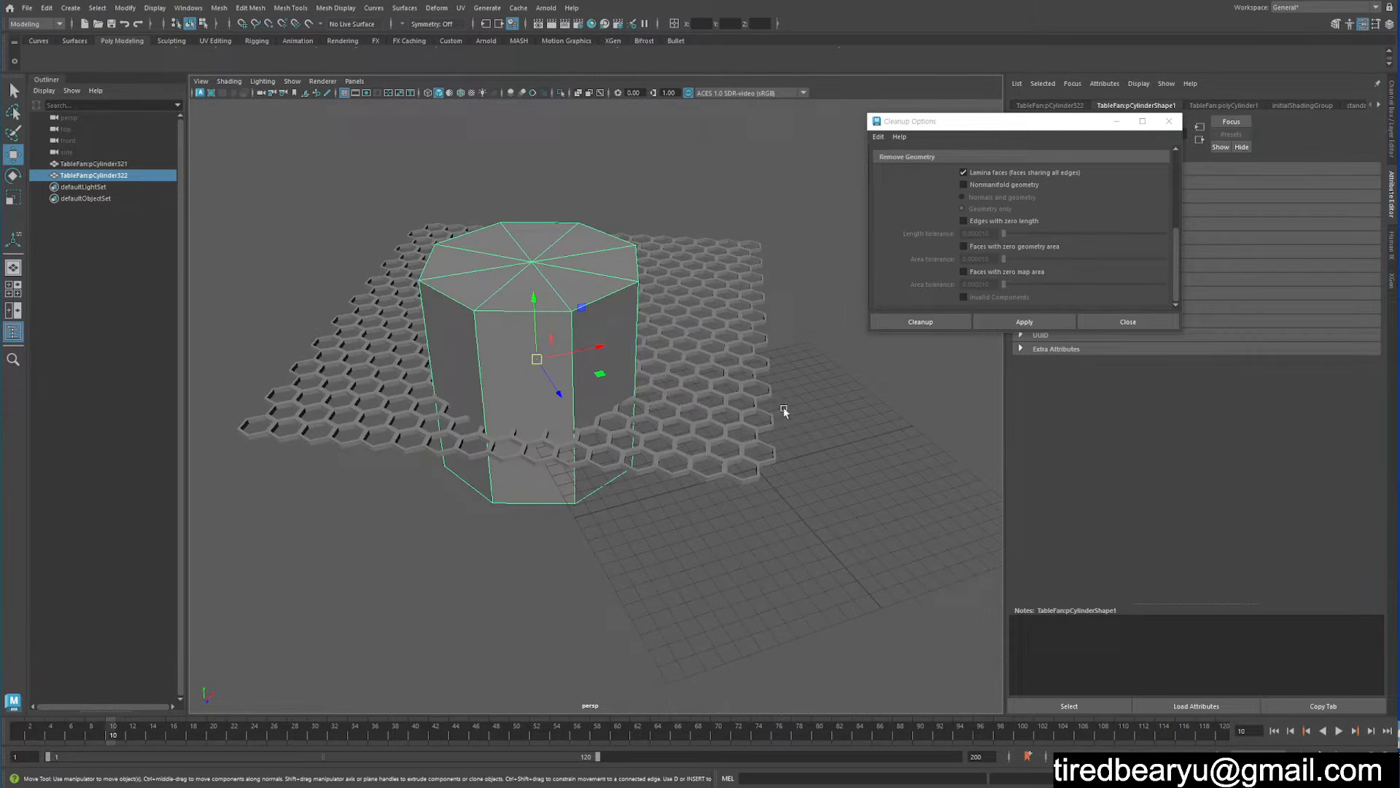
{"action": "left_click", "coordinate": [770, 454]}
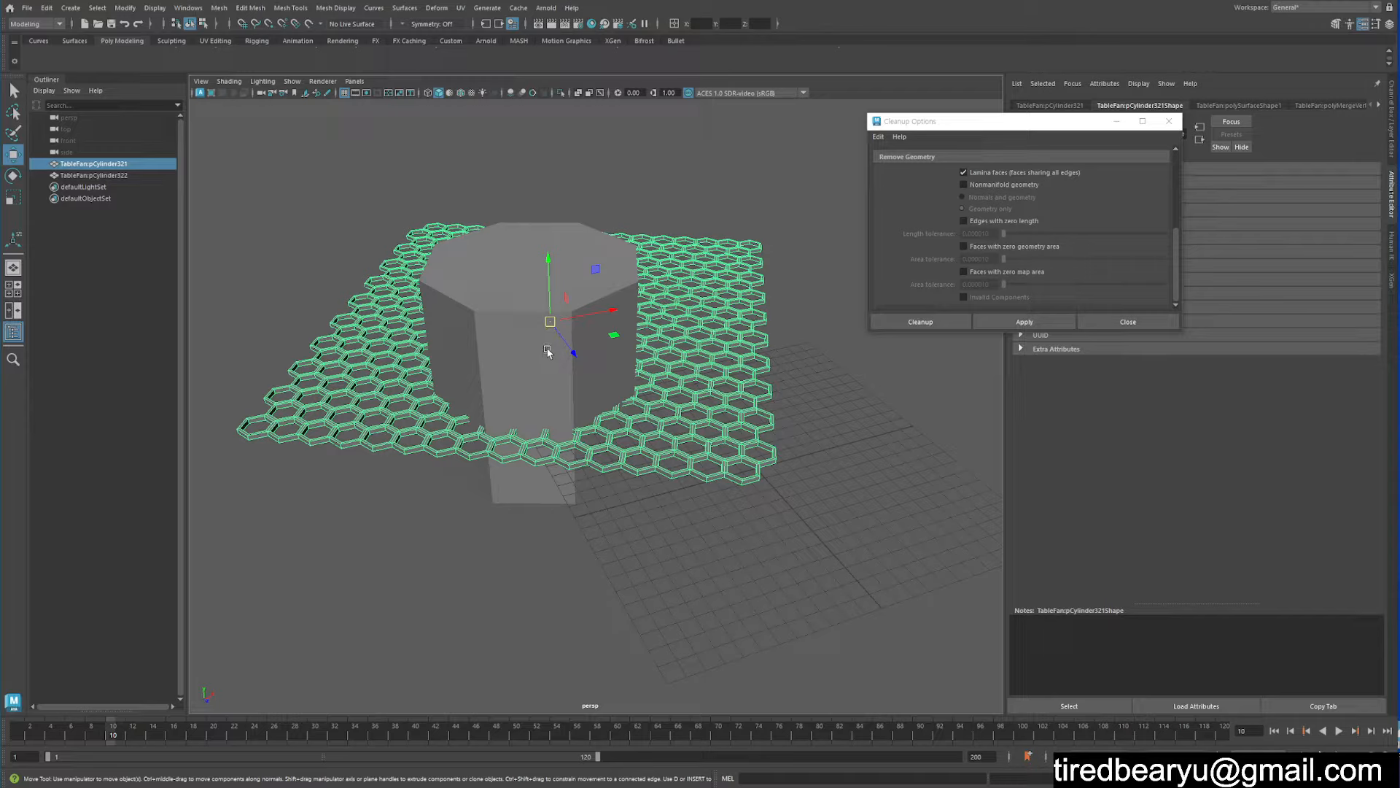
{"action": "middle_click_drag", "start_coordinate": [755, 435], "coordinate": [775, 412], "text": "alt"}
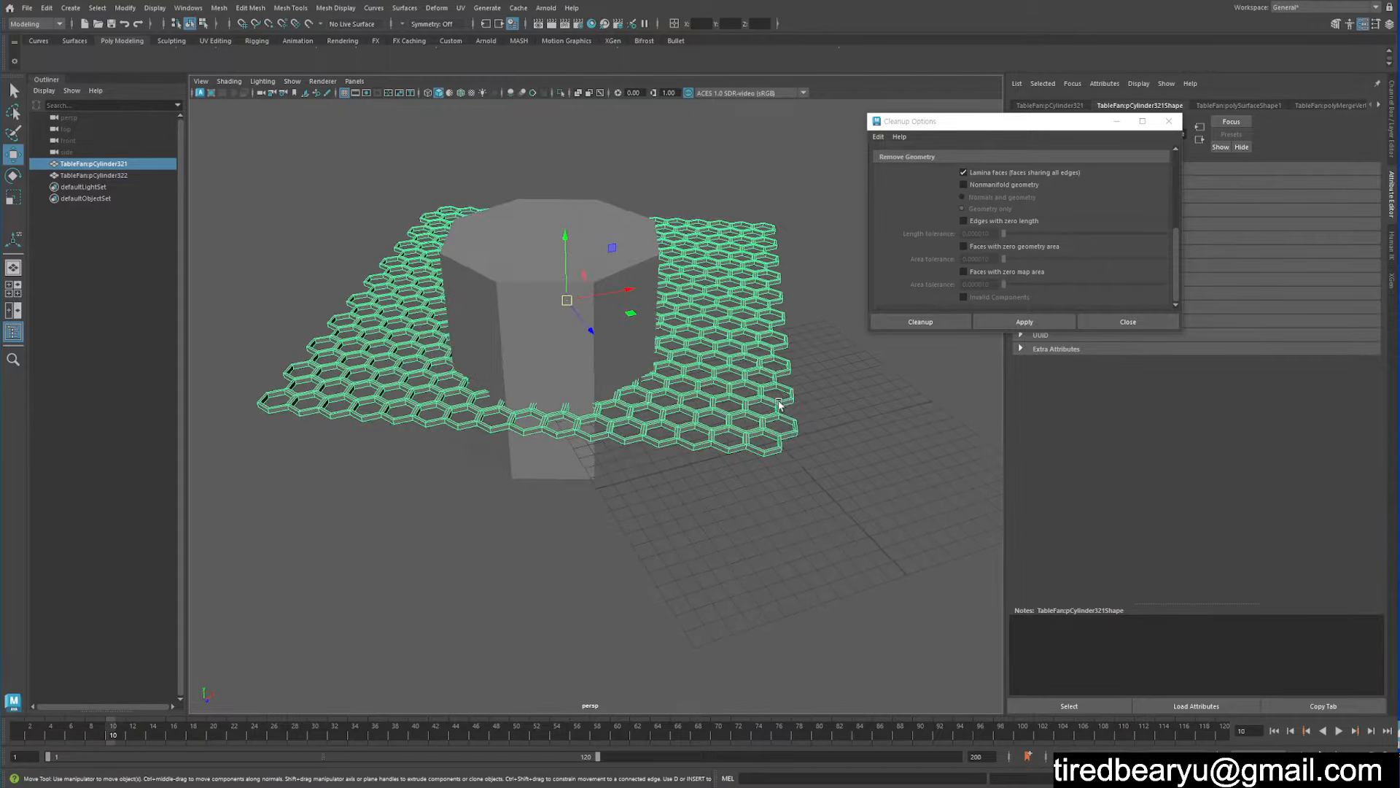
{"action": "left_click_drag", "start_coordinate": [775, 394], "coordinate": [760, 411], "text": "alt"}
{"action": "scroll", "coordinate": [758, 411], "scroll_direction": "up", "scroll_amount": 3}
{"action": "middle_click_drag", "start_coordinate": [712, 402], "coordinate": [700, 445], "text": "alt"}
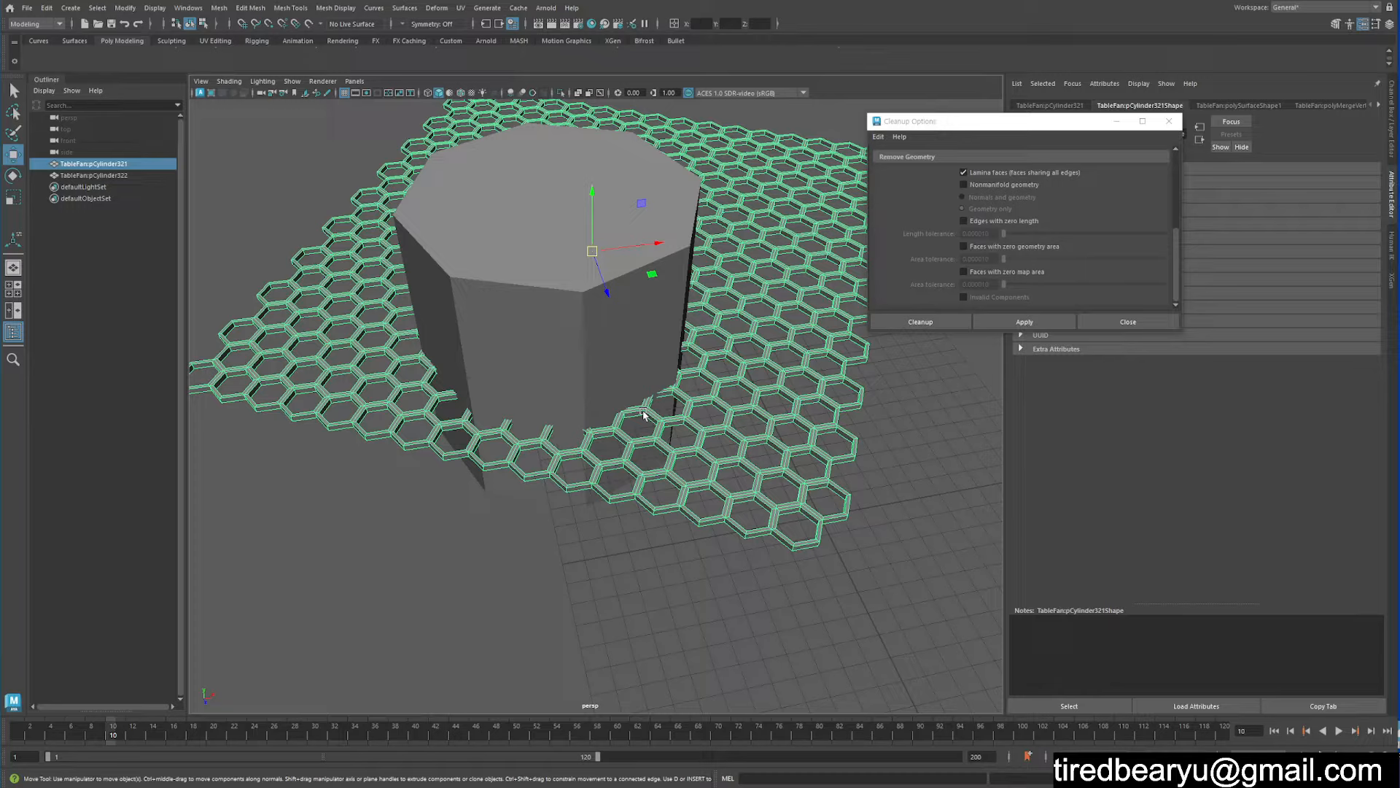
{"action": "left_click", "coordinate": [894, 475]}
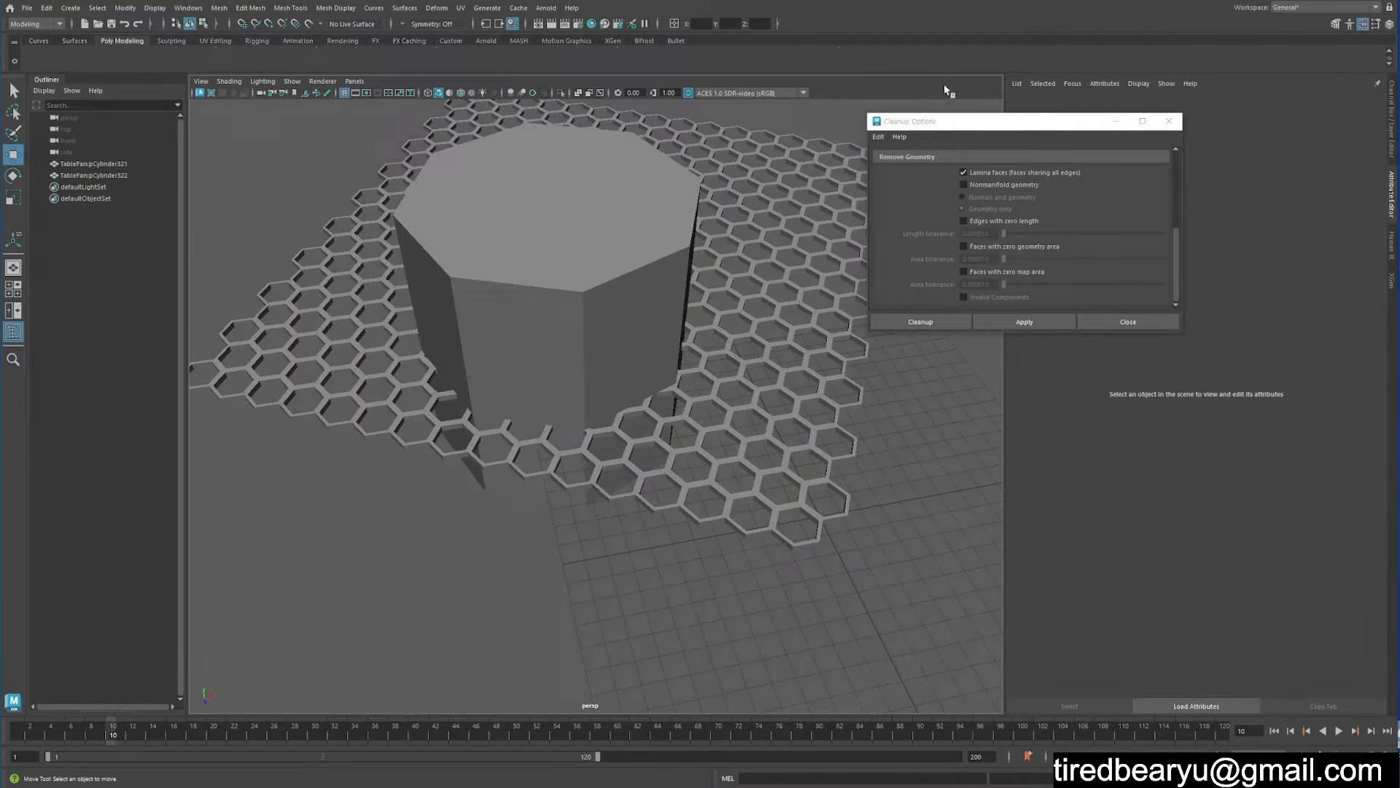
{"action": "left_click", "coordinate": [821, 442]}
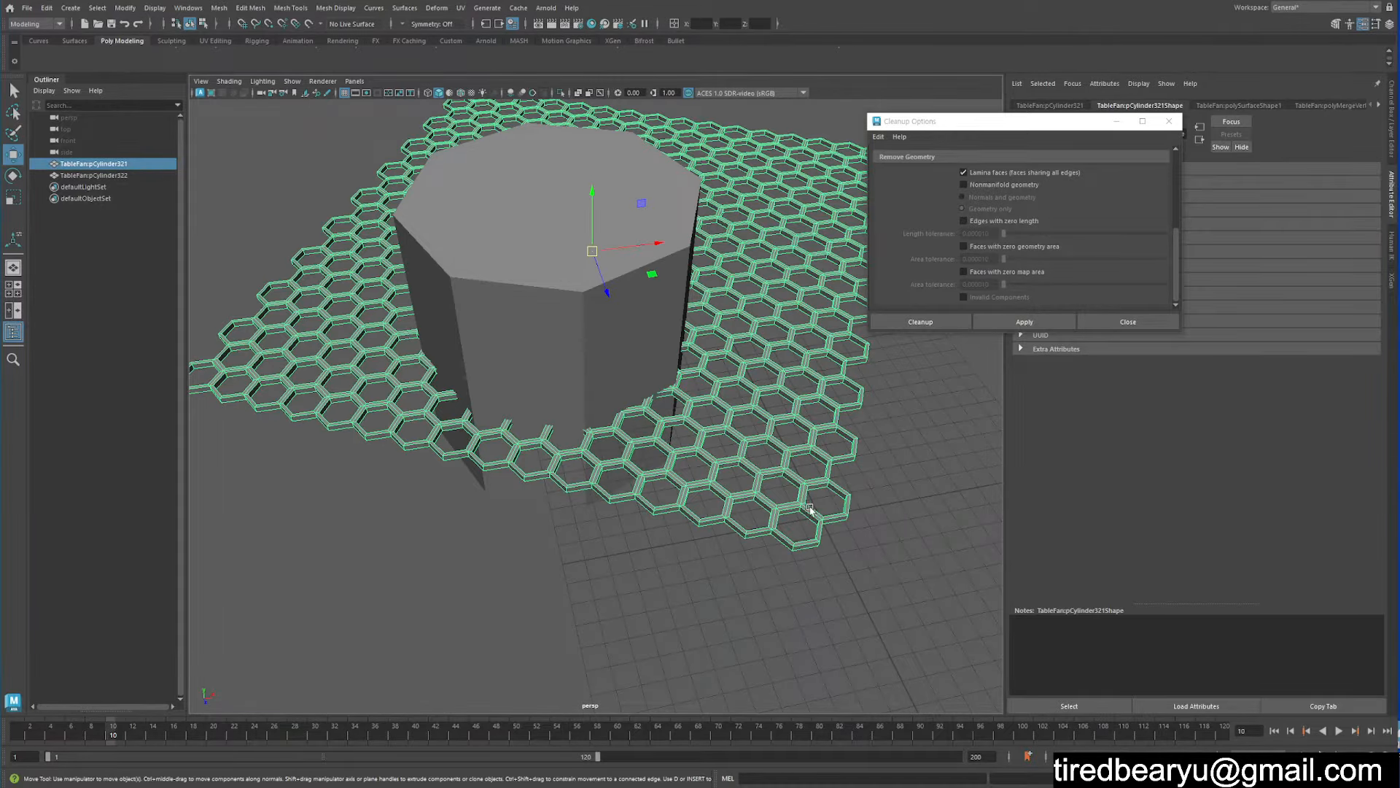
{"action": "scroll", "coordinate": [777, 533], "scroll_direction": "up", "scroll_amount": 10}
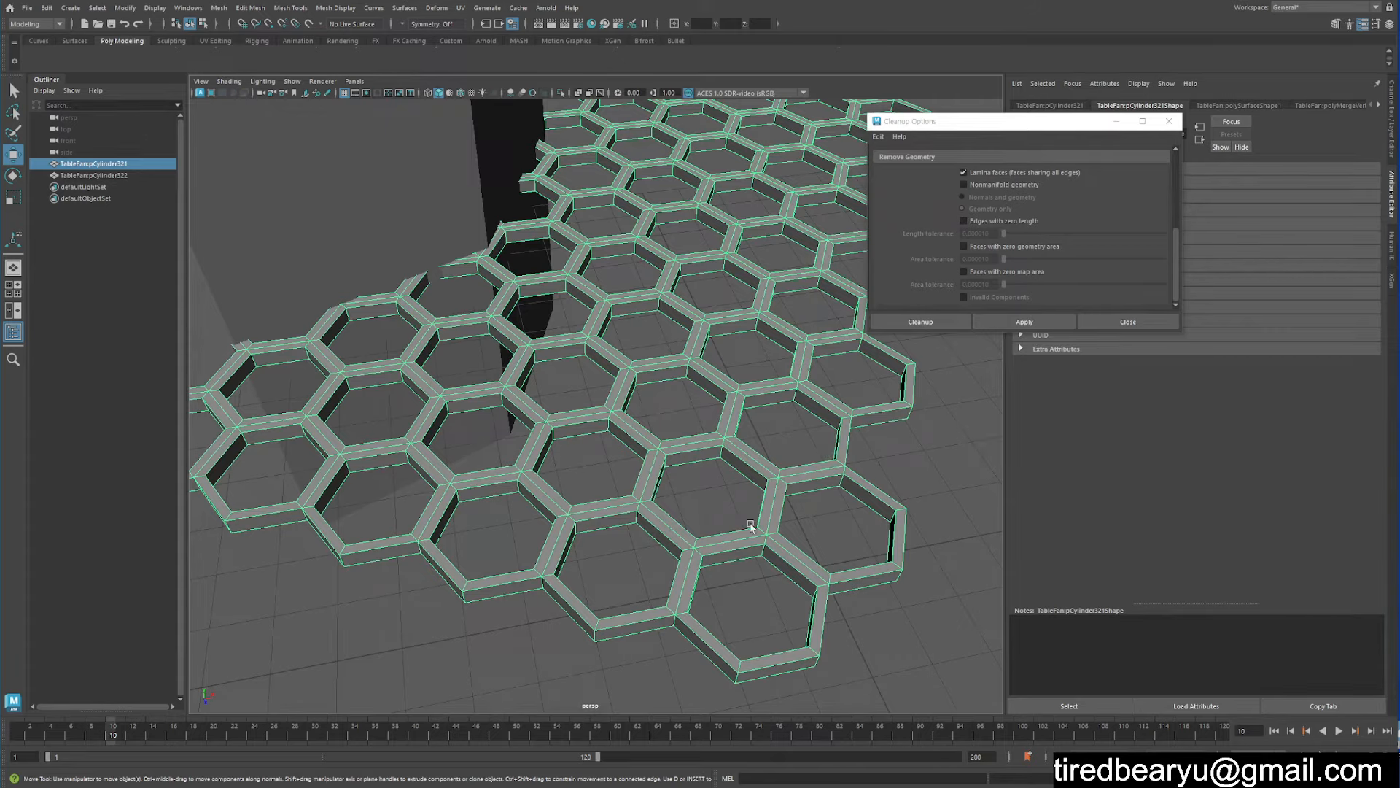
{"action": "scroll", "coordinate": [752, 525], "scroll_direction": "up", "scroll_amount": 8}
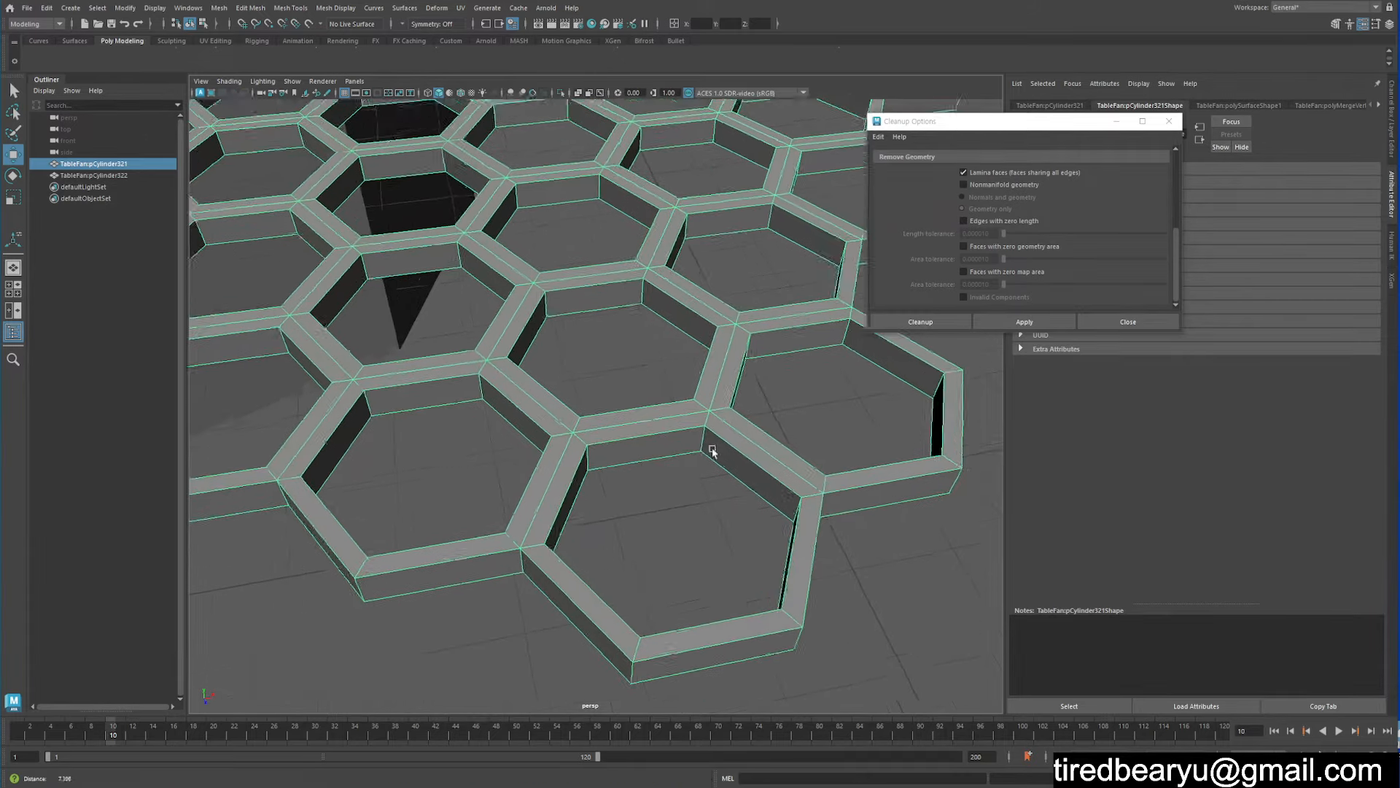
{"action": "scroll", "coordinate": [730, 449], "scroll_direction": "up", "scroll_amount": 2}
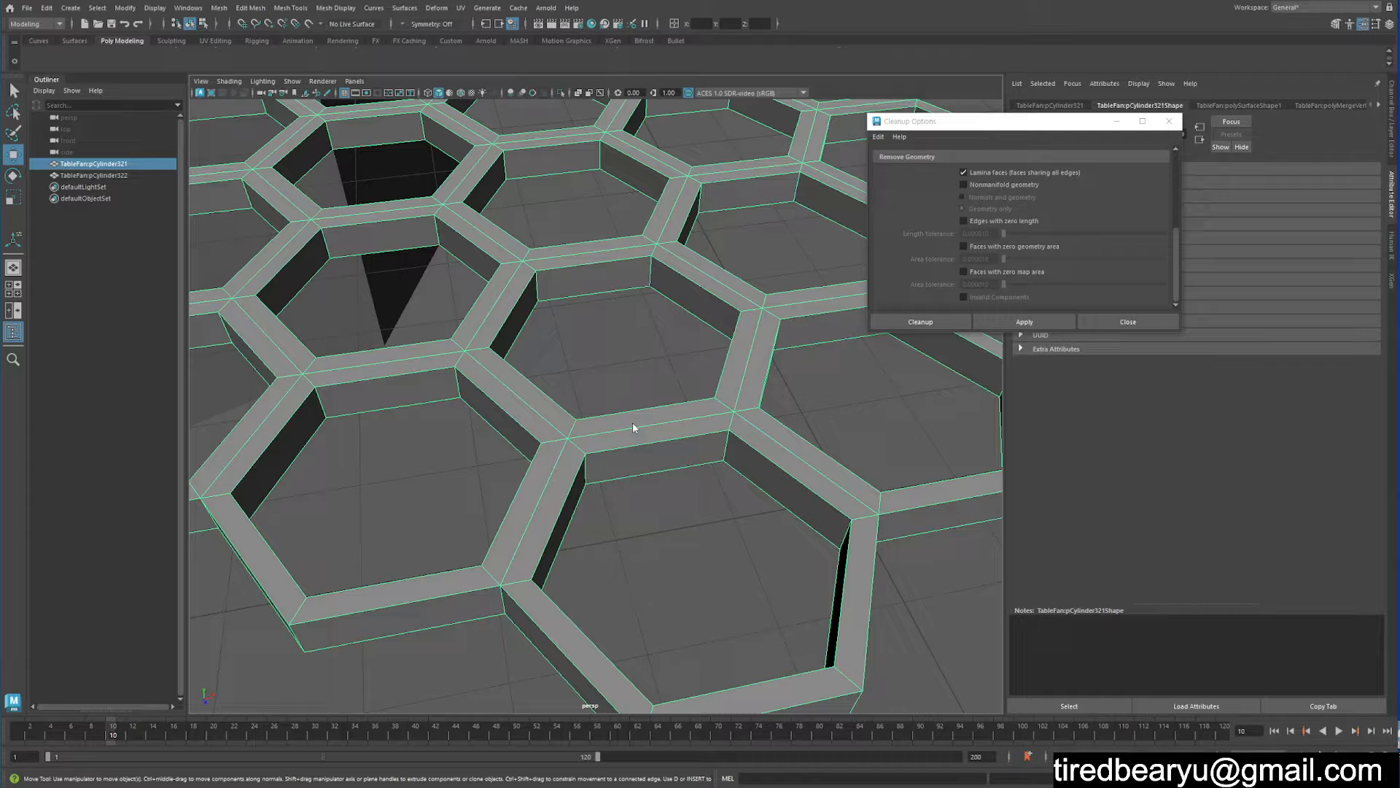
- Inspect the hexagonal grid's individual faces in vertex-face component mode, including the faces between struts, and return to object selection
{"action": "right_click_drag", "start_coordinate": [633, 428], "coordinate": [587, 441]}
{"action": "left_click_drag", "start_coordinate": [659, 462], "coordinate": [801, 441], "text": "alt"}
{"action": "scroll", "coordinate": [803, 440], "scroll_direction": "up", "scroll_amount": 5}
{"action": "middle_click_drag", "start_coordinate": [805, 441], "coordinate": [812, 452], "text": "alt"}
{"action": "scroll", "coordinate": [750, 401], "scroll_direction": "down", "scroll_amount": 5}
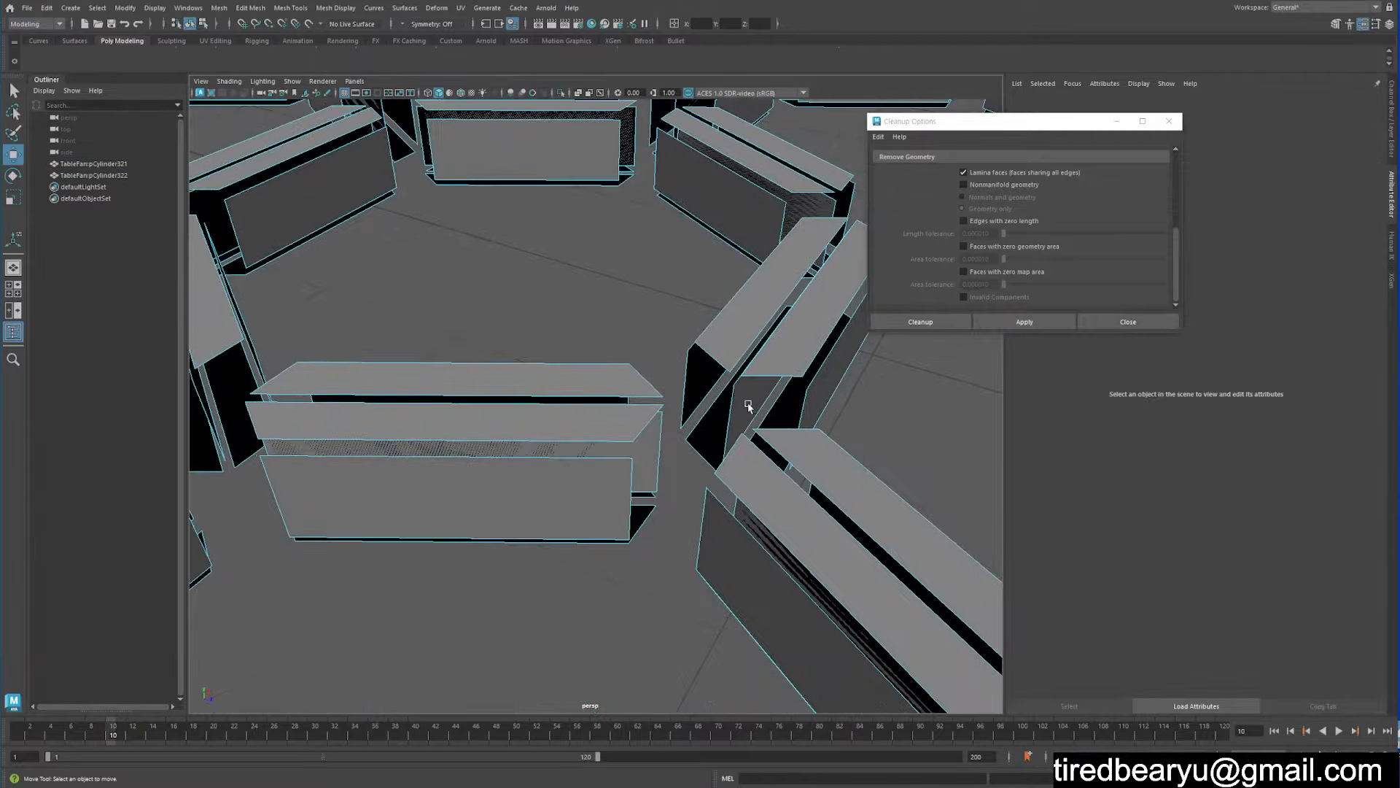
{"action": "left_click_drag", "start_coordinate": [741, 401], "coordinate": [630, 398], "text": "alt"}
{"action": "left_click_drag", "start_coordinate": [397, 390], "coordinate": [460, 397], "text": "alt"}
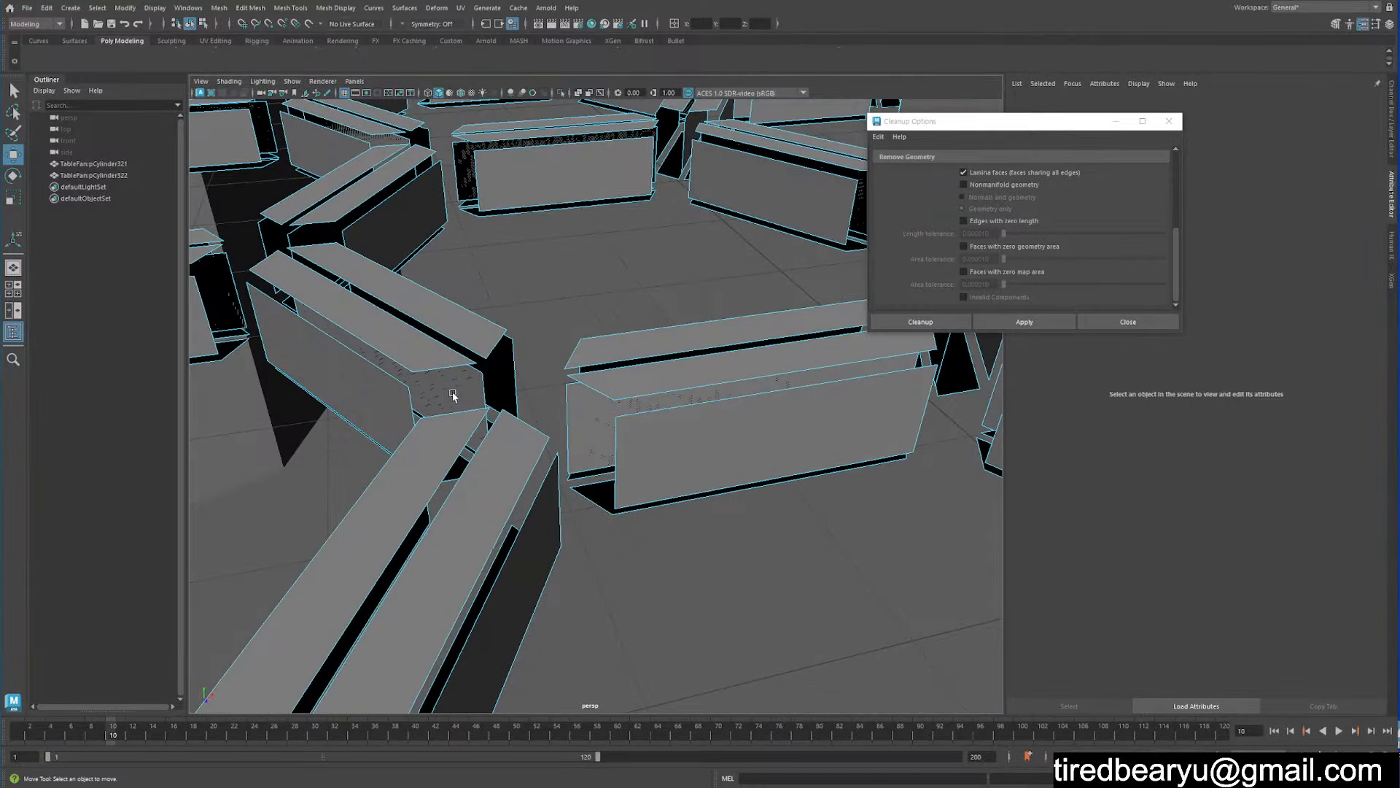
{"action": "scroll", "coordinate": [481, 379], "scroll_direction": "down", "scroll_amount": 10}
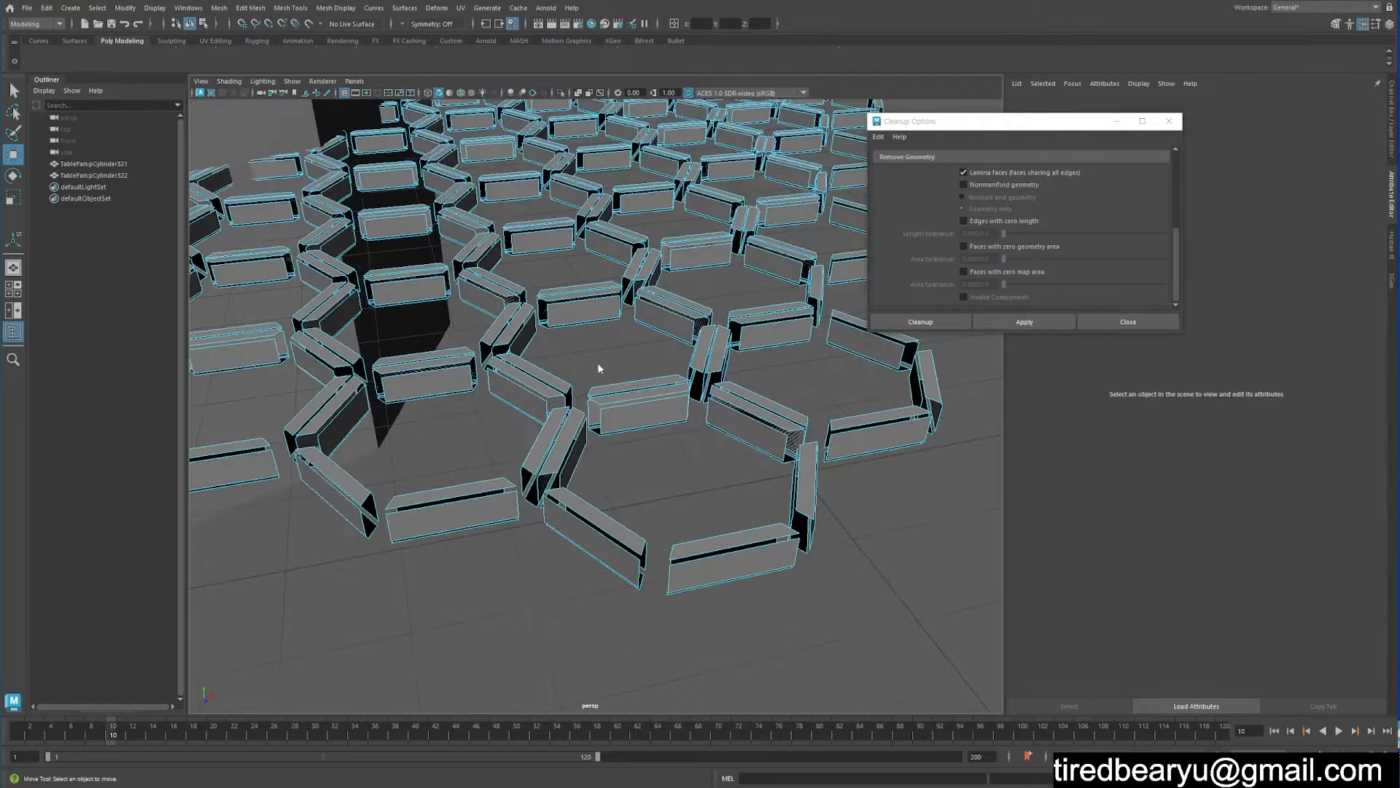
{"action": "left_click", "coordinate": [573, 385]}
{"action": "left_click_drag", "start_coordinate": [616, 361], "coordinate": [719, 484]}
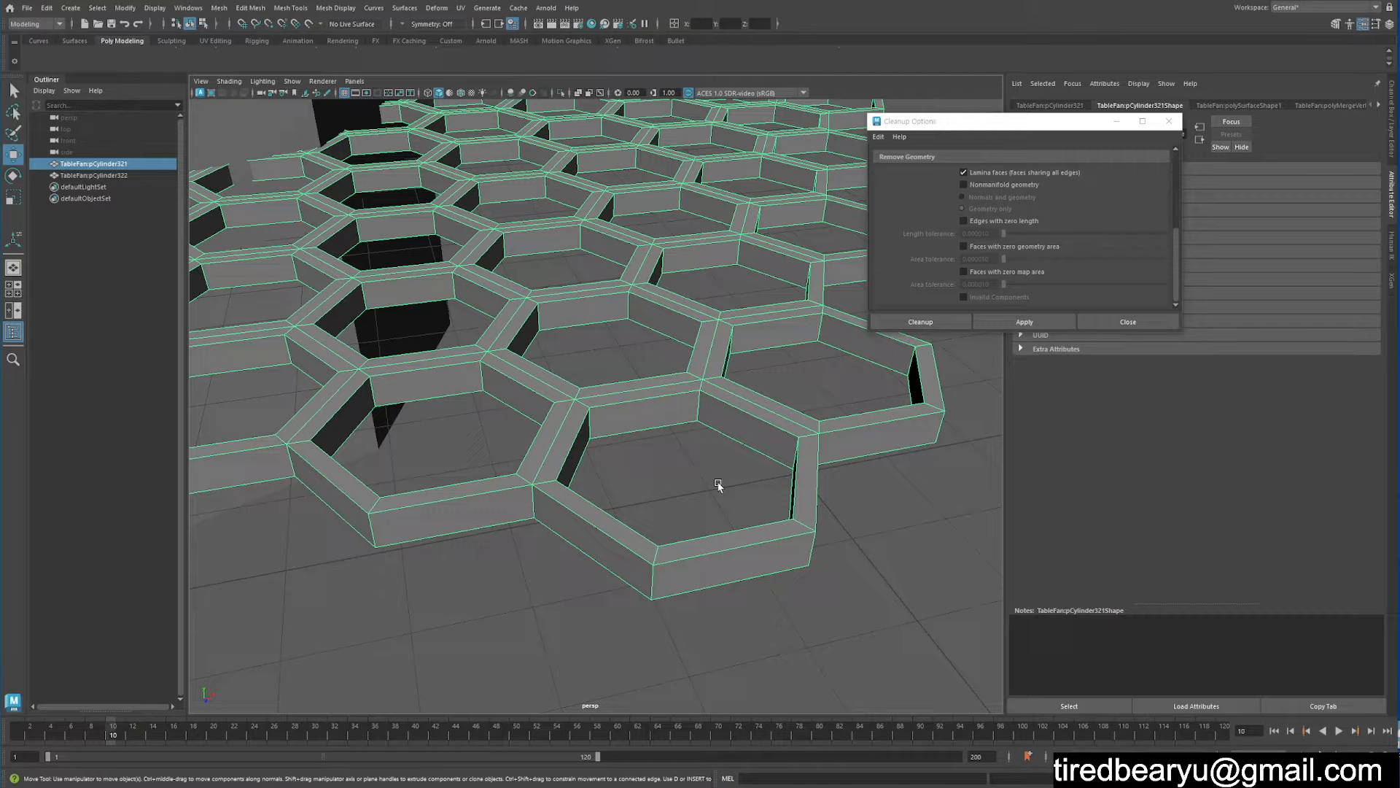
- Keep the hexagonal grid mesh selected, close the Cleanup options and reopen them for this mesh
{"action": "right_click_drag", "start_coordinate": [729, 387], "coordinate": [328, 299], "text": "alt"}
{"action": "middle_click_drag", "start_coordinate": [438, 310], "coordinate": [716, 417], "text": "alt"}
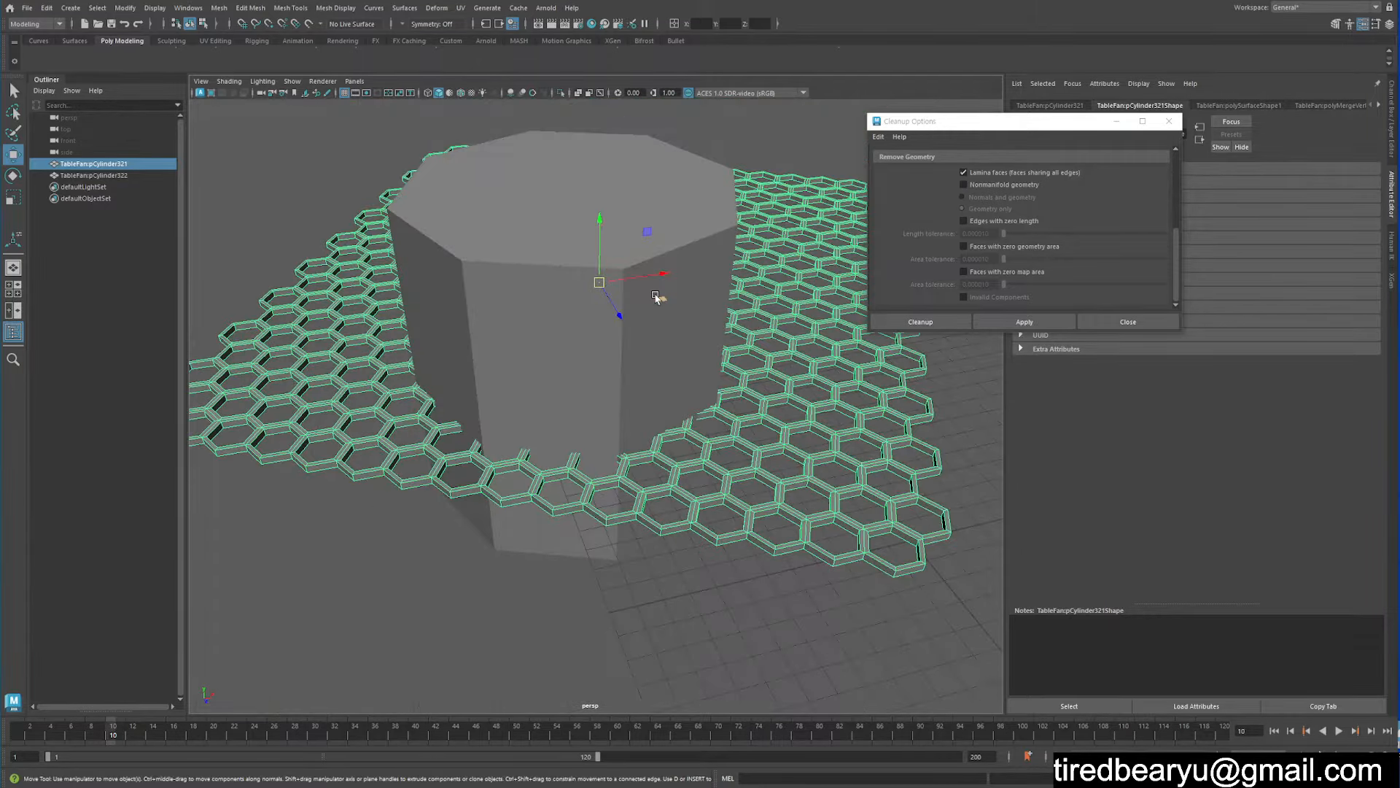
{"action": "left_click", "coordinate": [897, 649]}
{"action": "left_click_drag", "start_coordinate": [806, 437], "coordinate": [902, 633]}
{"action": "left_click_drag", "start_coordinate": [930, 125], "coordinate": [999, 83]}
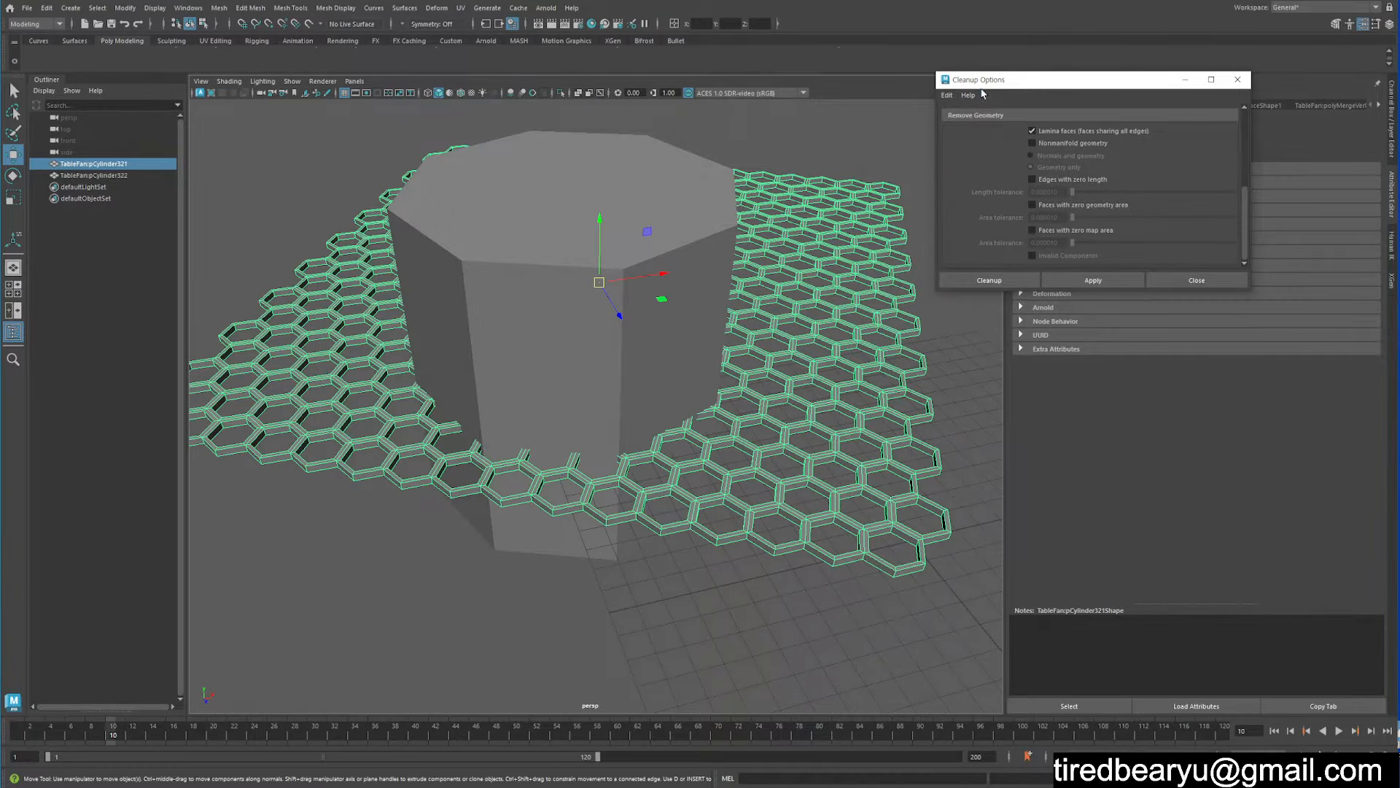
{"action": "left_click", "coordinate": [1201, 286]}
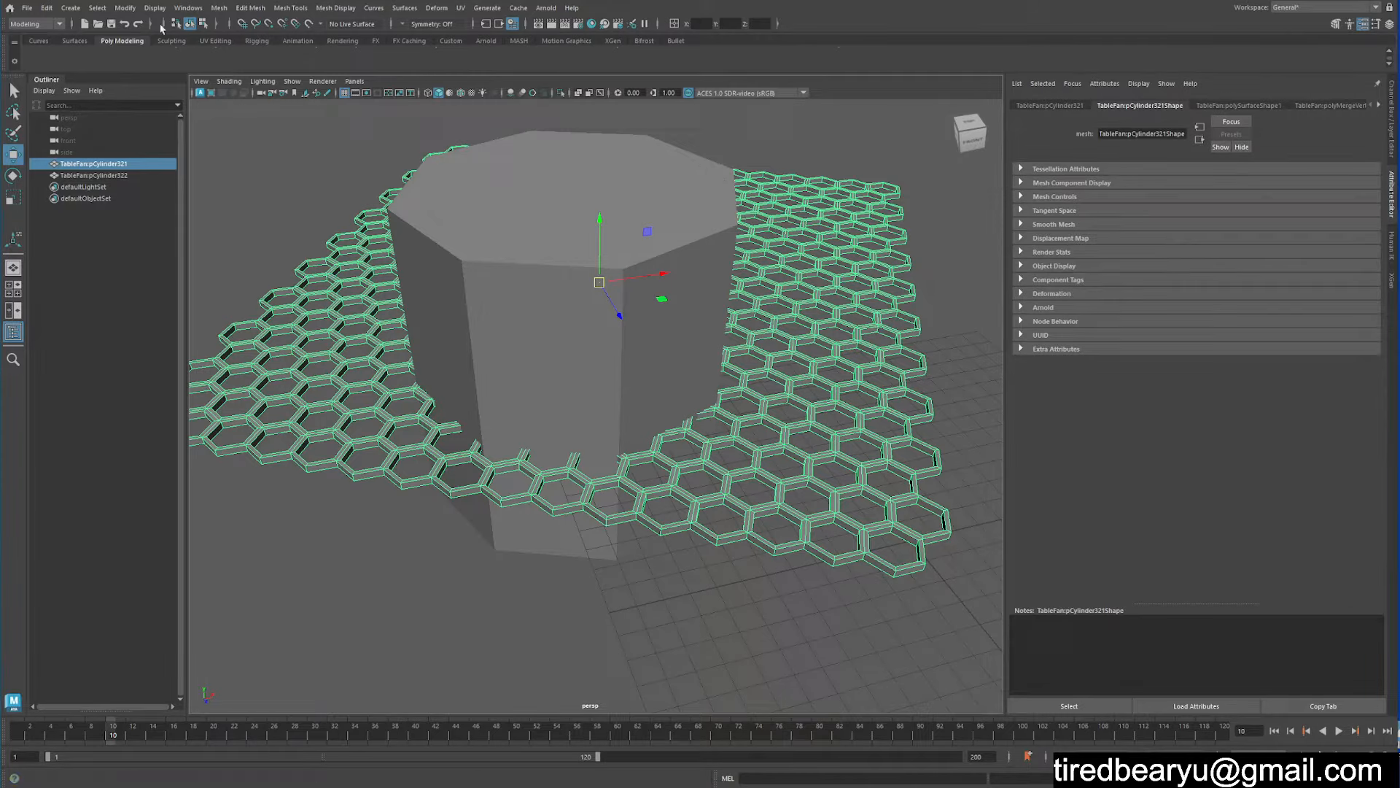
{"action": "left_click", "coordinate": [177, 7]}
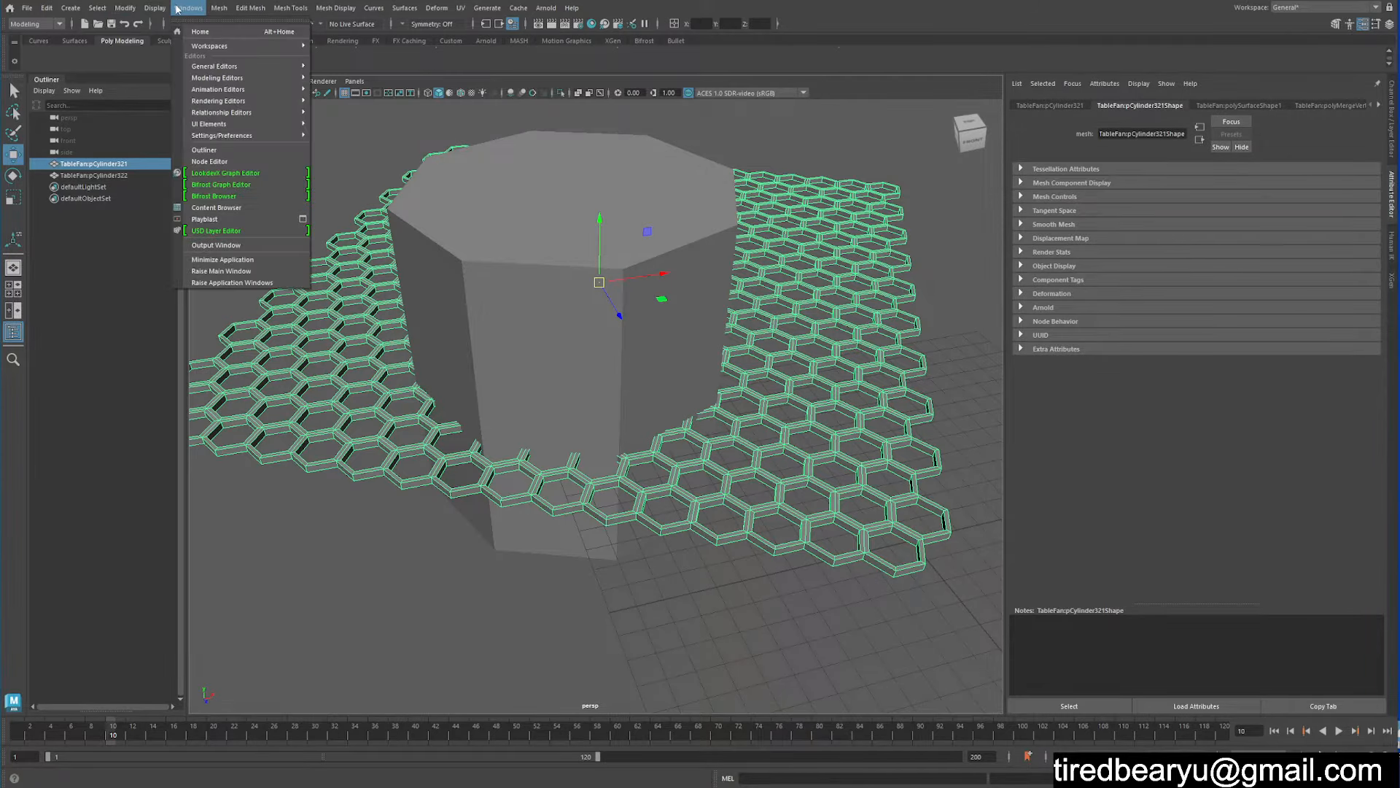
{"action": "mouse_move", "coordinate": [228, 9]}
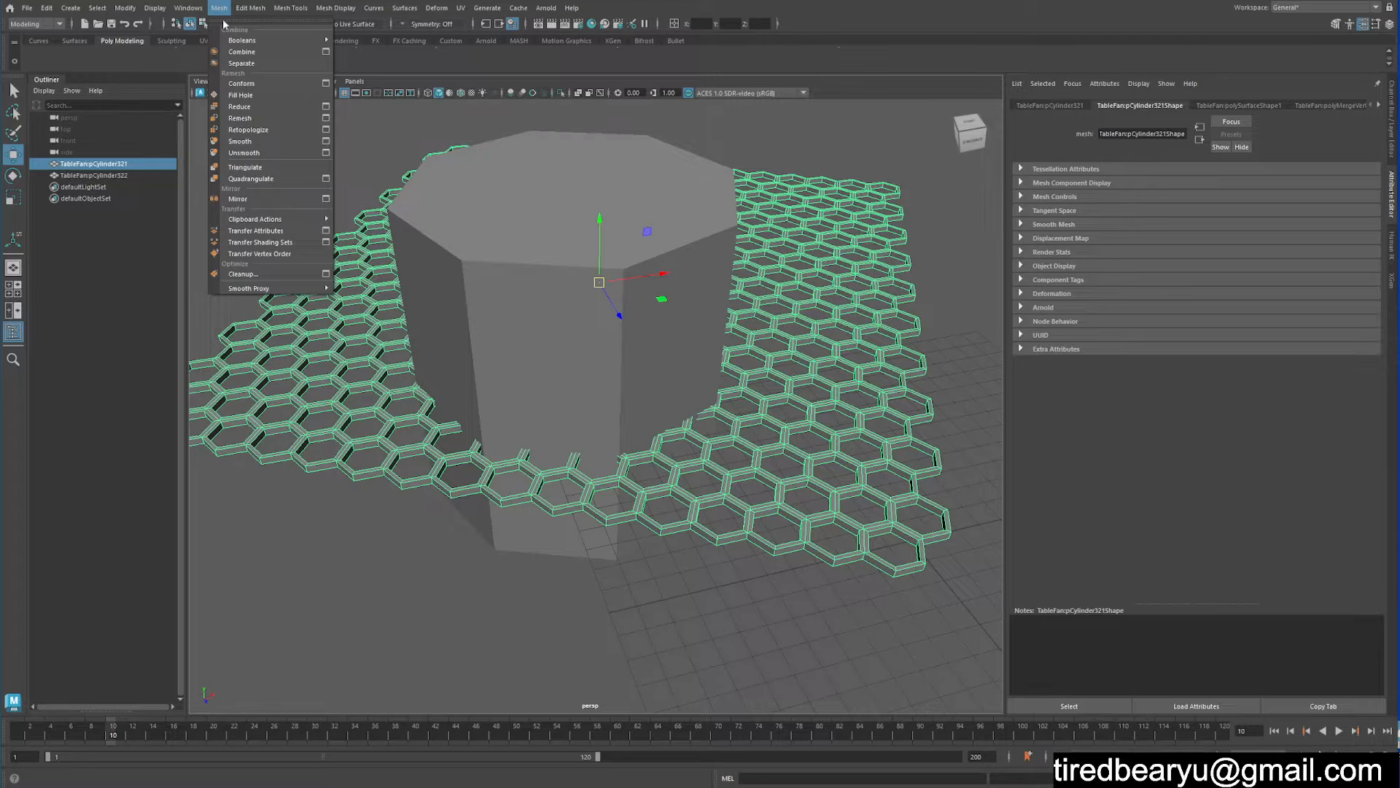
{"action": "left_click", "coordinate": [325, 274]}
- Run mesh cleanup on the hexagonal grid with Select matching polygons and only Lamina faces enabled
{"action": "left_click_drag", "start_coordinate": [888, 388], "coordinate": [705, 358], "text": "alt"}
{"action": "left_click_drag", "start_coordinate": [770, 424], "coordinate": [749, 400], "text": "alt"}
{"action": "scroll", "coordinate": [749, 401], "scroll_direction": "up", "scroll_amount": 5}
{"action": "middle_click_drag", "start_coordinate": [749, 400], "coordinate": [620, 350], "text": "alt"}
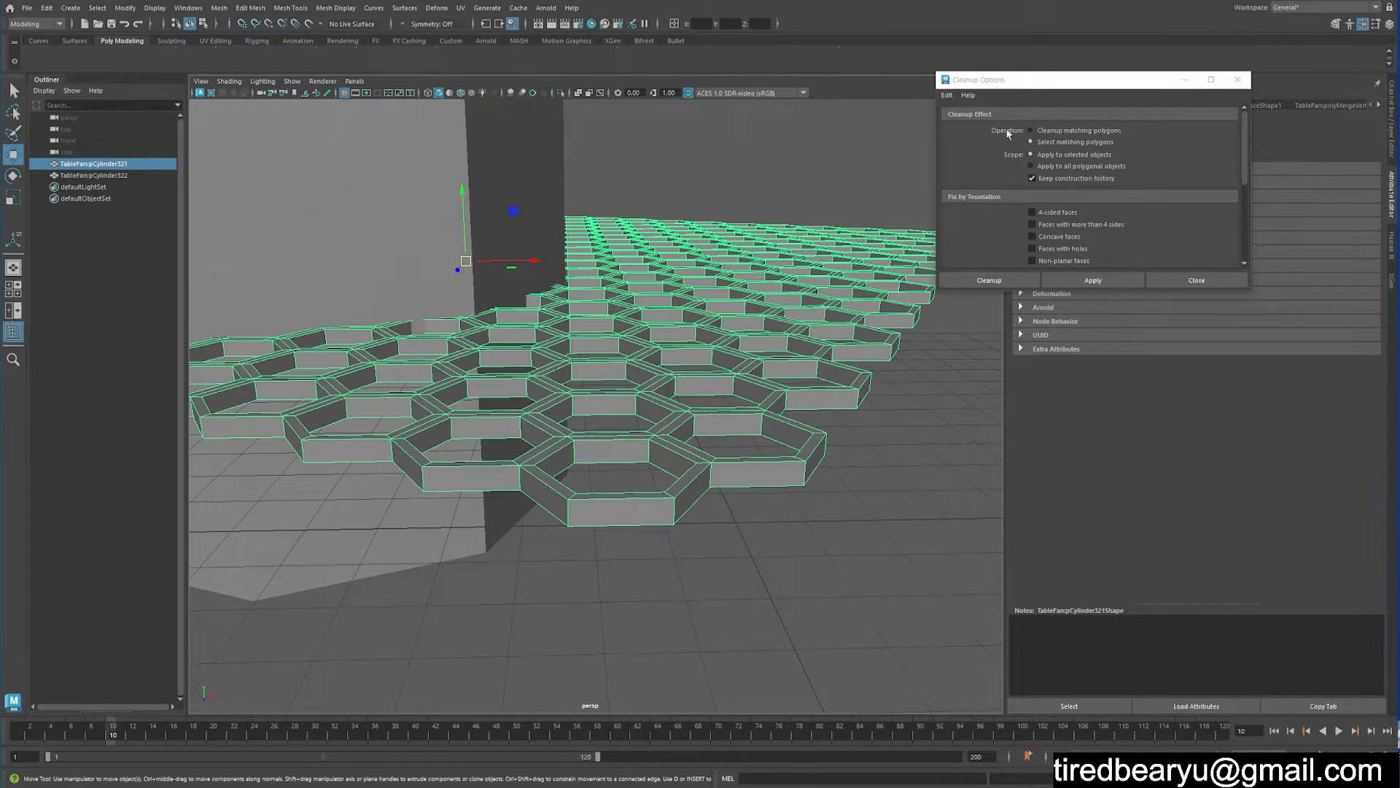
{"action": "left_click", "coordinate": [1083, 144]}
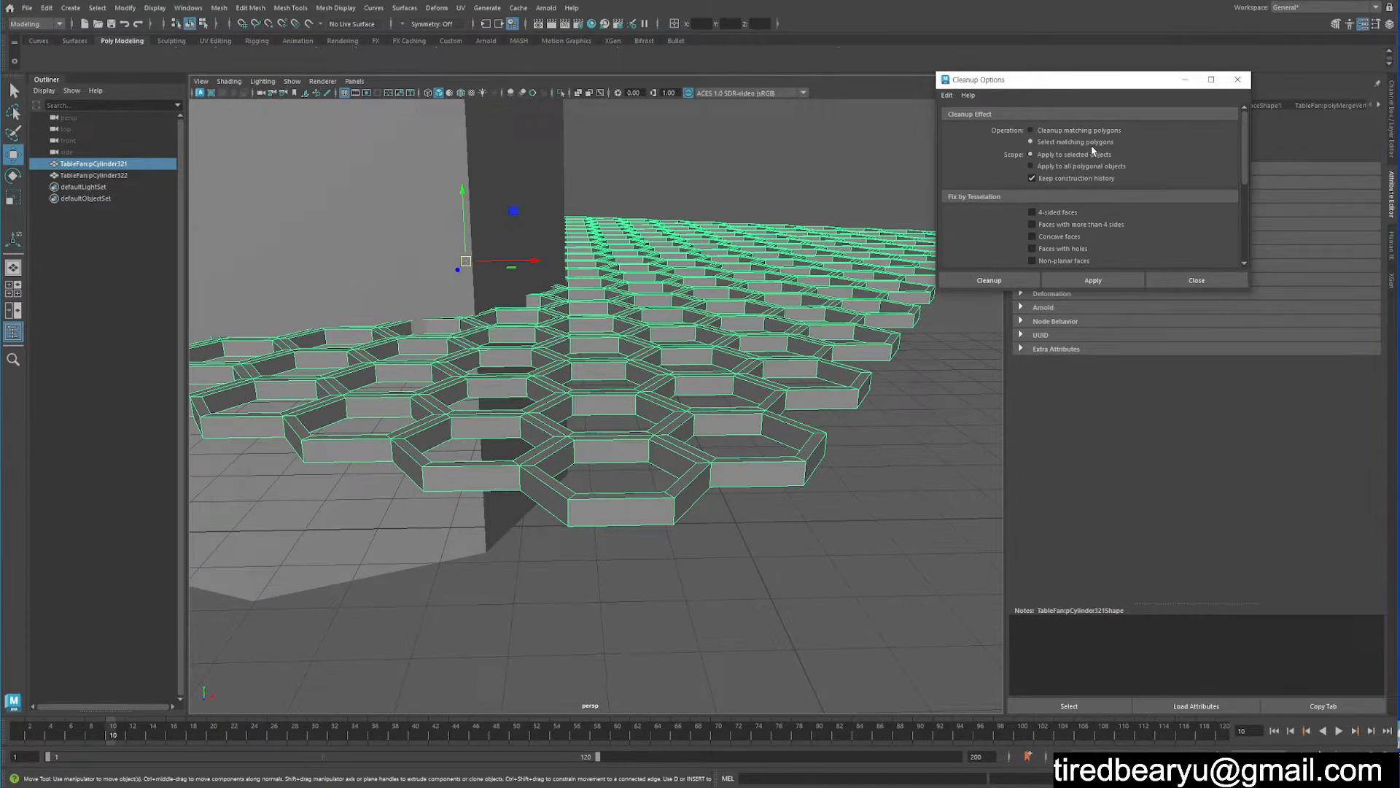
{"action": "scroll", "coordinate": [1104, 152], "scroll_direction": "down", "scroll_amount": 6}
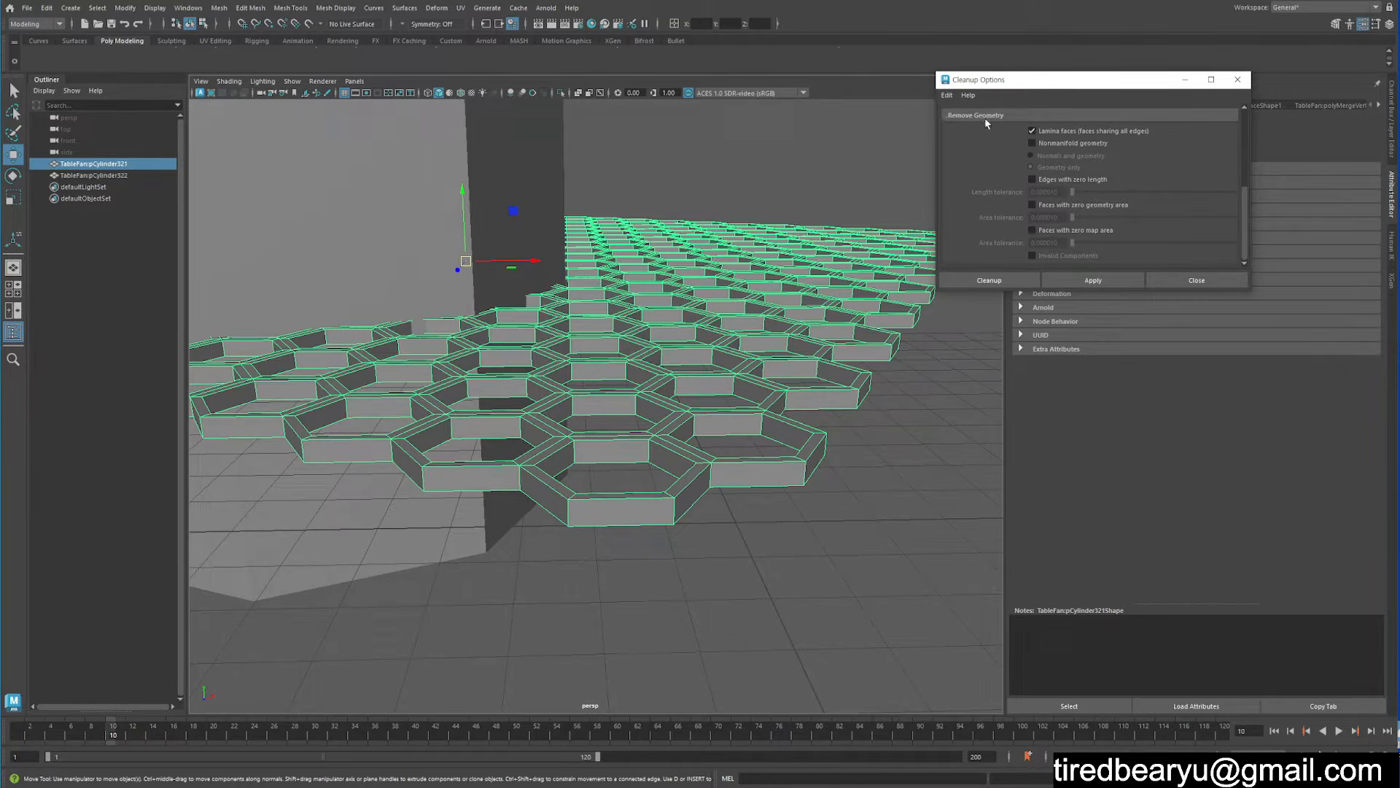
{"action": "scroll", "coordinate": [989, 128], "scroll_direction": "up", "scroll_amount": 1}
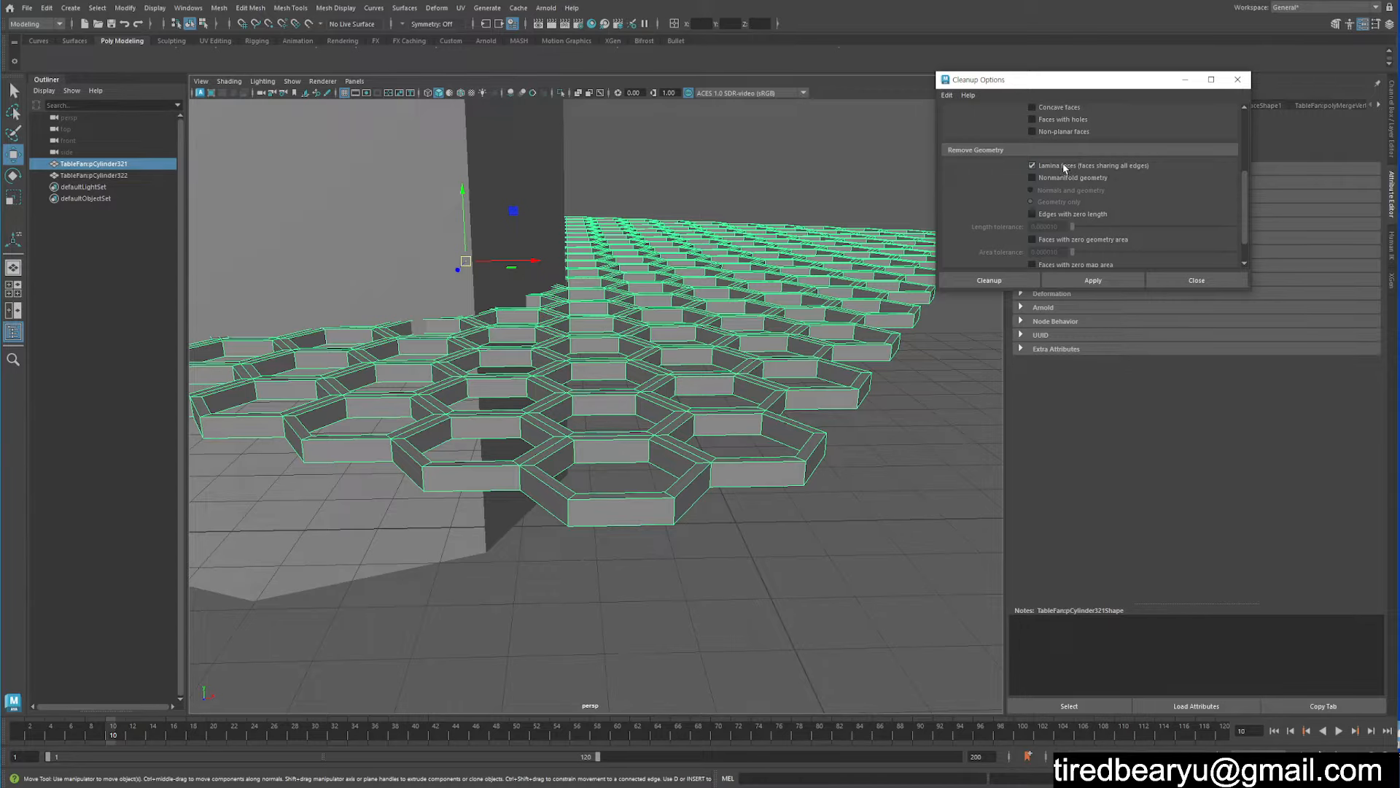
{"action": "left_click", "coordinate": [1093, 281]}
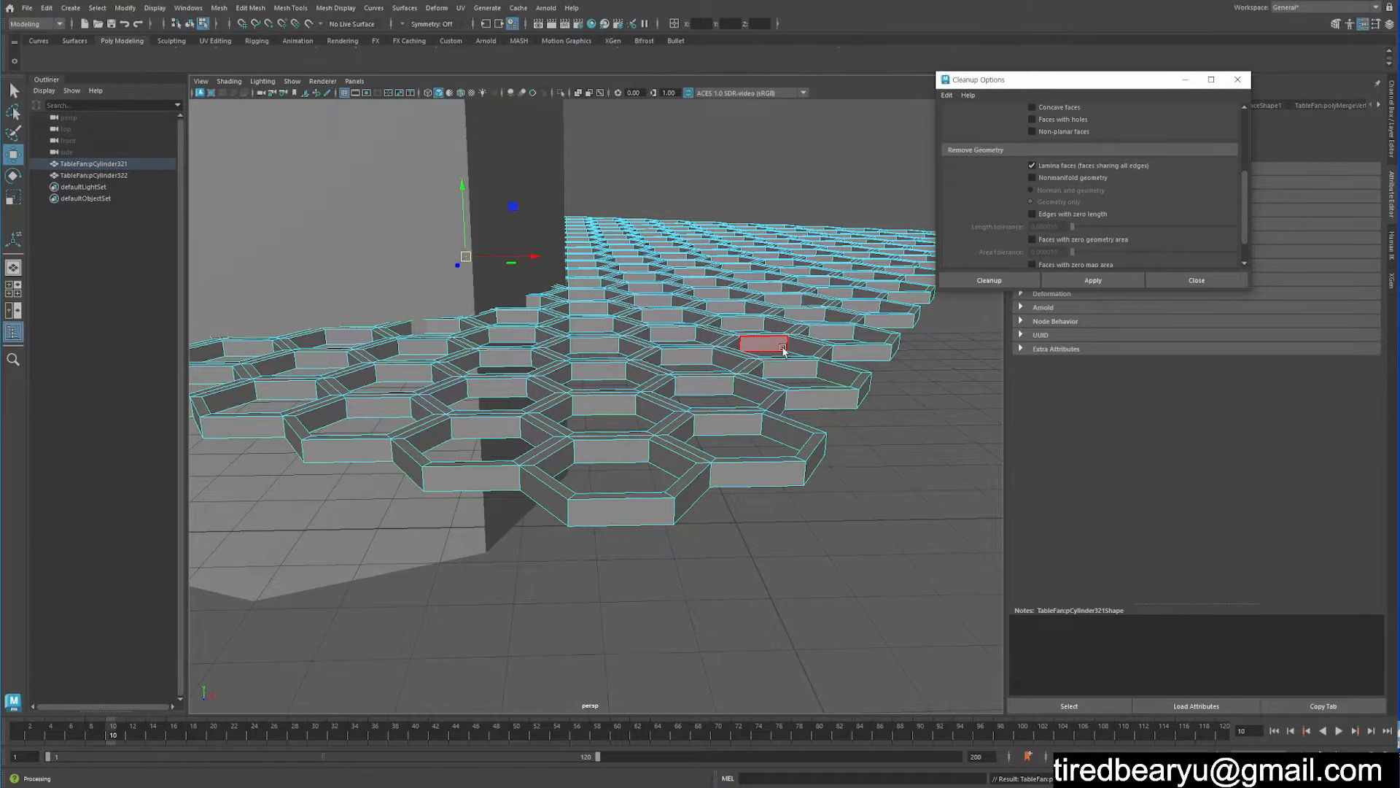
- Check the selected lamina faces of the grid in wireframe and delete them
{"action": "left_click_drag", "start_coordinate": [751, 335], "coordinate": [769, 297], "text": "alt"}
{"action": "key", "text": "4"}
{"action": "mouse_move", "coordinate": [735, 413]}
{"action": "left_mouse_down", "text": "alt"}
{"action": "mouse_move", "coordinate": [725, 437]}
{"action": "mouse_move", "coordinate": [622, 416]}
{"action": "left_mouse_up", "text": "alt"}
{"action": "mouse_move", "coordinate": [718, 390]}
{"action": "left_mouse_down", "text": "alt"}
{"action": "mouse_move", "coordinate": [691, 394]}
{"action": "mouse_move", "coordinate": [616, 521]}
{"action": "left_mouse_up", "text": "alt"}
{"action": "key", "text": "5"}
{"action": "key", "text": "Delete"}
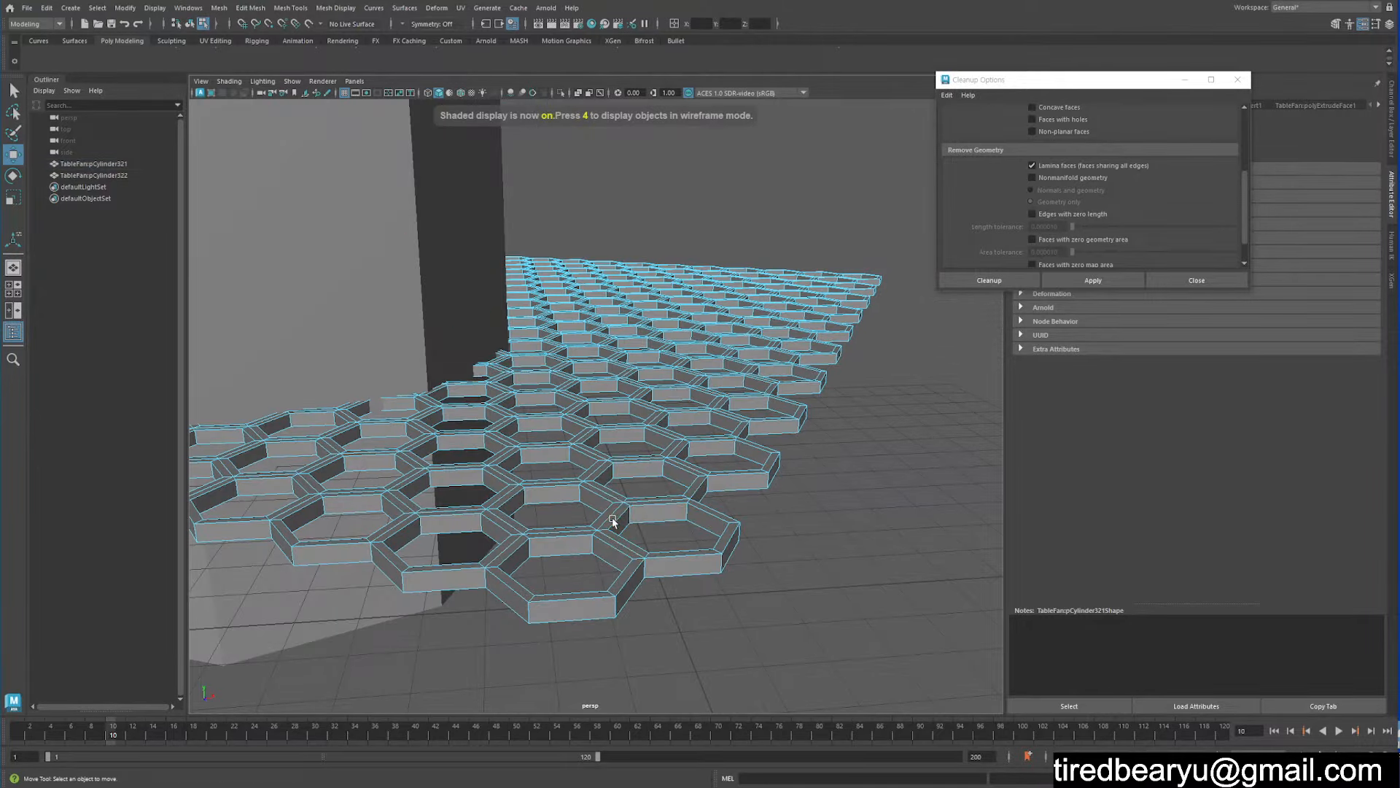
- Inspect the grid's remaining faces in wireframe and shaded display, using vertex-face component mode to look between the struts
{"action": "middle_click_drag", "start_coordinate": [662, 478], "coordinate": [841, 404], "text": "alt"}
{"action": "key", "text": "4"}
{"action": "left_click_drag", "start_coordinate": [738, 366], "coordinate": [715, 396], "text": "alt"}
{"action": "key", "text": "5"}
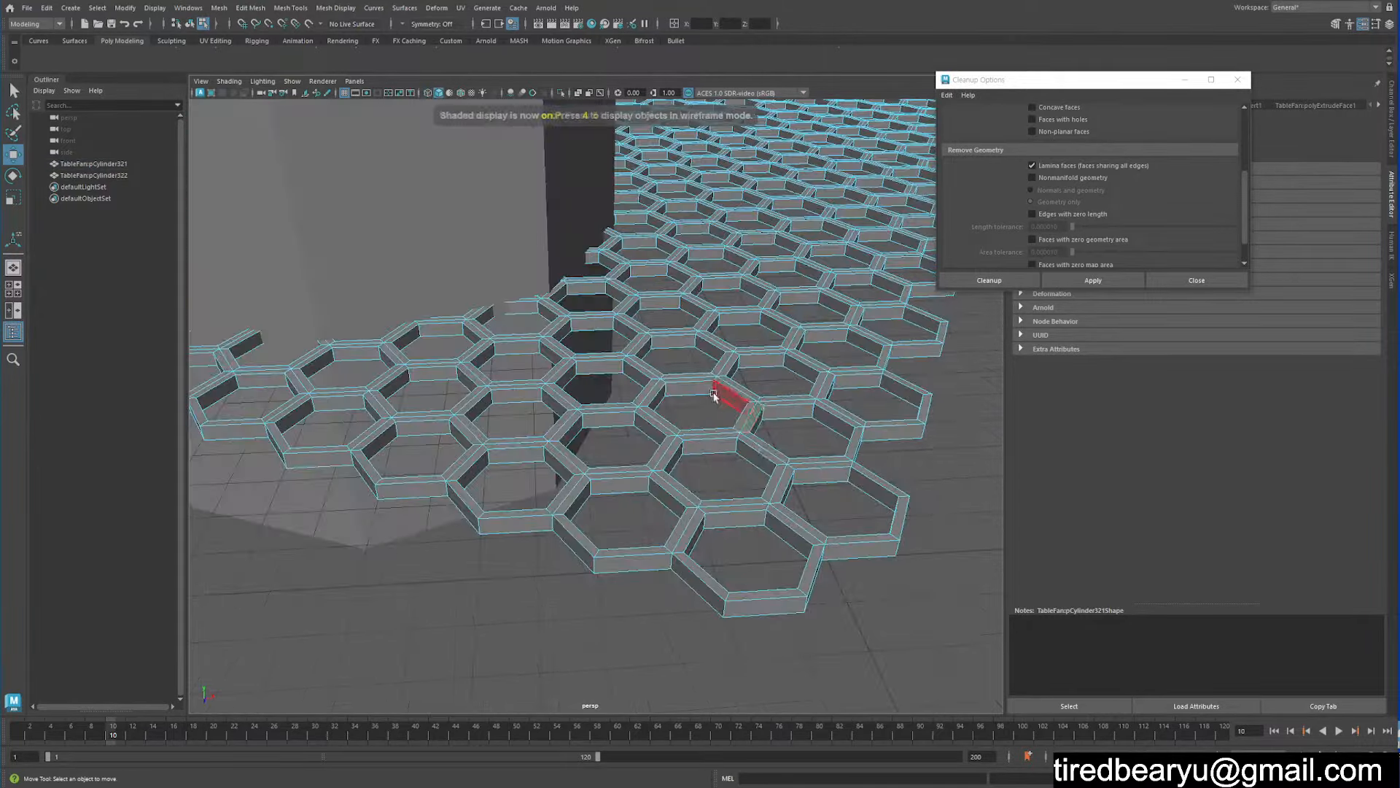
{"action": "left_click_drag", "start_coordinate": [824, 473], "coordinate": [803, 413], "text": "alt"}
{"action": "right_click_drag", "start_coordinate": [802, 413], "coordinate": [930, 424], "text": "alt"}
{"action": "key", "text": "4"}
{"action": "right_click_drag", "start_coordinate": [733, 419], "coordinate": [704, 437]}
{"action": "middle_click_drag", "start_coordinate": [759, 485], "coordinate": [686, 523], "text": "alt"}
{"action": "key", "text": "5"}
{"action": "mouse_move", "coordinate": [686, 523]}
{"action": "left_mouse_down", "text": "alt"}
{"action": "mouse_move", "coordinate": [859, 491]}
{"action": "mouse_move", "coordinate": [813, 420]}
{"action": "mouse_move", "coordinate": [637, 450]}
{"action": "left_mouse_up", "text": "alt"}
{"action": "mouse_move", "coordinate": [689, 538]}
{"action": "middle_mouse_down", "text": "alt"}
{"action": "mouse_move", "coordinate": [706, 441]}
{"action": "mouse_move", "coordinate": [696, 369]}
{"action": "middle_mouse_up", "text": "alt"}
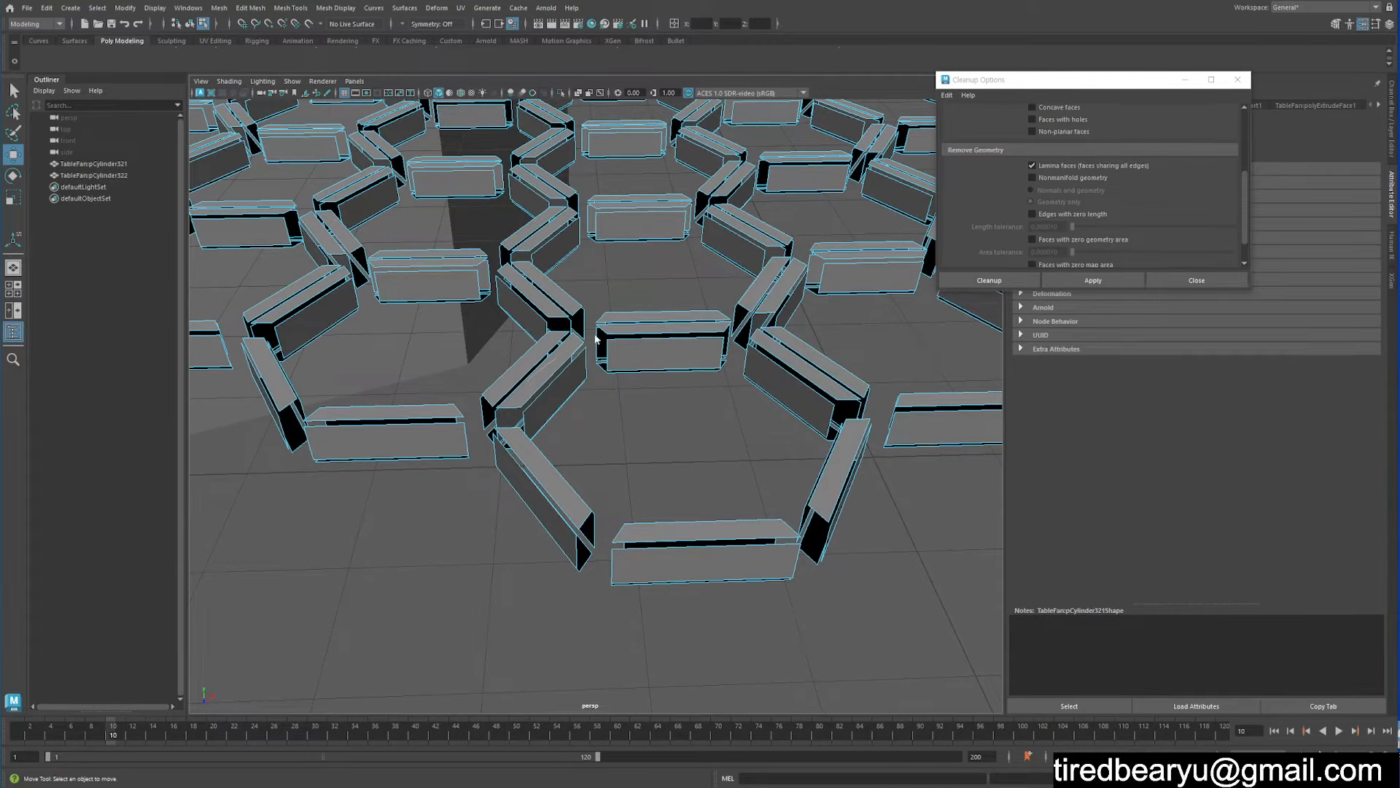
- Return the grid to object selection and apply cleanup with Lamina faces off and Nonmanifold geometry on, limited to Geometry only
{"action": "key", "text": "ctrl+z"}
{"action": "right_click_drag", "start_coordinate": [598, 397], "coordinate": [608, 311], "text": "alt"}
{"action": "middle_click_drag", "start_coordinate": [677, 309], "coordinate": [699, 373], "text": "alt"}
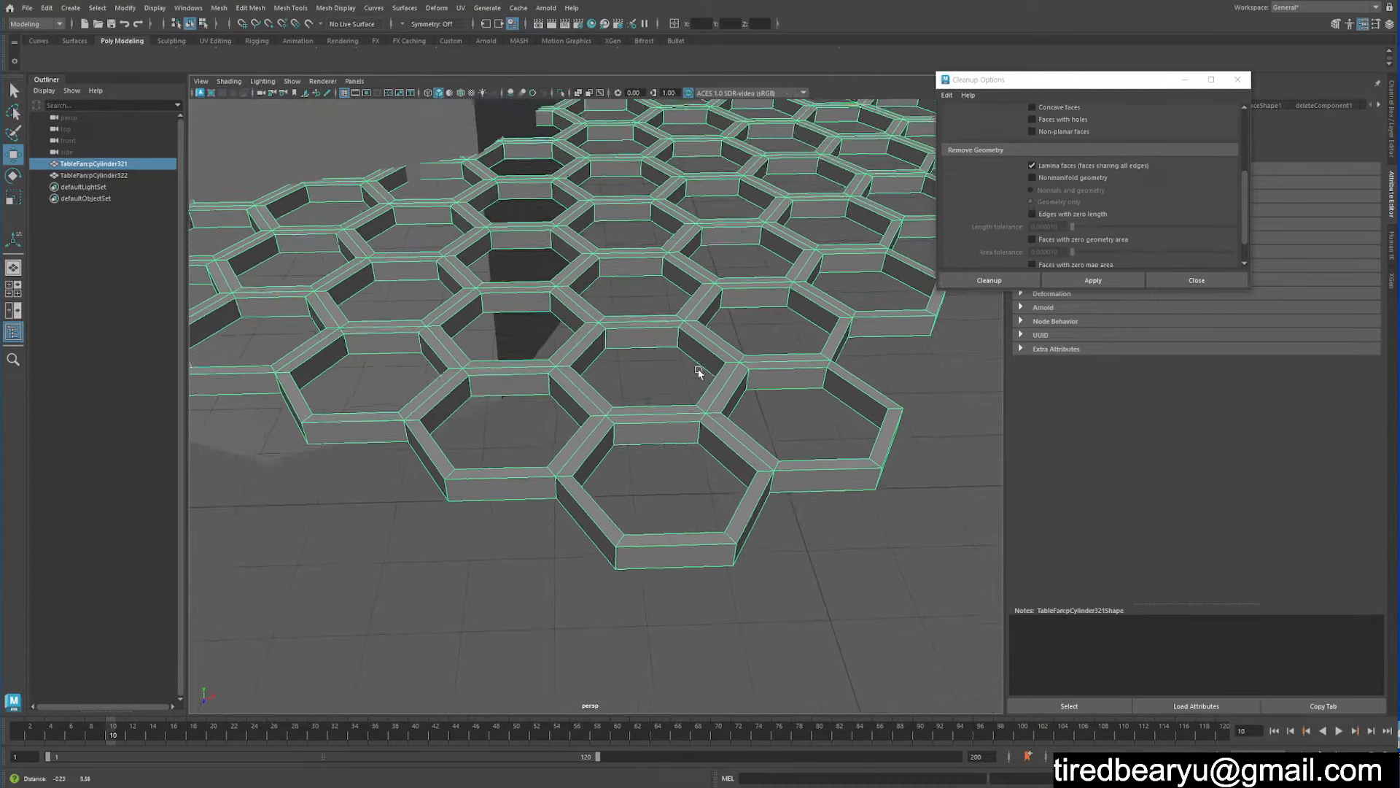
{"action": "left_click", "coordinate": [1032, 178]}
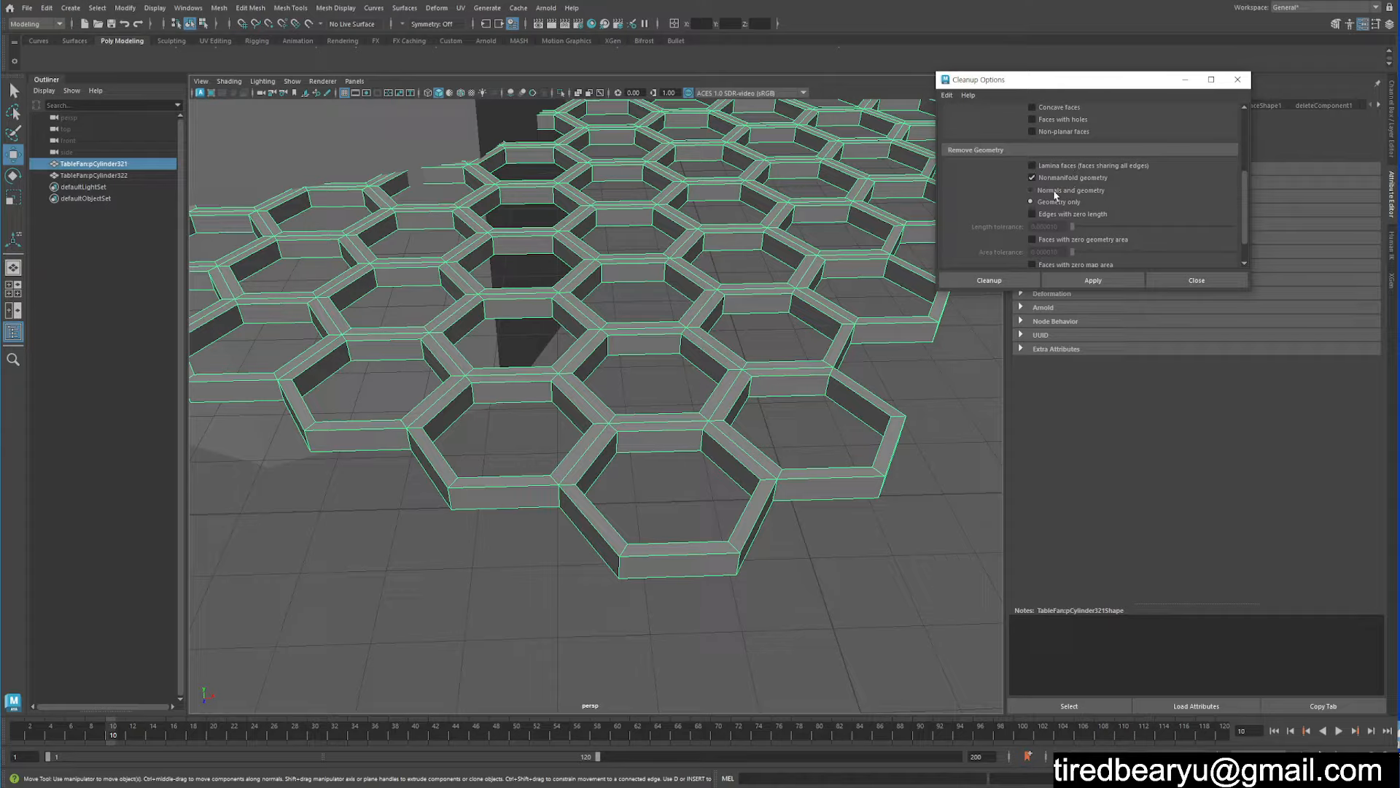
{"action": "left_click", "coordinate": [1114, 283]}
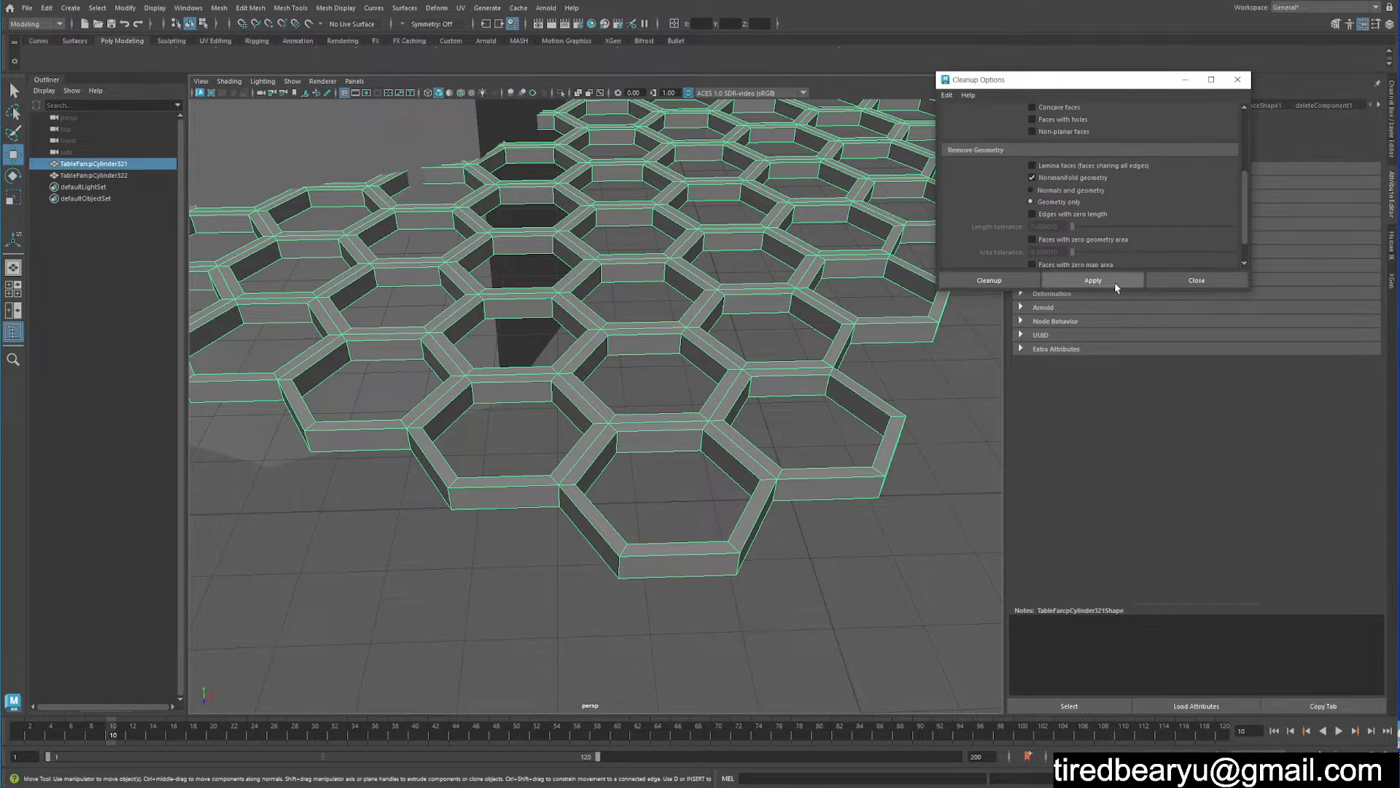
- Examine the selected nonmanifold vertices across the hexagonal grid in wireframe and shaded display
{"action": "key", "text": "4"}
{"action": "mouse_move", "coordinate": [730, 403]}
{"action": "left_mouse_down", "text": "alt"}
{"action": "mouse_move", "coordinate": [682, 401]}
{"action": "mouse_move", "coordinate": [771, 450]}
{"action": "mouse_move", "coordinate": [688, 446]}
{"action": "left_mouse_up", "text": "alt"}
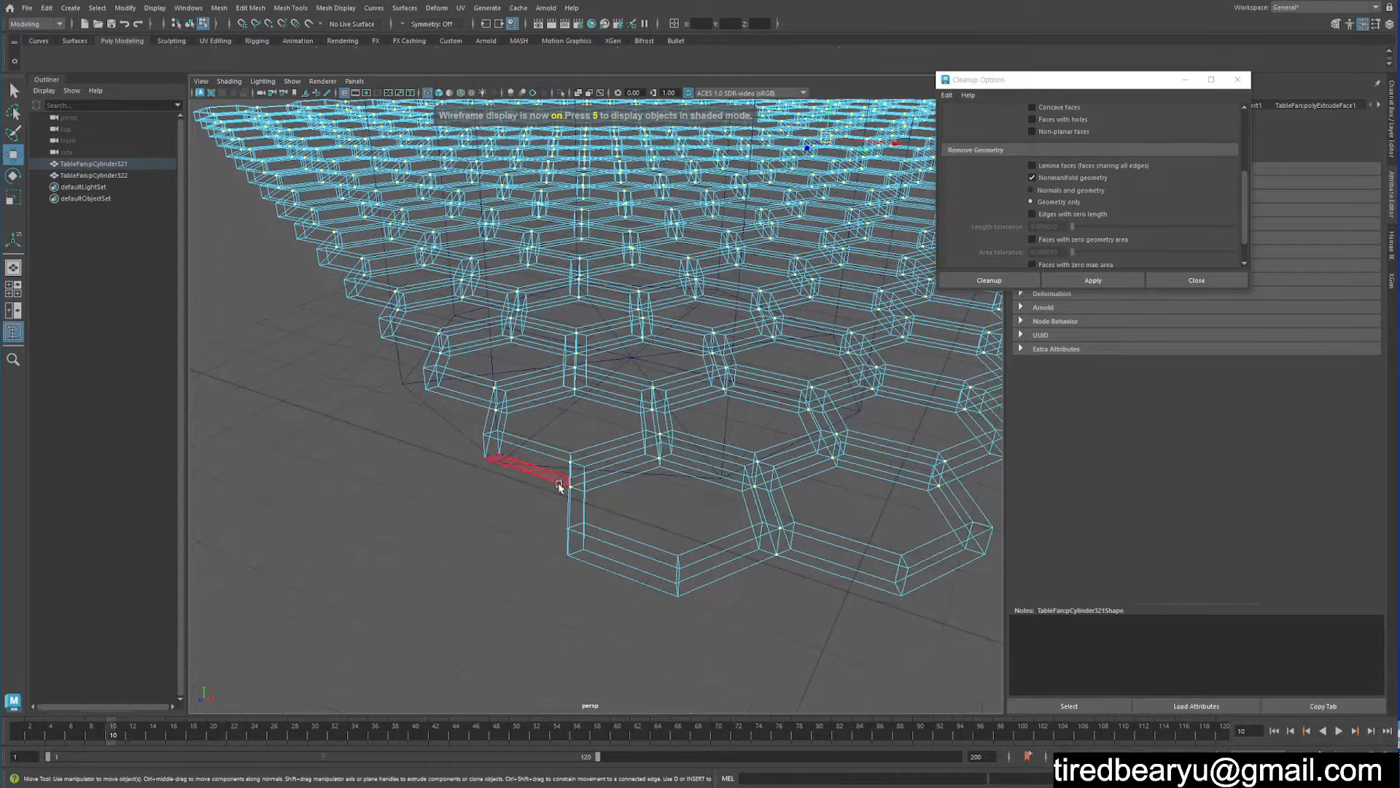
{"action": "left_click_drag", "start_coordinate": [598, 466], "coordinate": [621, 450], "text": "alt"}
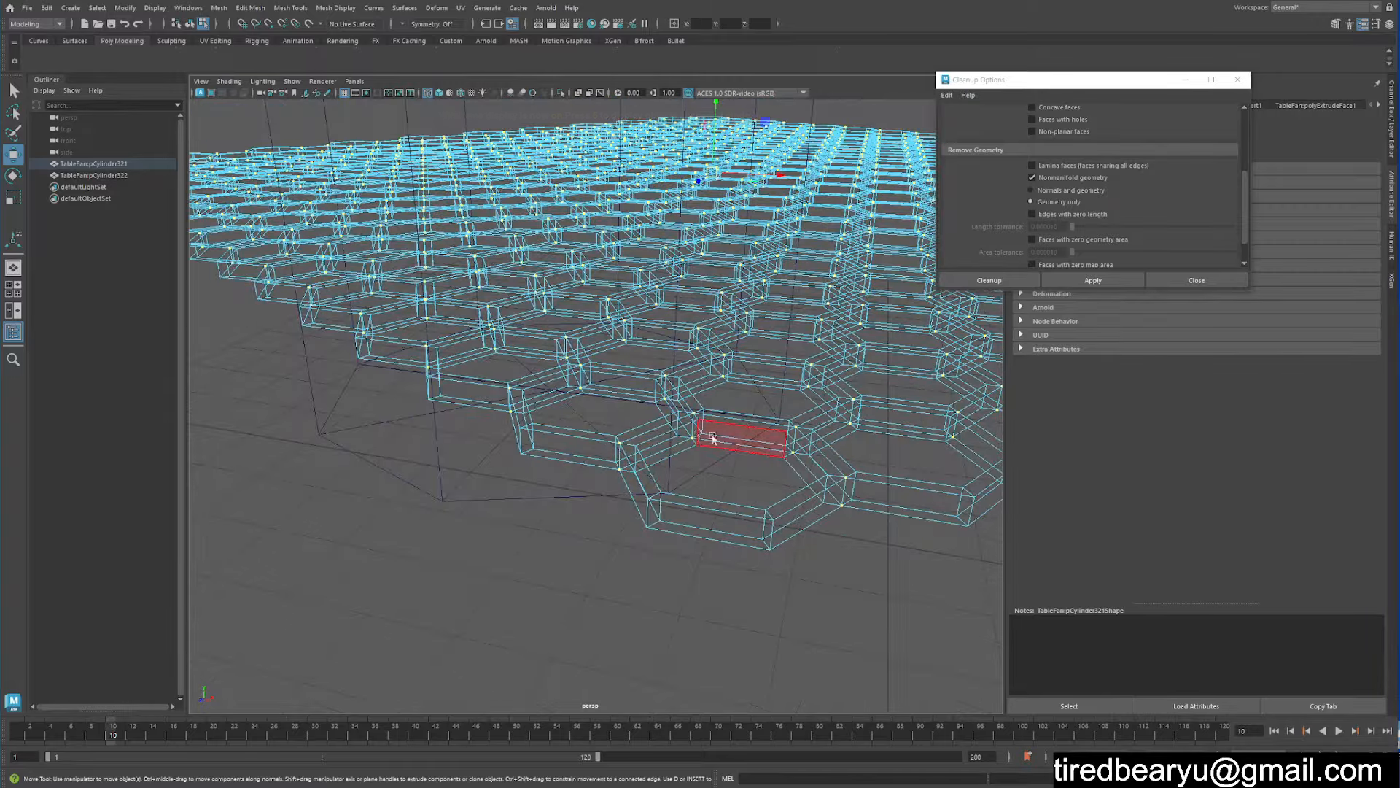
{"action": "mouse_move", "coordinate": [872, 435]}
{"action": "left_mouse_down", "text": "alt"}
{"action": "mouse_move", "coordinate": [769, 409]}
{"action": "mouse_move", "coordinate": [733, 427]}
{"action": "mouse_move", "coordinate": [787, 452]}
{"action": "left_mouse_up", "text": "alt"}
{"action": "key", "text": "5"}
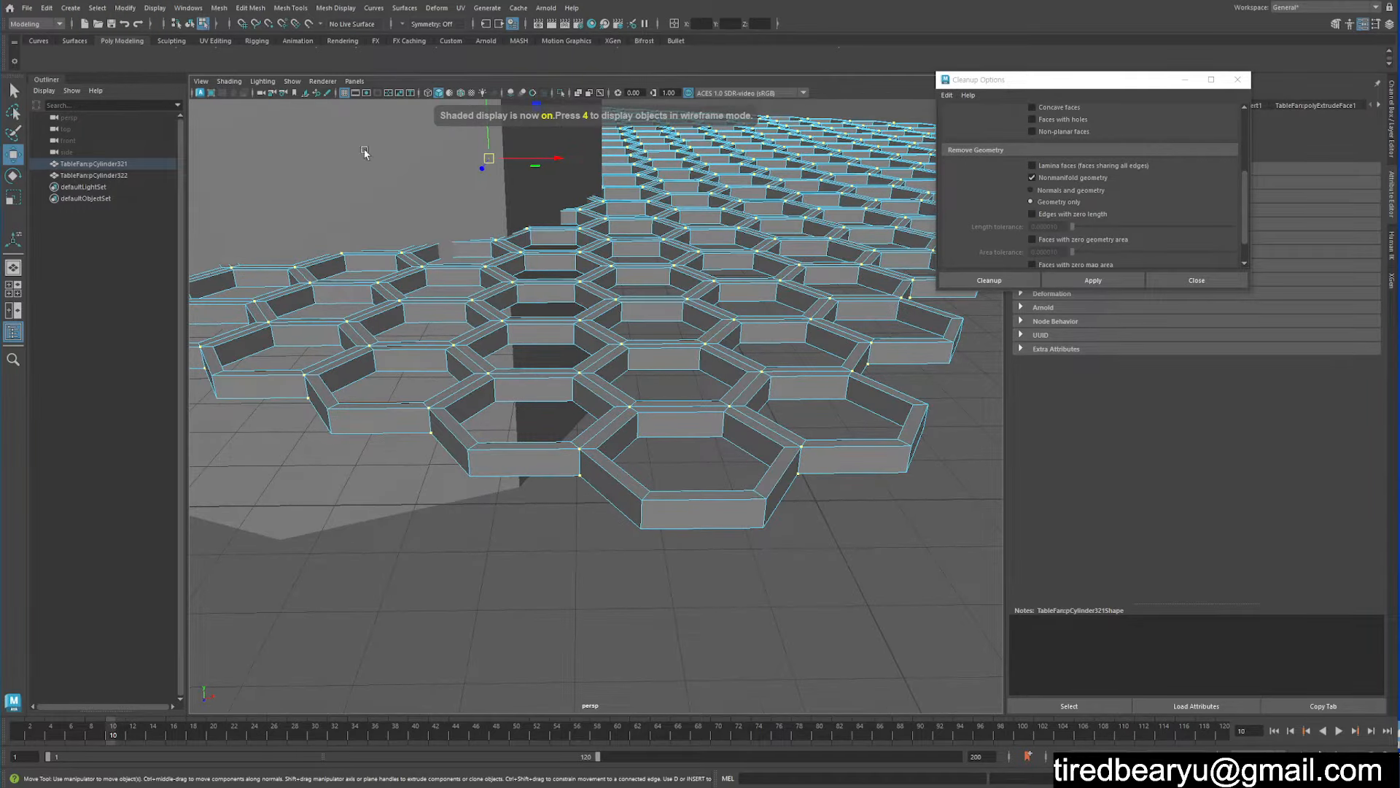
- Keep the Convert Selection commands open in a separate window and convert the selected nonmanifold vertices to faces
{"action": "left_click", "coordinate": [222, 9]}
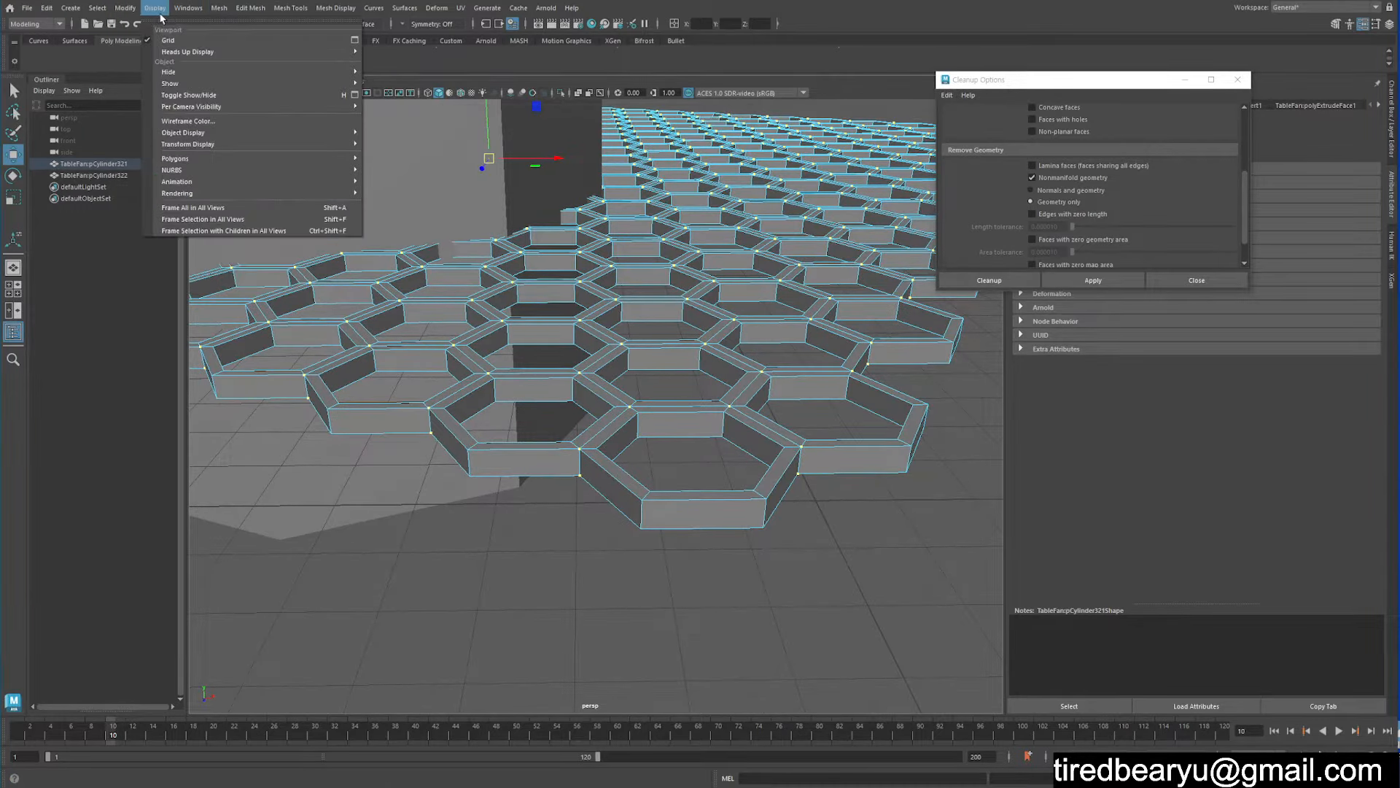
{"action": "mouse_move", "coordinate": [99, 8]}
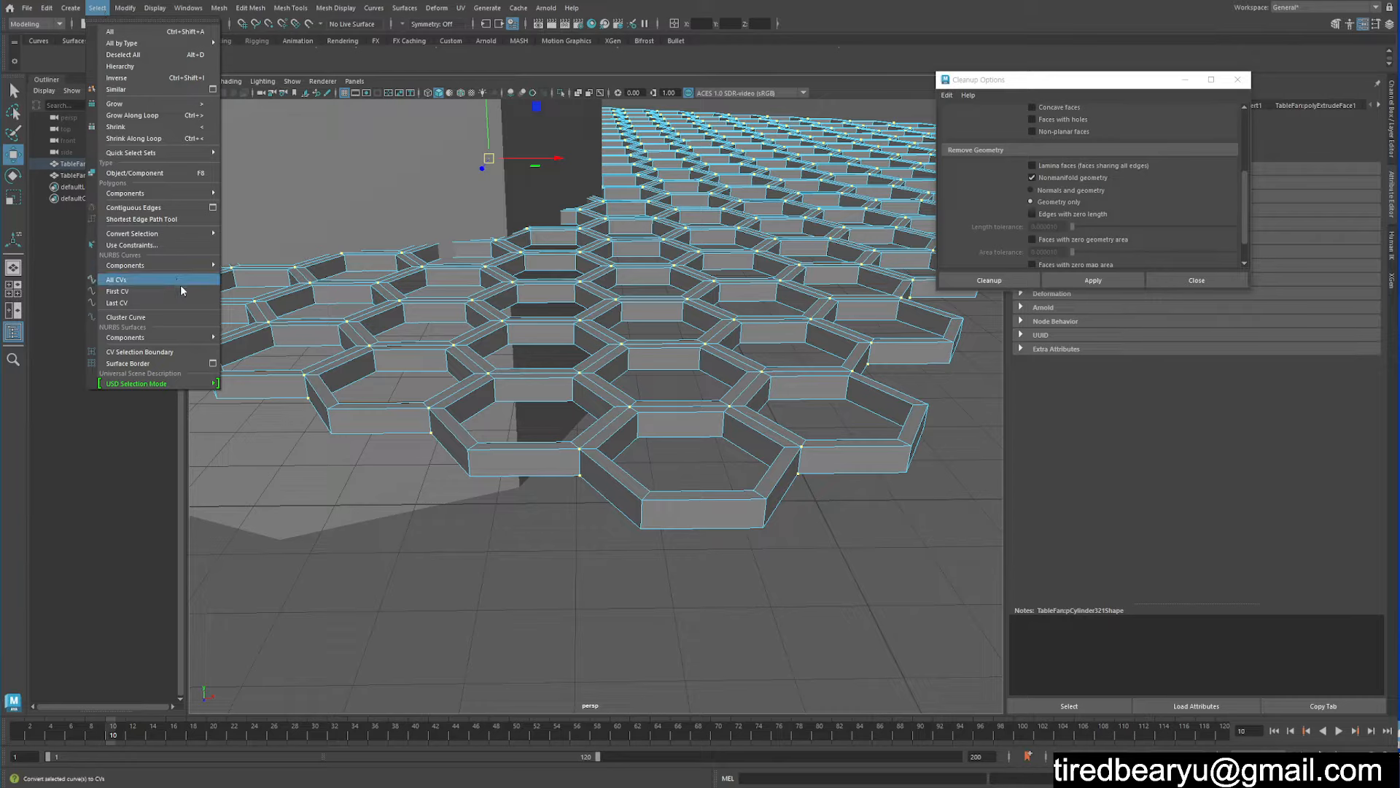
{"action": "mouse_move", "coordinate": [190, 266]}
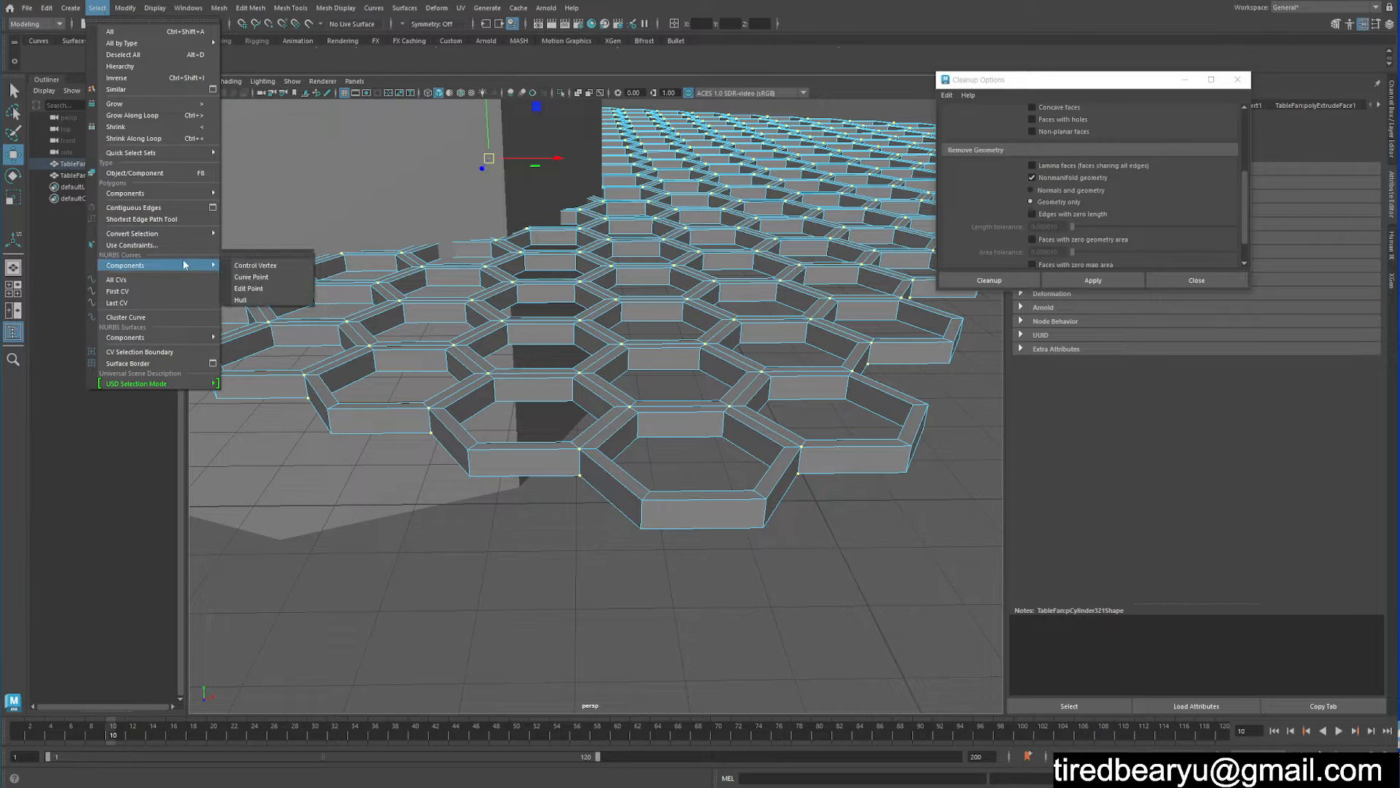
{"action": "mouse_move", "coordinate": [183, 231]}
{"action": "left_click", "coordinate": [282, 221]}
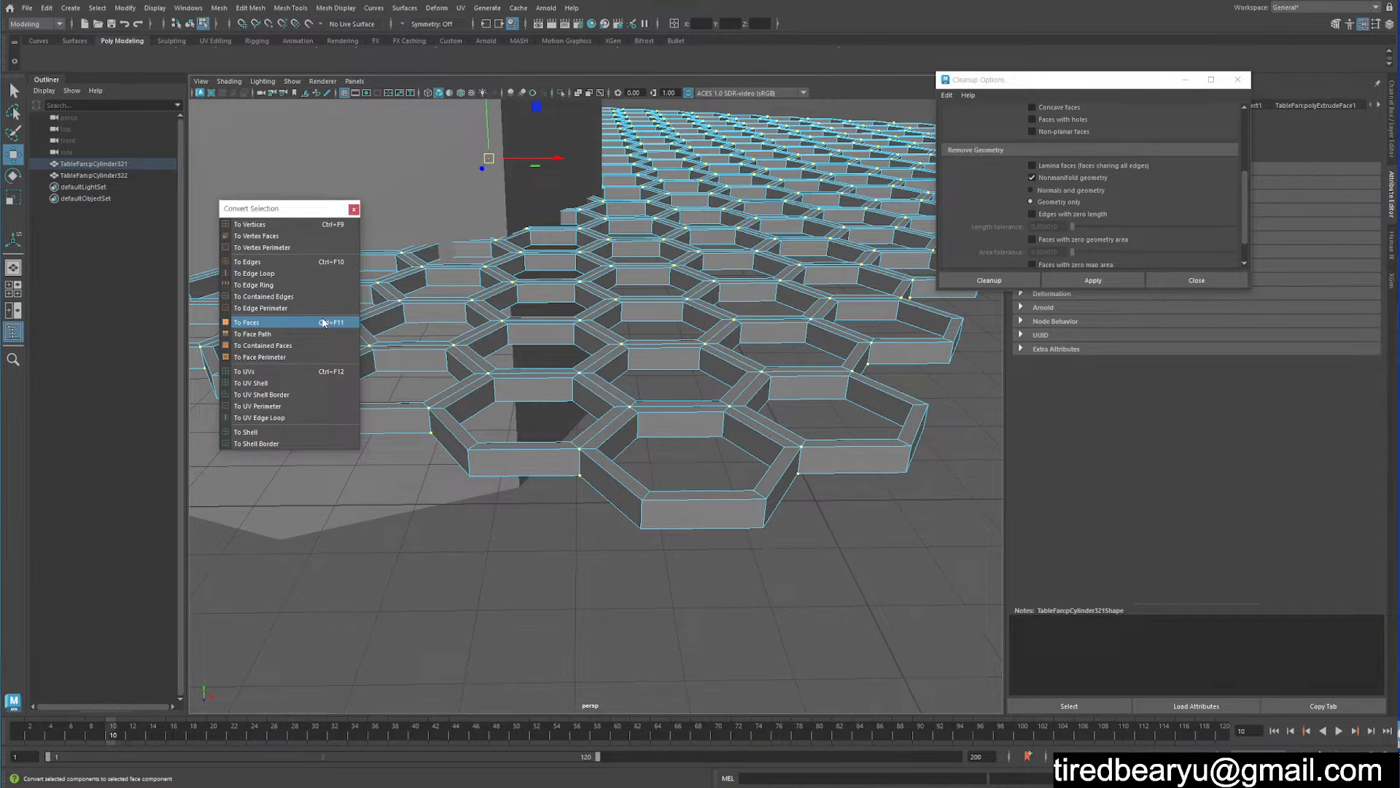
{"action": "key", "text": "ctrl+F11"}
- Check the converted face selection in wireframe and shaded display and undo the conversion
{"action": "scroll", "coordinate": [742, 366], "scroll_direction": "up", "scroll_amount": 8}
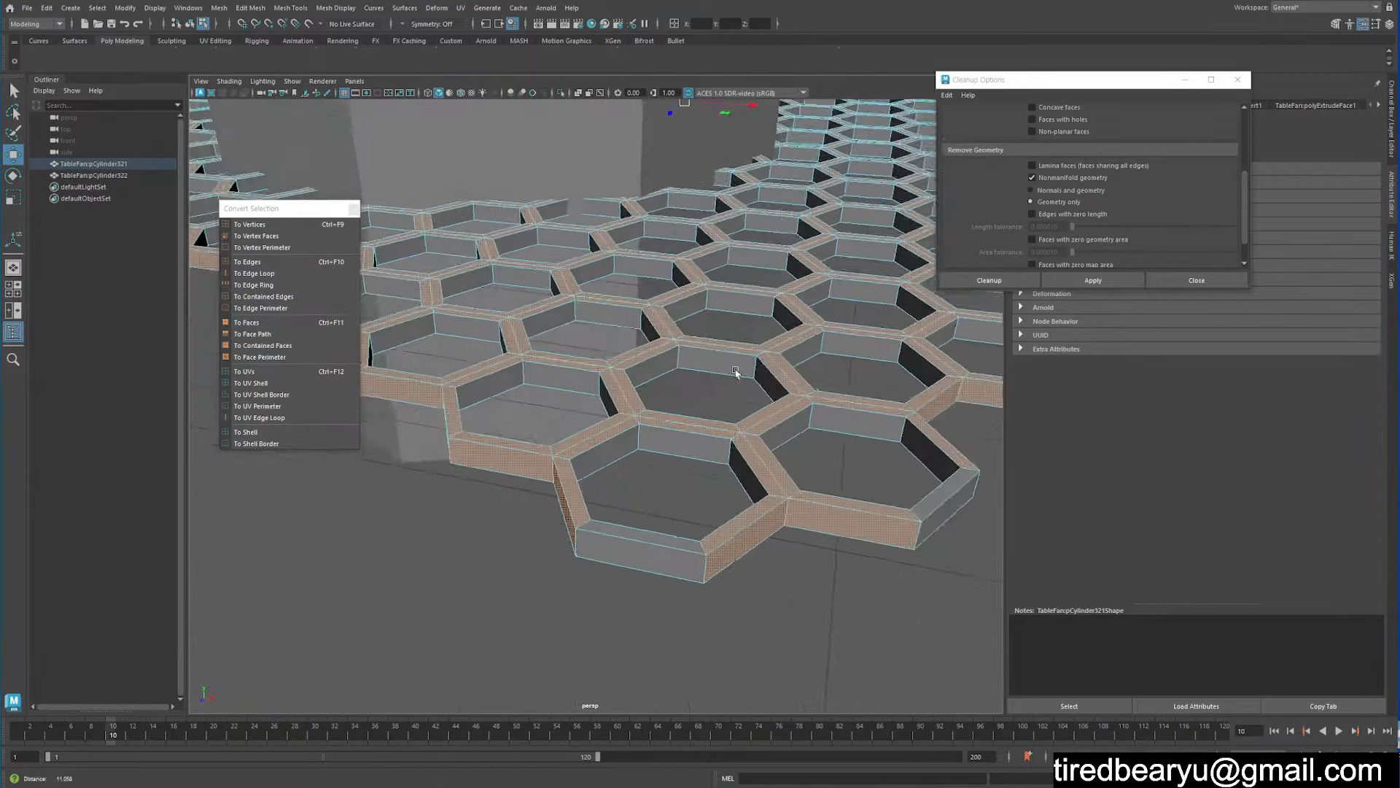
{"action": "key", "text": "4"}
{"action": "key", "text": "5"}
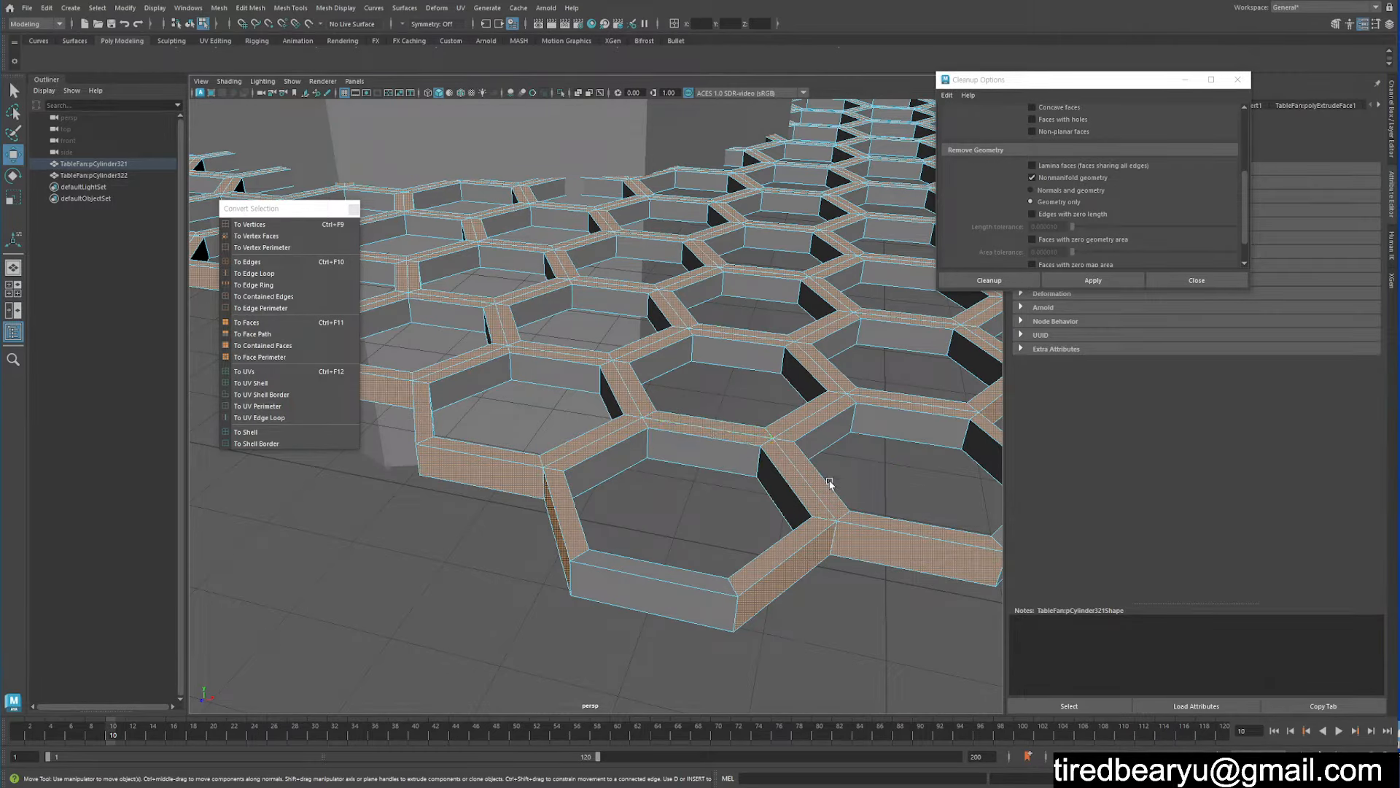
{"action": "left_click_drag", "start_coordinate": [493, 330], "coordinate": [587, 303], "text": "alt"}
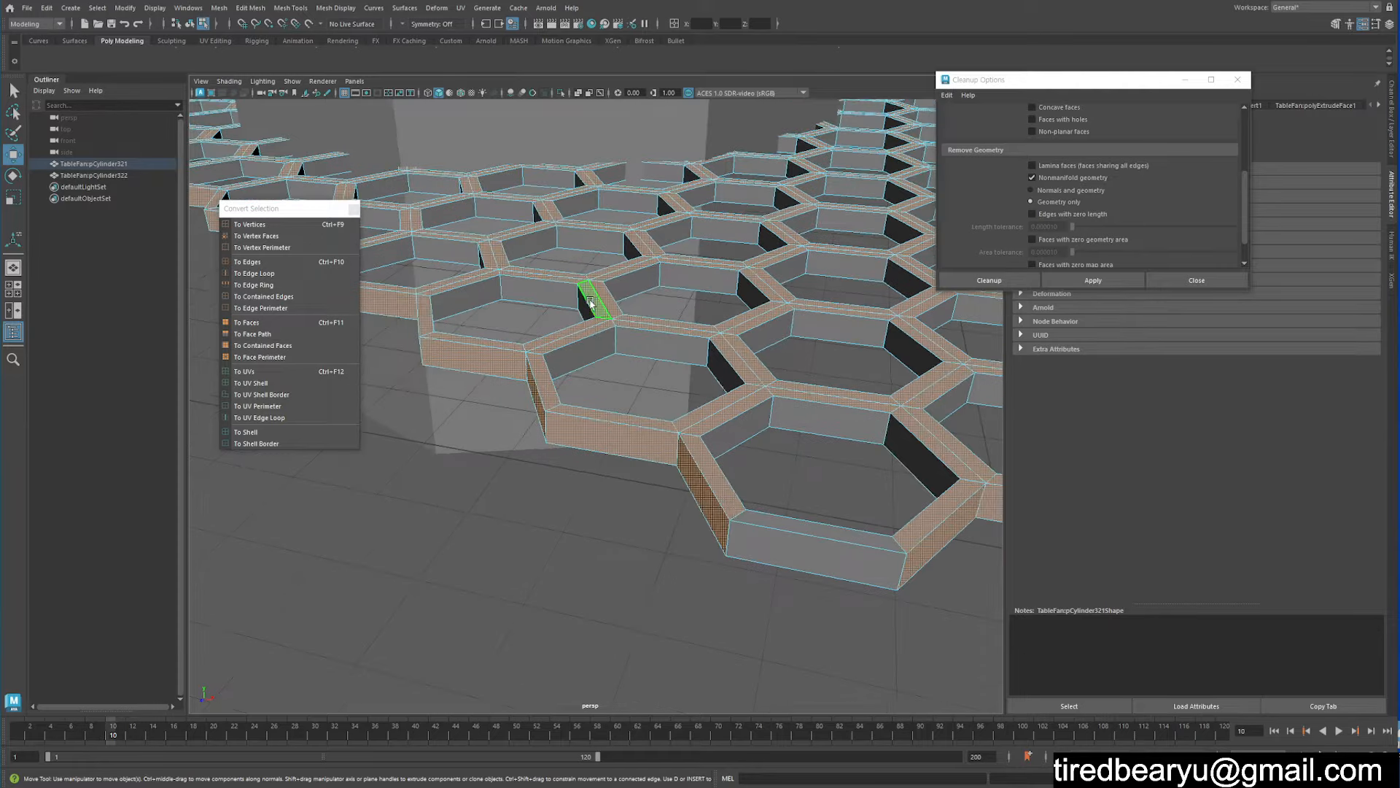
{"action": "left_click", "coordinate": [308, 346]}
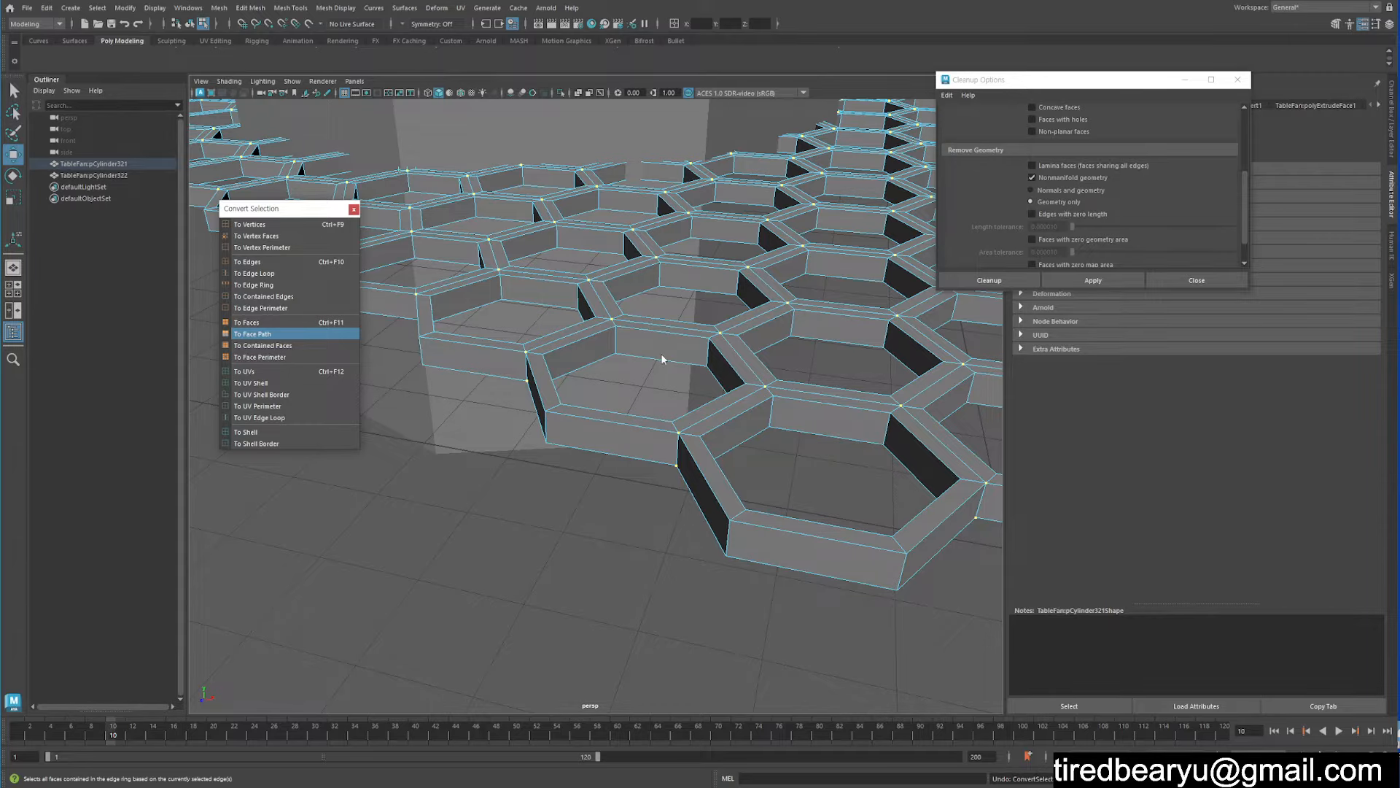
{"action": "key", "text": "ctrl+z"}
- Convert the grid's nonmanifold vertex selection to contained faces
{"action": "left_click_drag", "start_coordinate": [663, 359], "coordinate": [661, 389], "text": "alt"}
{"action": "key", "text": "4"}
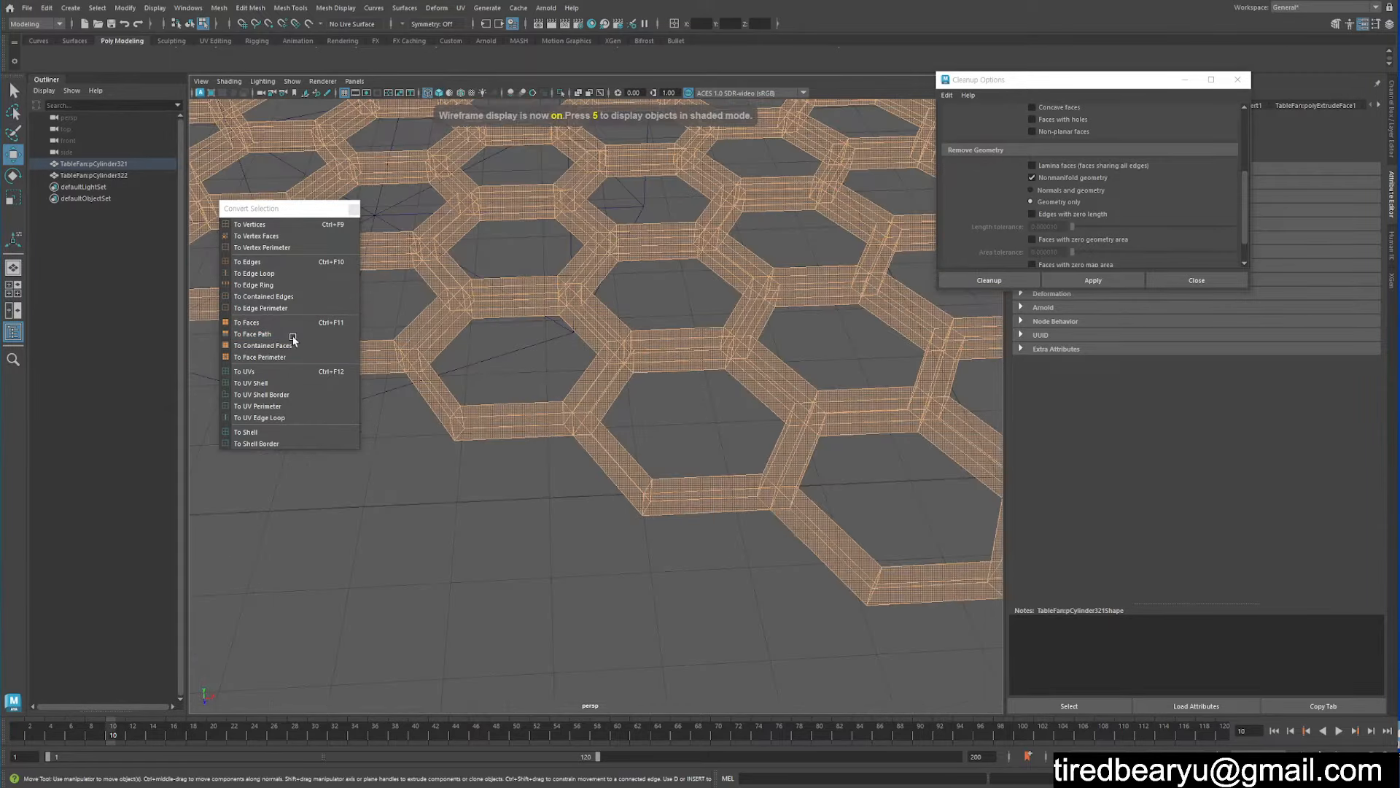
{"action": "left_click", "coordinate": [291, 344]}
{"action": "left_click", "coordinate": [288, 346]}
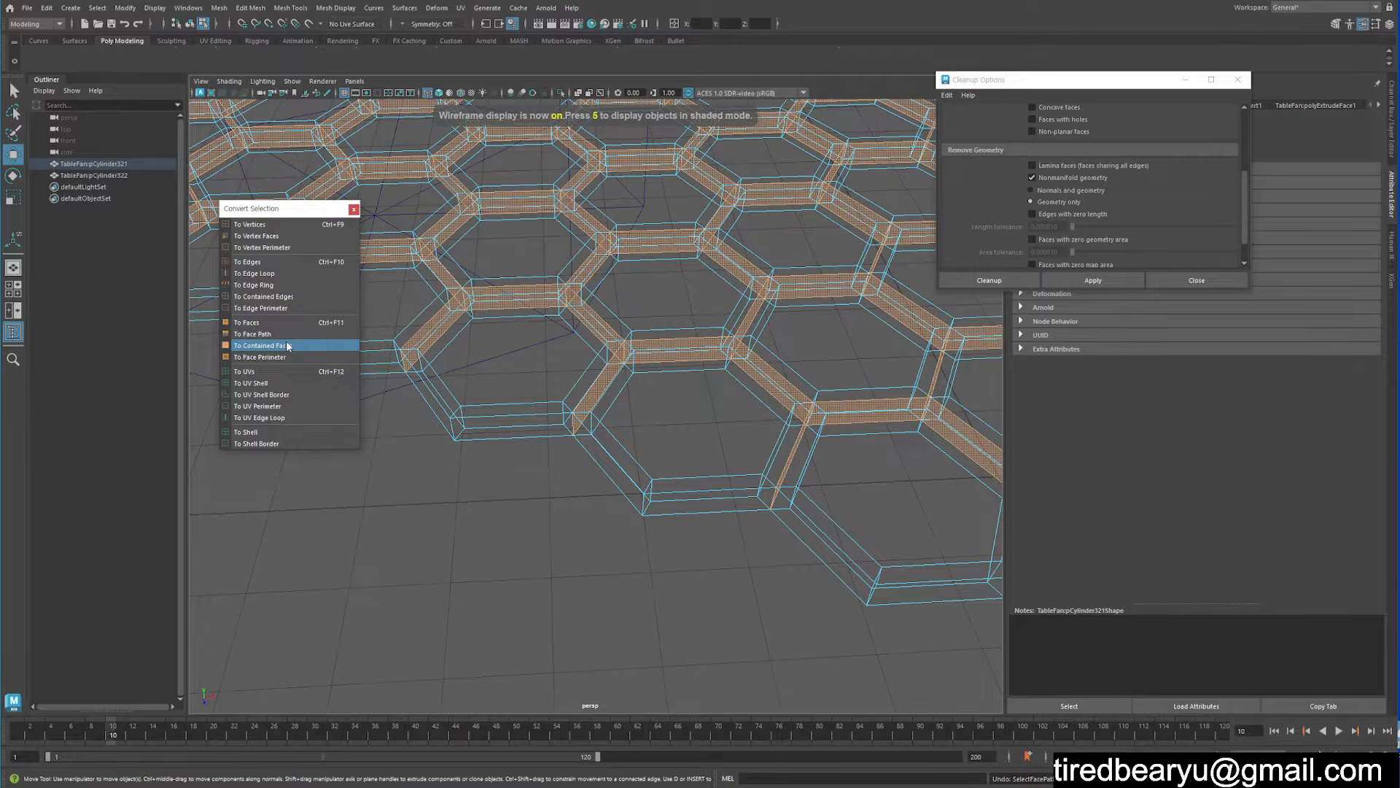
- Examine which strut faces of the grid are in the contained-face selection, comparing wireframe and shaded display
{"action": "mouse_move", "coordinate": [641, 364]}
{"action": "left_mouse_down", "text": "alt"}
{"action": "mouse_move", "coordinate": [611, 351]}
{"action": "mouse_move", "coordinate": [615, 365]}
{"action": "mouse_move", "coordinate": [713, 376]}
{"action": "mouse_move", "coordinate": [729, 398]}
{"action": "mouse_move", "coordinate": [681, 438]}
{"action": "mouse_move", "coordinate": [719, 438]}
{"action": "mouse_move", "coordinate": [700, 409]}
{"action": "mouse_move", "coordinate": [647, 416]}
{"action": "left_mouse_up", "text": "alt"}
{"action": "key", "text": "5"}
{"action": "key", "text": "4"}
{"action": "key", "text": "5"}
{"action": "key", "text": "4"}
{"action": "key", "text": "5"}
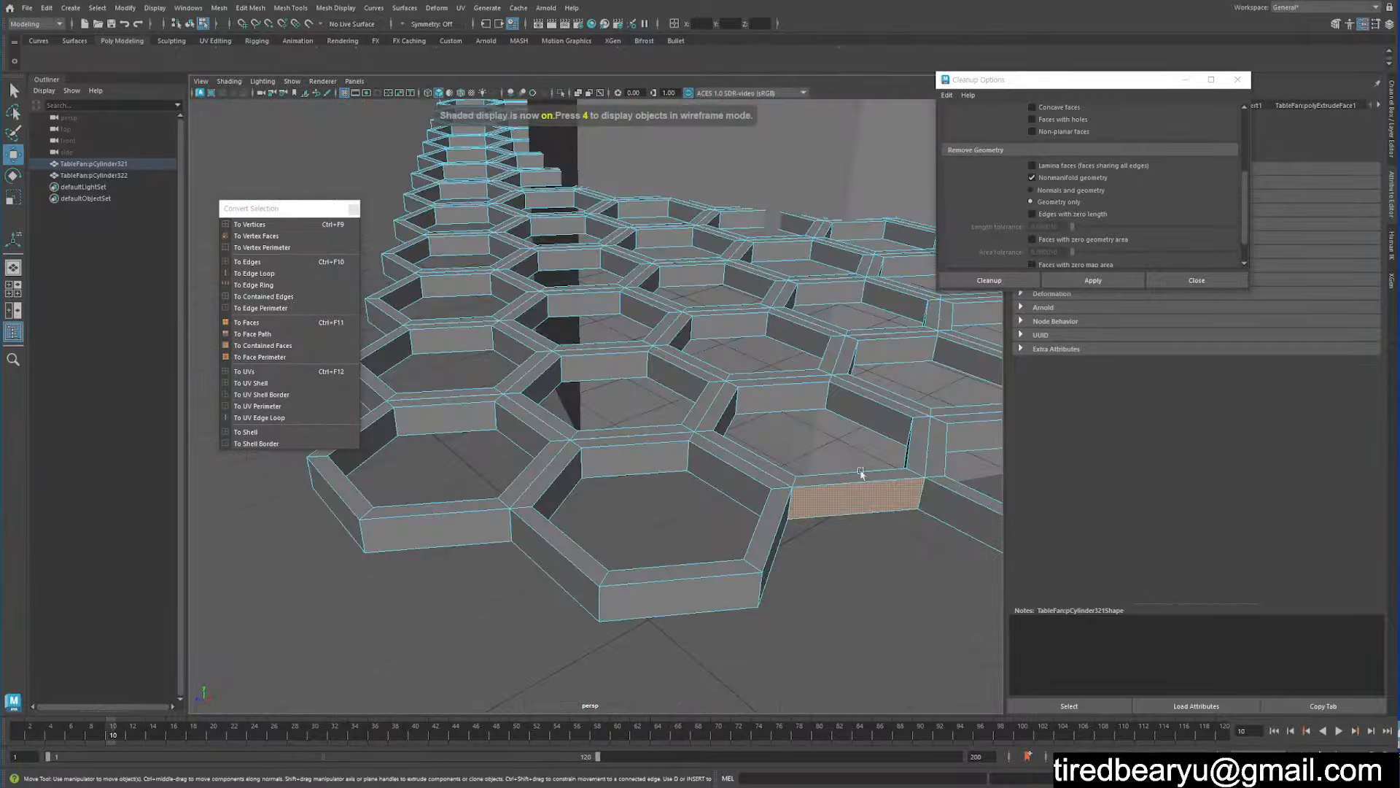
{"action": "mouse_move", "coordinate": [828, 496]}
{"action": "left_mouse_down", "text": "alt"}
{"action": "mouse_move", "coordinate": [747, 491]}
{"action": "mouse_move", "coordinate": [759, 409]}
{"action": "mouse_move", "coordinate": [797, 460]}
{"action": "mouse_move", "coordinate": [736, 446]}
{"action": "left_mouse_up", "text": "alt"}
{"action": "key", "text": "4"}
{"action": "key", "text": "5"}
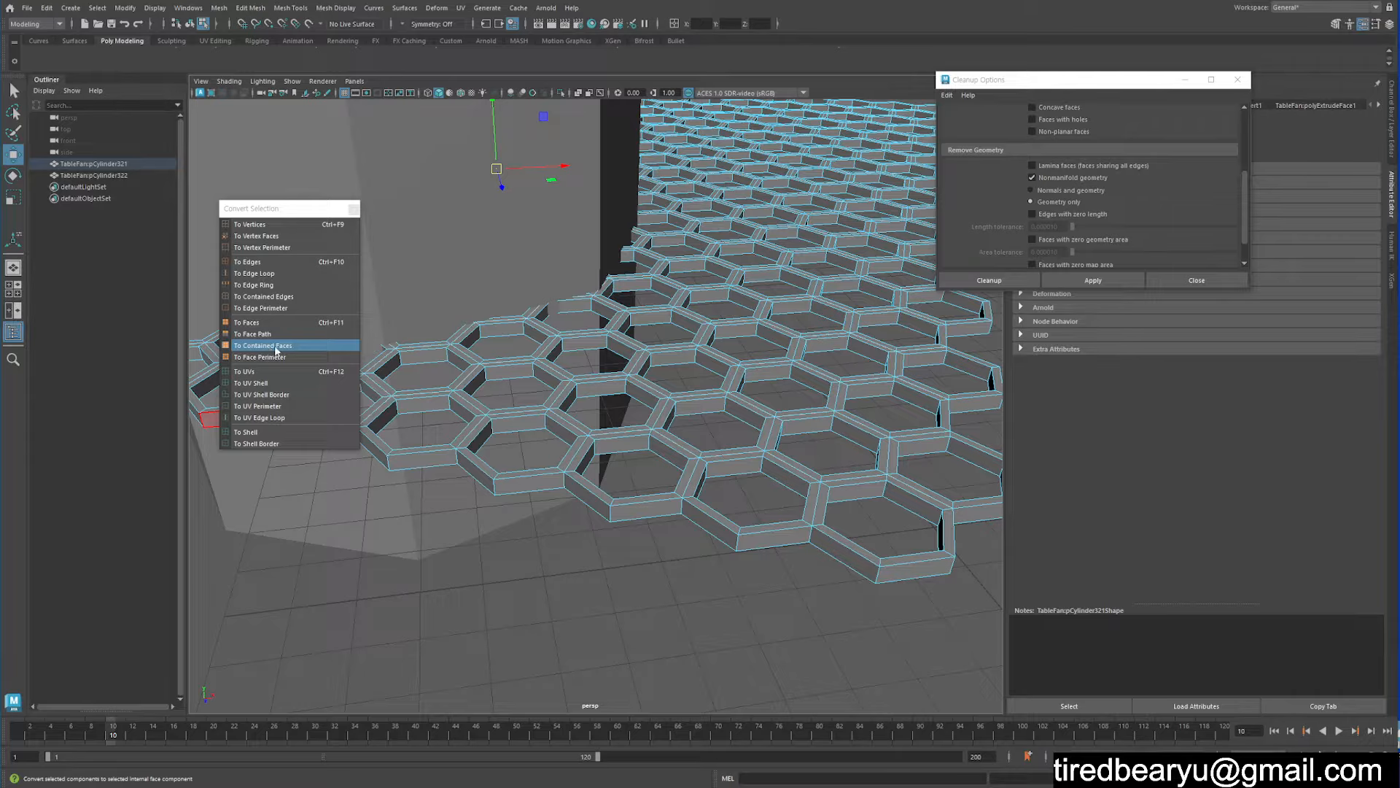
- Delete the selected contained faces from the hexagonal grid
{"action": "mouse_move", "coordinate": [675, 383]}
{"action": "left_mouse_down", "text": "alt"}
{"action": "mouse_move", "coordinate": [559, 387]}
{"action": "mouse_move", "coordinate": [582, 375]}
{"action": "mouse_move", "coordinate": [614, 398]}
{"action": "mouse_move", "coordinate": [558, 407]}
{"action": "mouse_move", "coordinate": [591, 433]}
{"action": "mouse_move", "coordinate": [573, 398]}
{"action": "left_mouse_up", "text": "alt"}
{"action": "key", "text": "5"}
{"action": "key", "text": "Delete"}
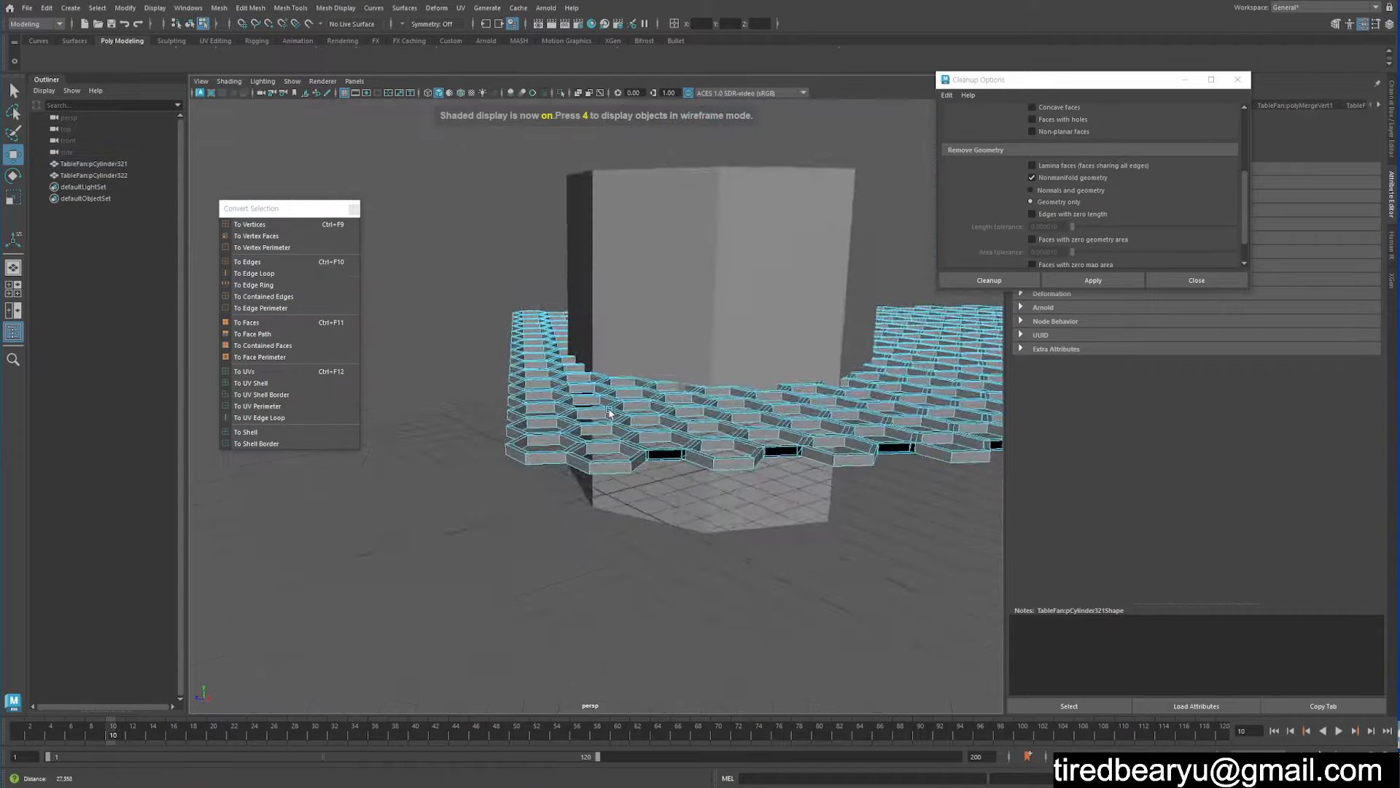
- Select the grid as an object and inspect its struts and outer rim for missing faces
{"action": "right_click_drag", "start_coordinate": [572, 398], "coordinate": [744, 453], "text": "alt"}
{"action": "left_click_drag", "start_coordinate": [744, 454], "coordinate": [708, 444], "text": "alt"}
{"action": "left_click", "coordinate": [735, 443]}
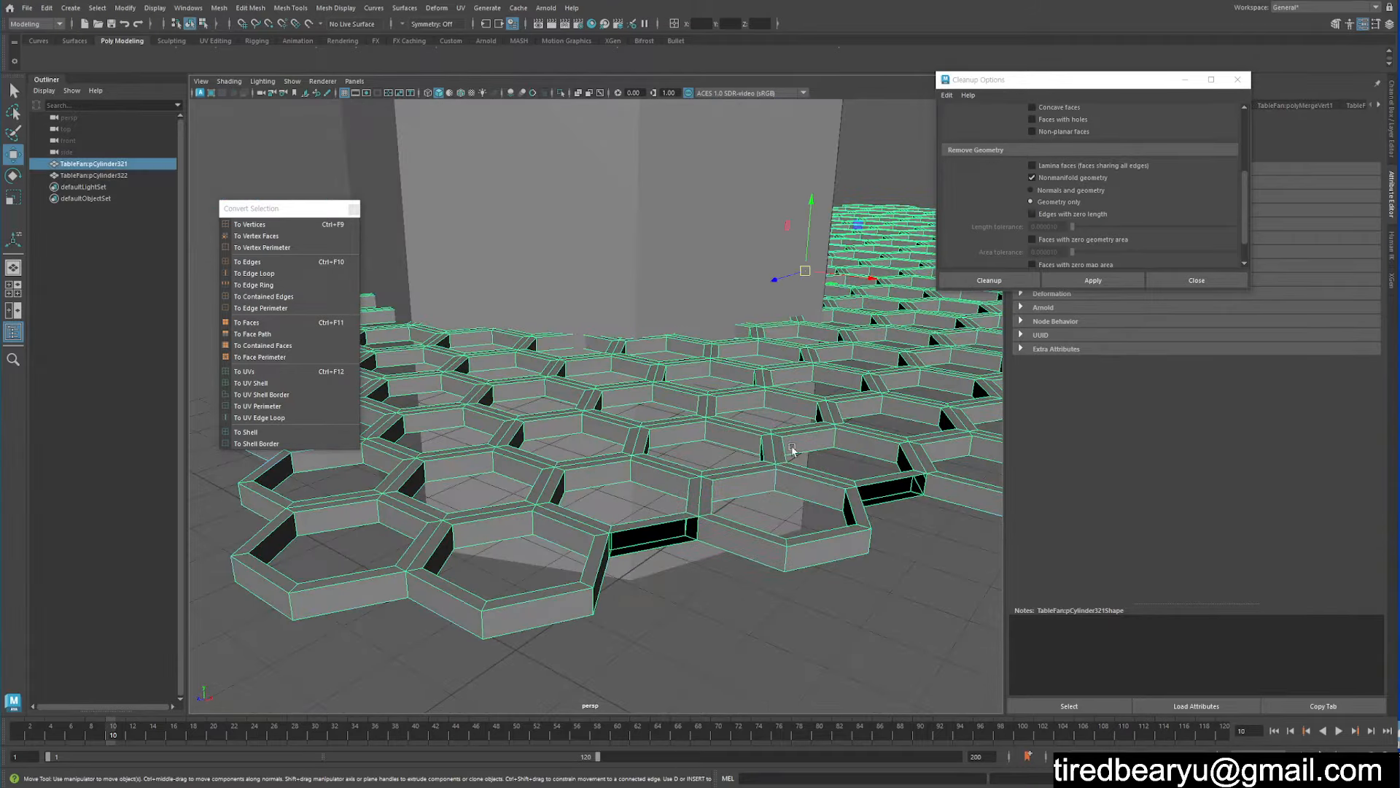
{"action": "left_click_drag", "start_coordinate": [791, 447], "coordinate": [612, 477], "text": "alt"}
{"action": "left_click_drag", "start_coordinate": [905, 463], "coordinate": [423, 484], "text": "alt"}
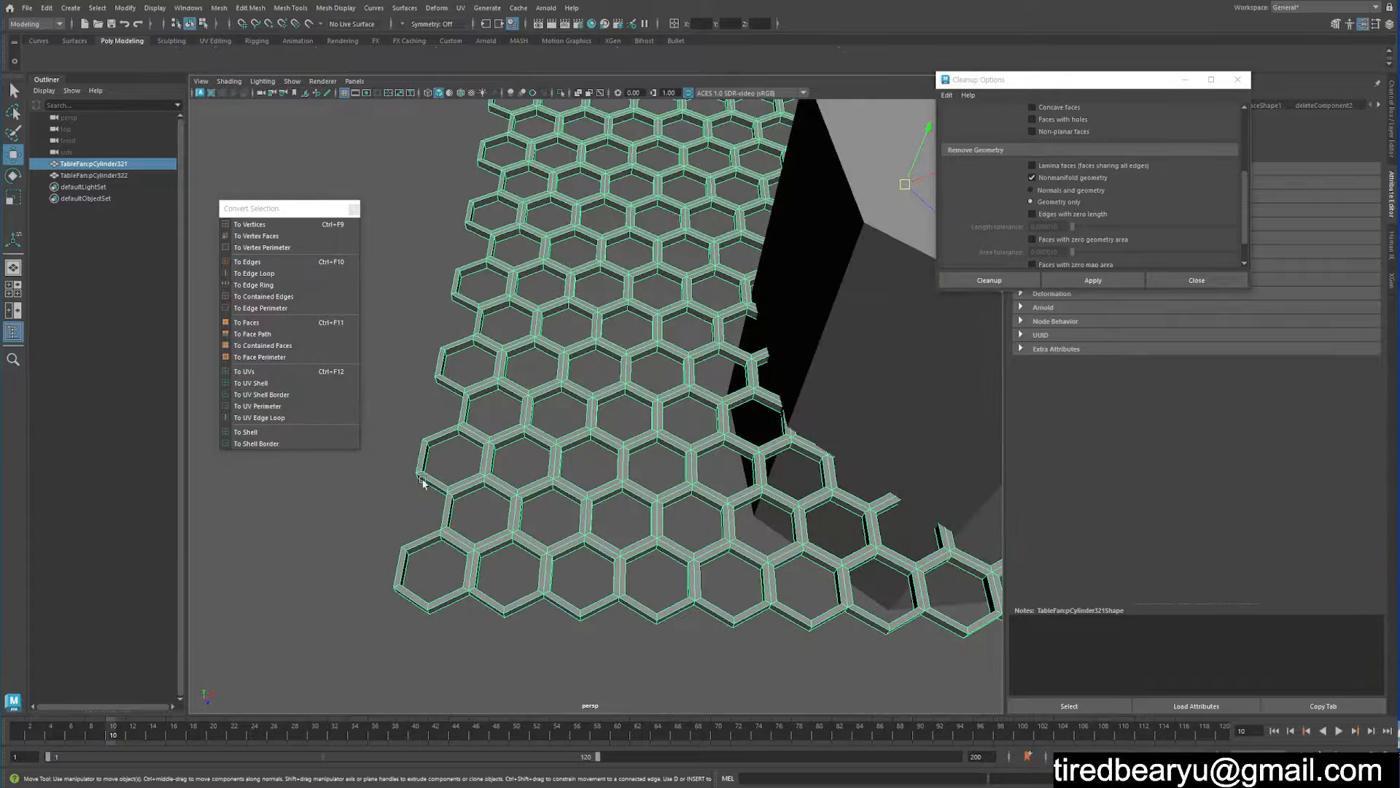
{"action": "middle_click_drag", "start_coordinate": [833, 525], "coordinate": [532, 485], "text": "alt"}
{"action": "scroll", "coordinate": [825, 496], "scroll_direction": "down", "scroll_amount": 5}
{"action": "middle_click_drag", "start_coordinate": [825, 496], "coordinate": [658, 511], "text": "alt"}
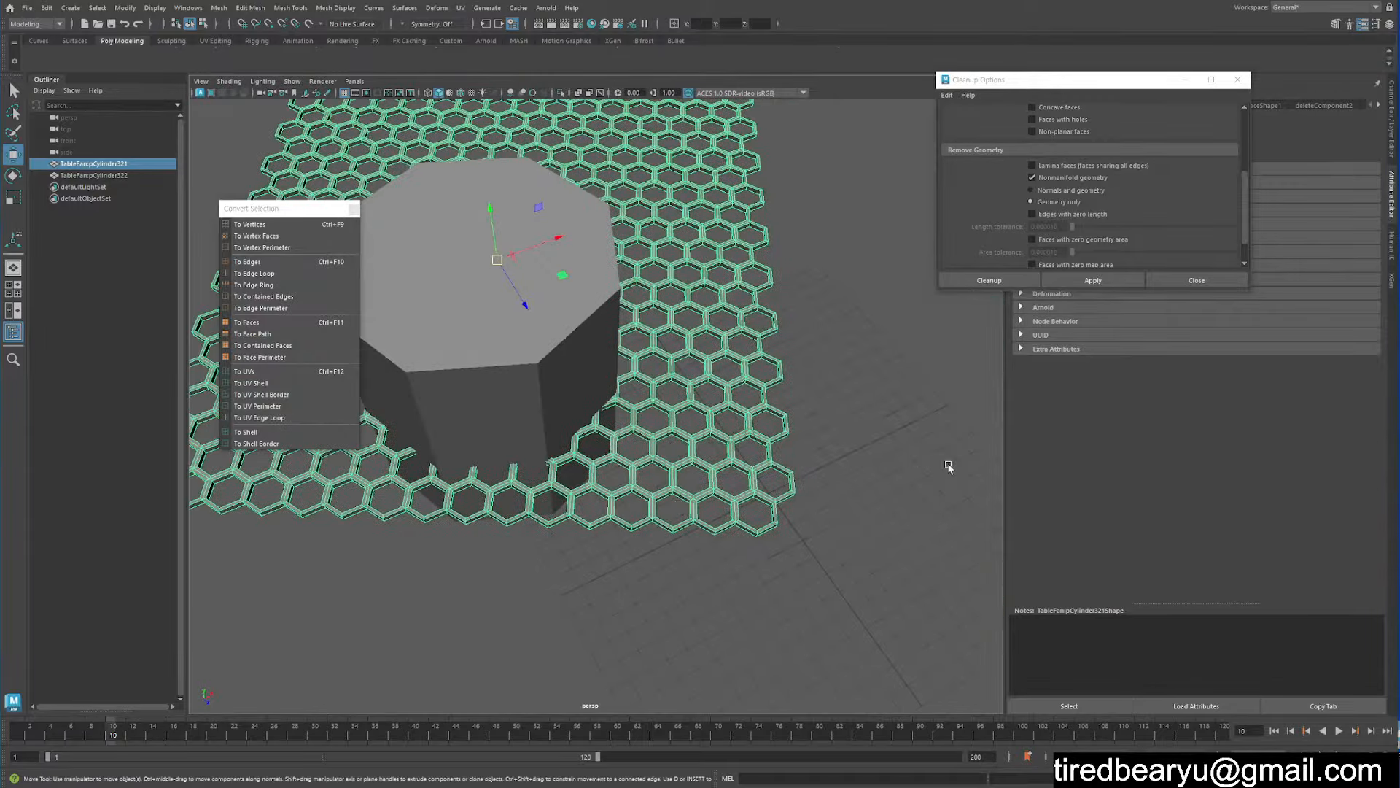
- Reselect the grid as an object near its corner and close the Convert Selection window
{"action": "left_click", "coordinate": [948, 467]}
{"action": "left_click", "coordinate": [776, 510]}
{"action": "left_click_drag", "start_coordinate": [791, 512], "coordinate": [693, 472], "text": "alt"}
{"action": "middle_click_drag", "start_coordinate": [789, 487], "coordinate": [704, 387], "text": "alt"}
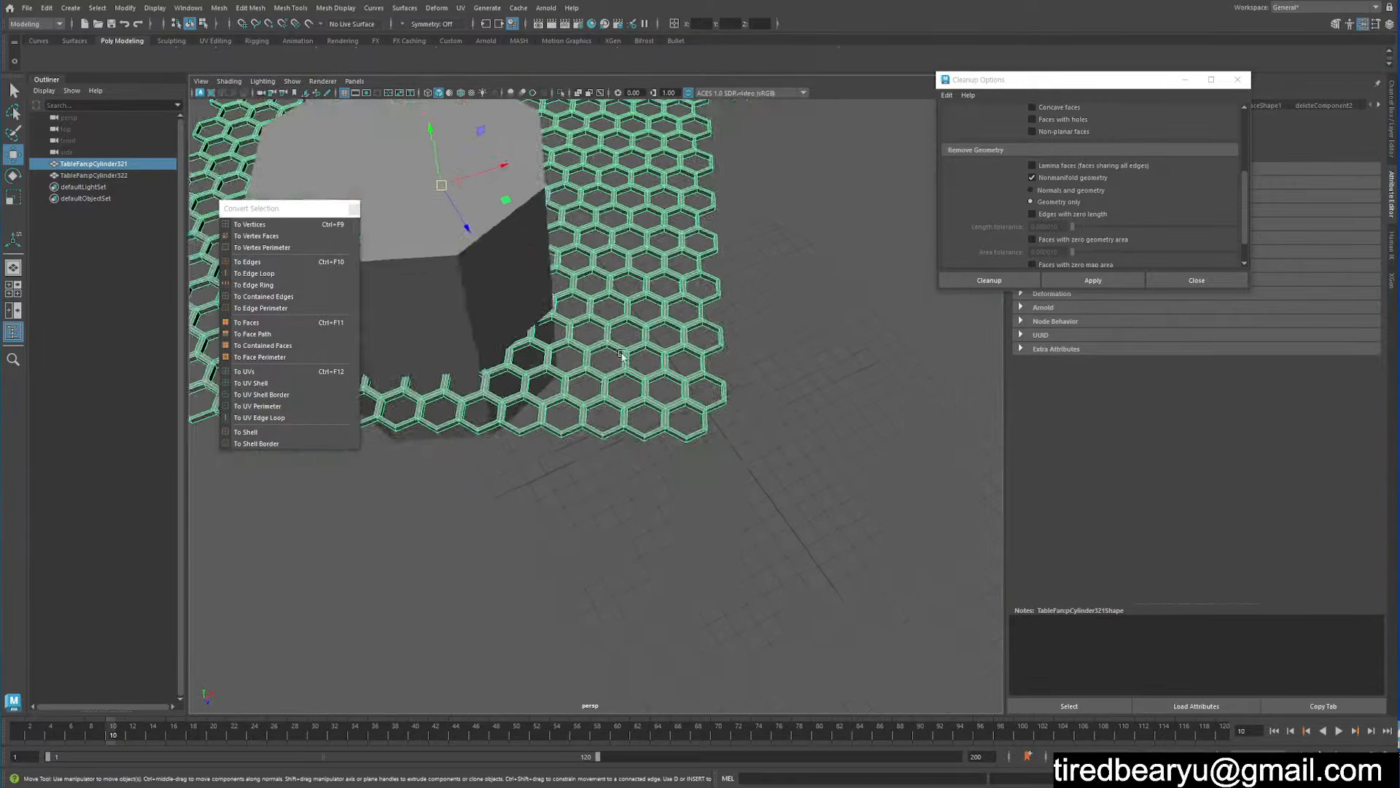
{"action": "scroll", "coordinate": [704, 387], "scroll_direction": "up", "scroll_amount": 5}
{"action": "left_click_drag", "start_coordinate": [703, 386], "coordinate": [745, 363], "text": "alt"}
{"action": "mouse_move", "coordinate": [744, 363]}
{"action": "right_mouse_down"}
{"action": "mouse_move", "coordinate": [743, 393]}
{"action": "mouse_move", "coordinate": [763, 357]}
{"action": "right_mouse_up"}
{"action": "double_click", "coordinate": [740, 405]}
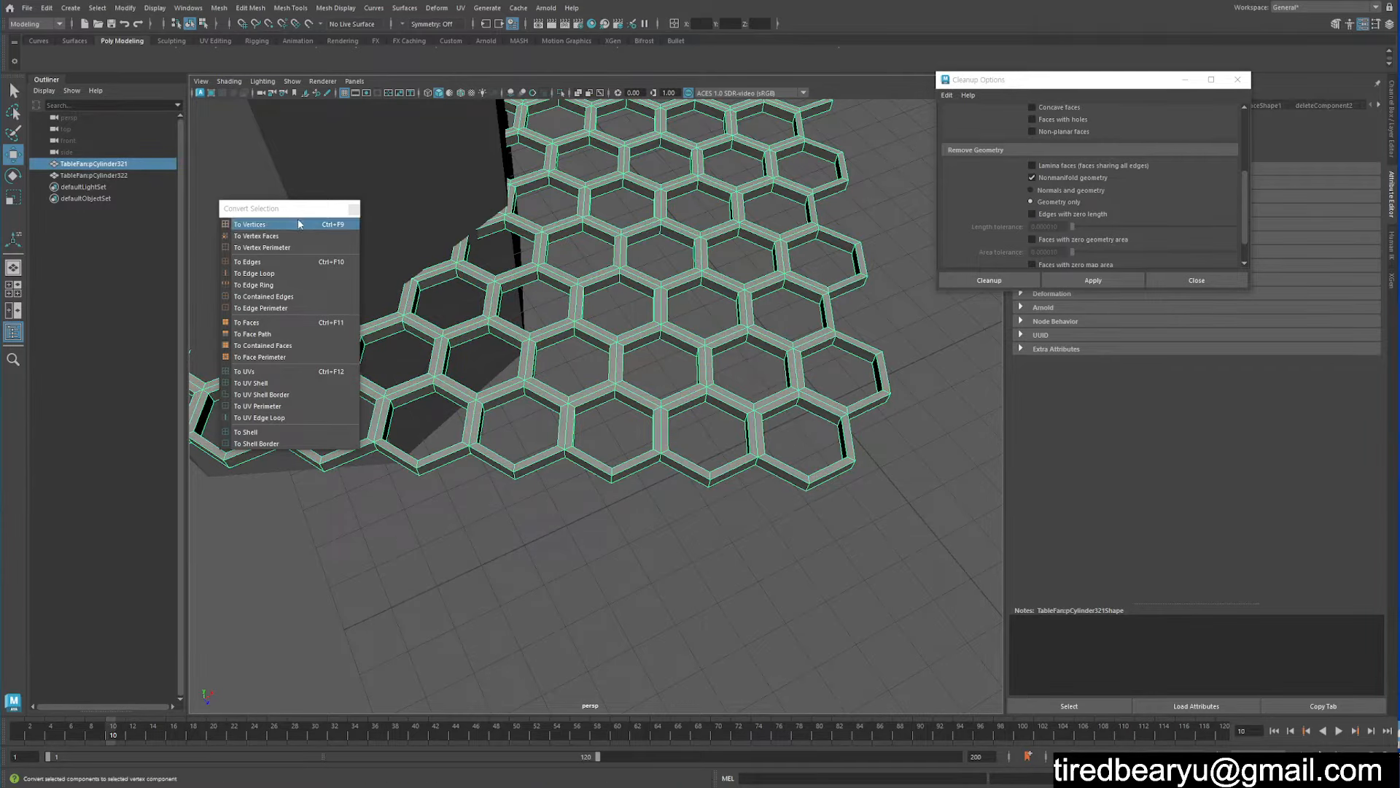
{"action": "left_click", "coordinate": [354, 210]}
{"action": "middle_click_drag", "start_coordinate": [641, 286], "coordinate": [740, 369], "text": "alt"}
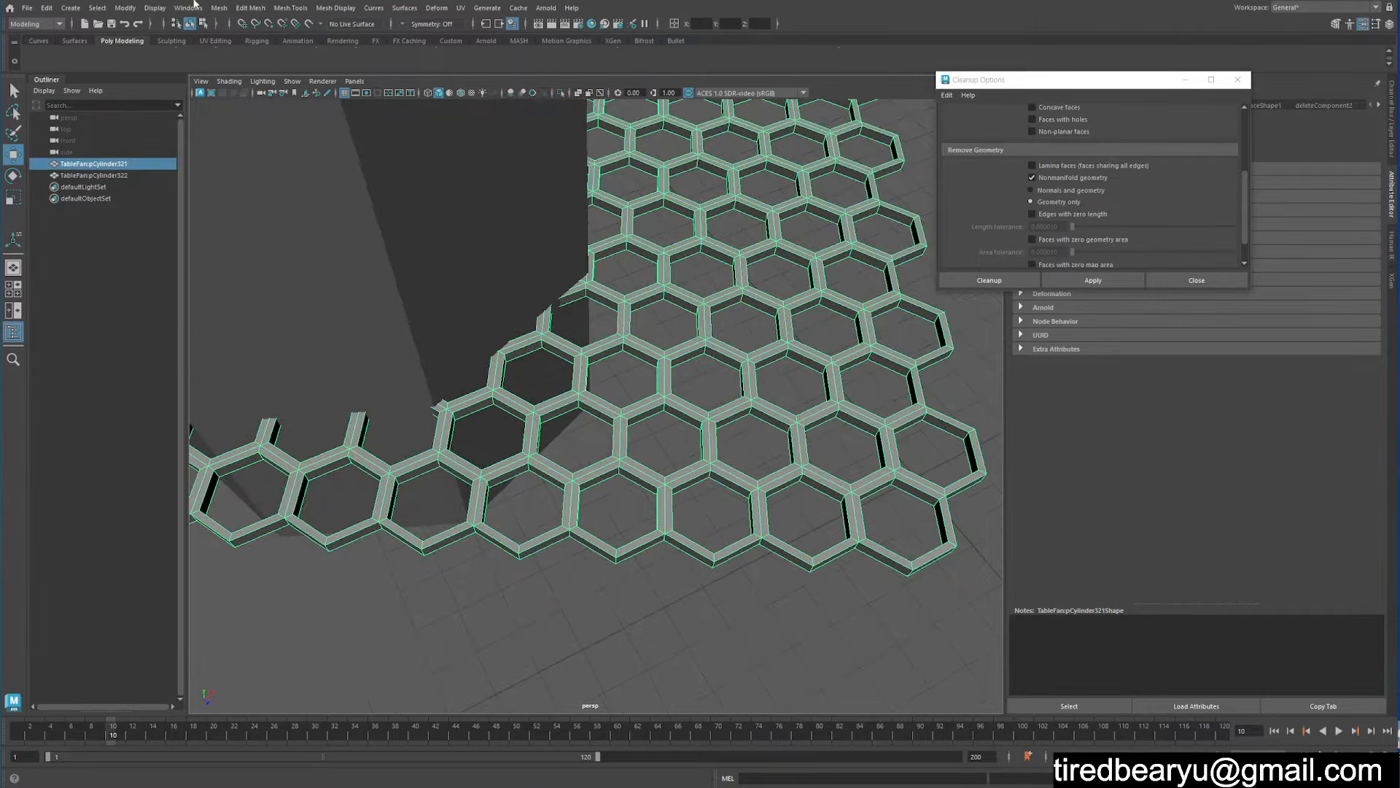
- Merge the vertices of the whole grid and return it to object selection
{"action": "left_click", "coordinate": [217, 9]}
{"action": "left_click", "coordinate": [219, 9]}
{"action": "left_click", "coordinate": [250, 8]}
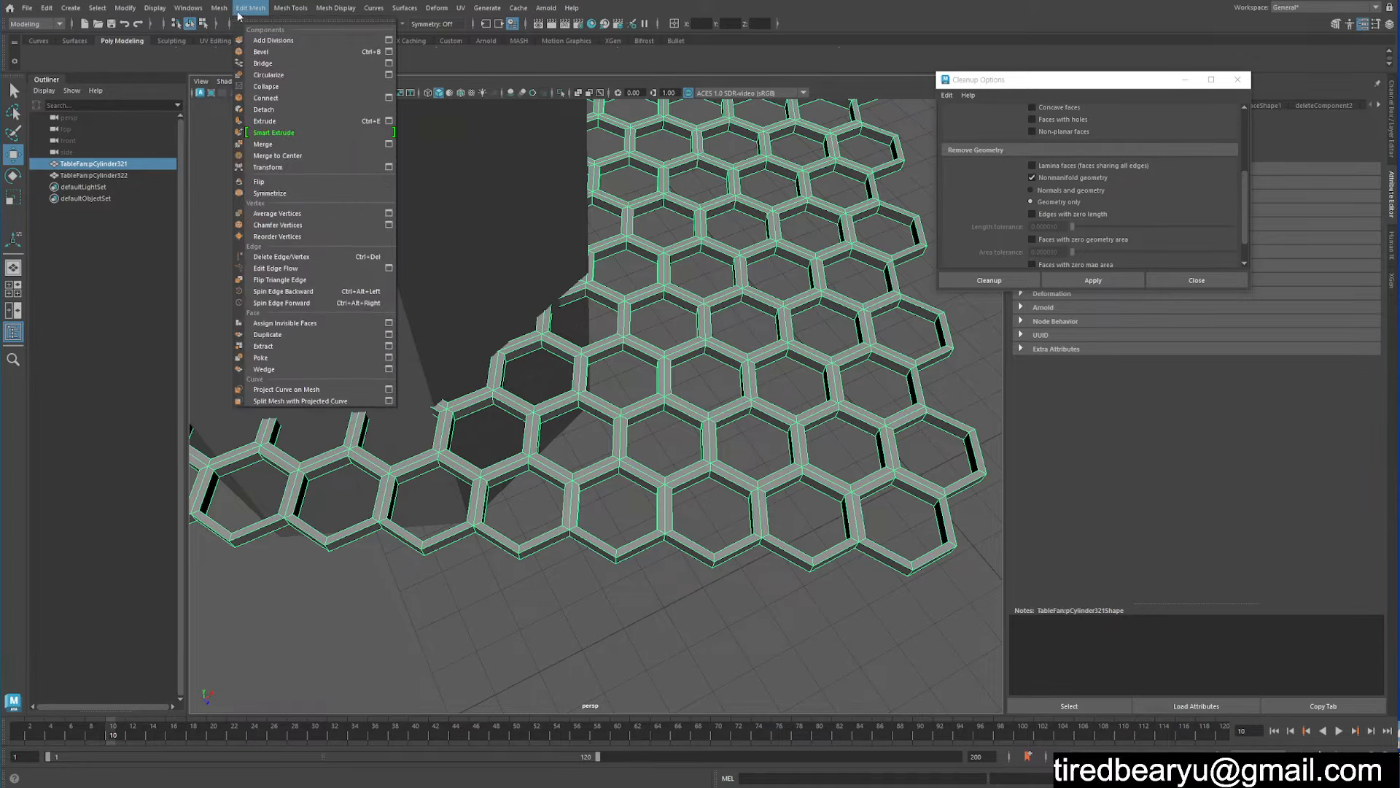
{"action": "left_click", "coordinate": [278, 145]}
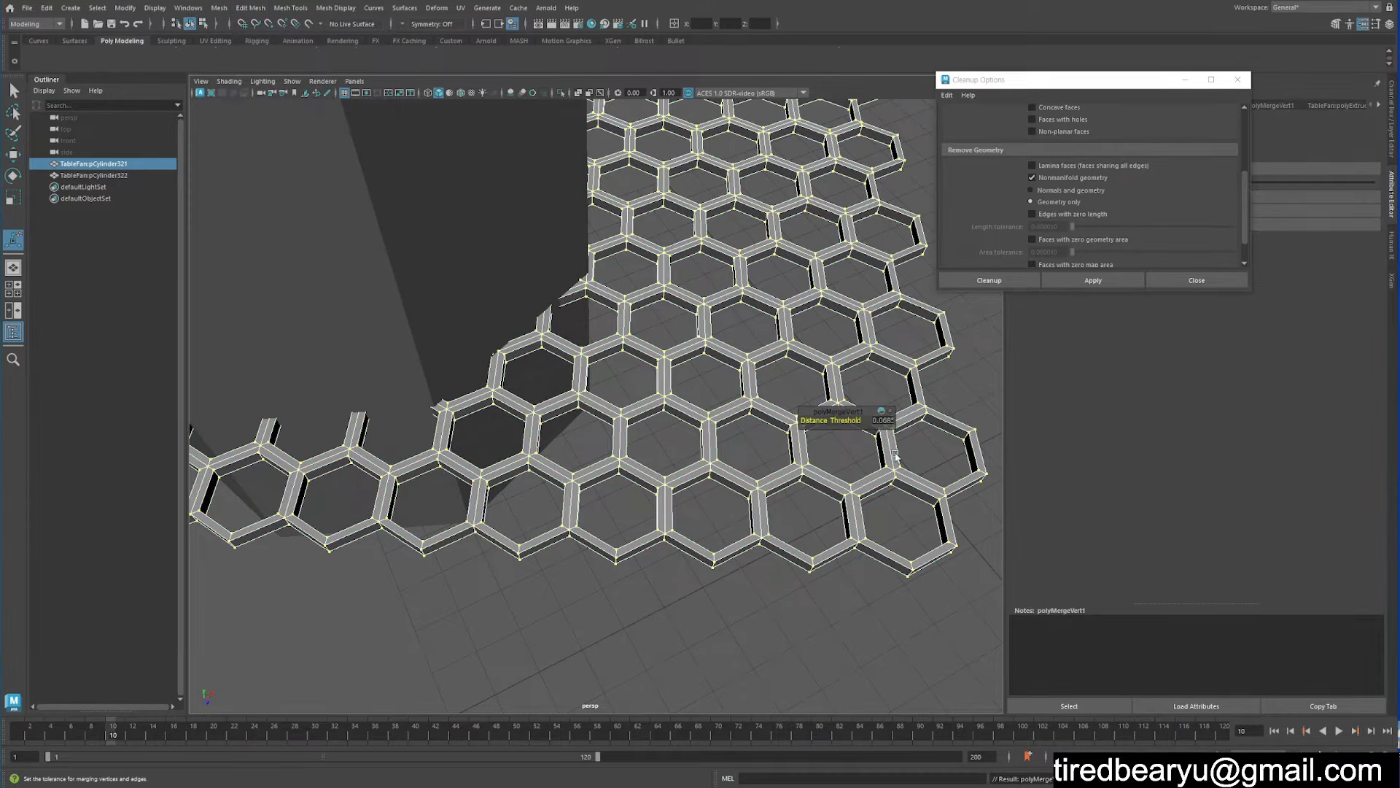
{"action": "scroll", "coordinate": [883, 445], "scroll_direction": "down", "scroll_amount": 5}
{"action": "left_click_drag", "start_coordinate": [637, 438], "coordinate": [628, 419], "text": "alt"}
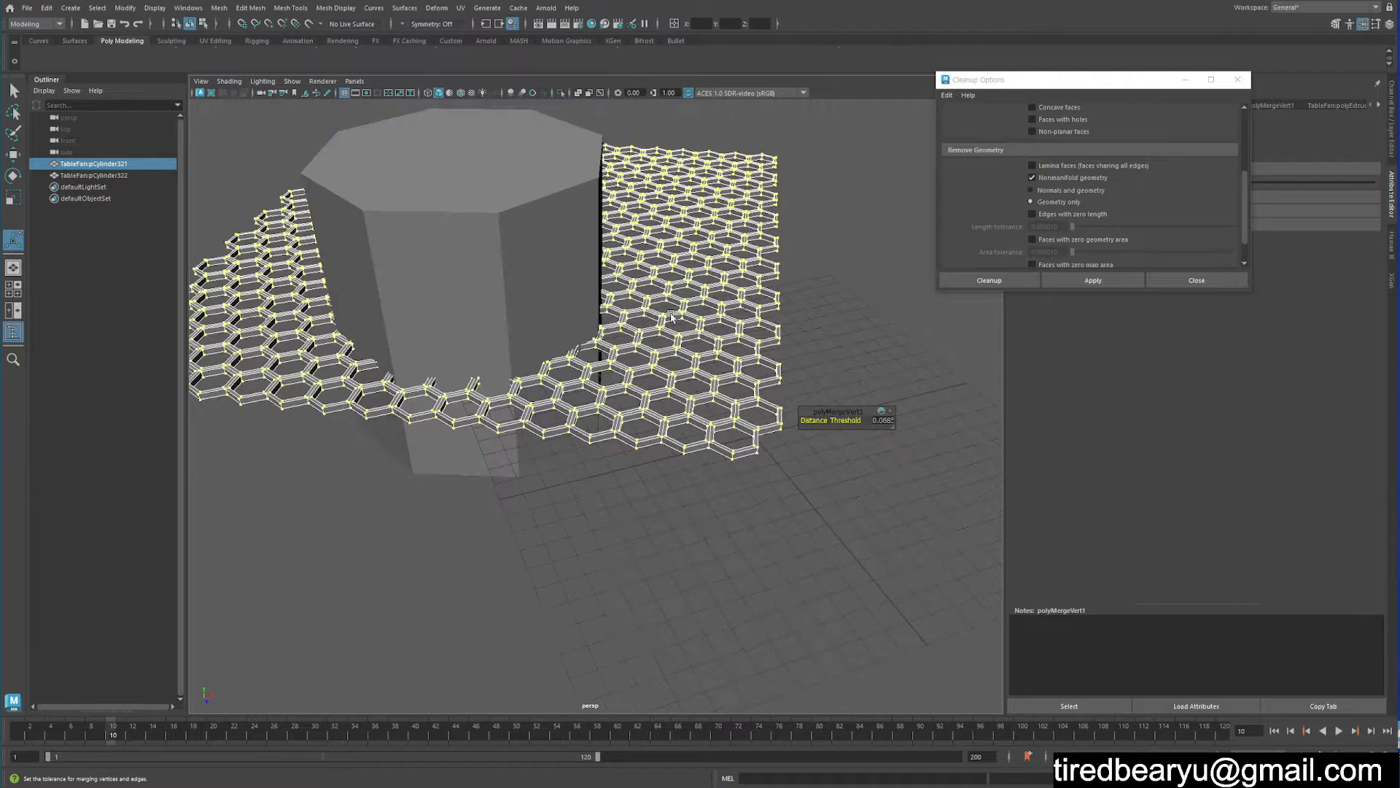
{"action": "key", "text": "q"}
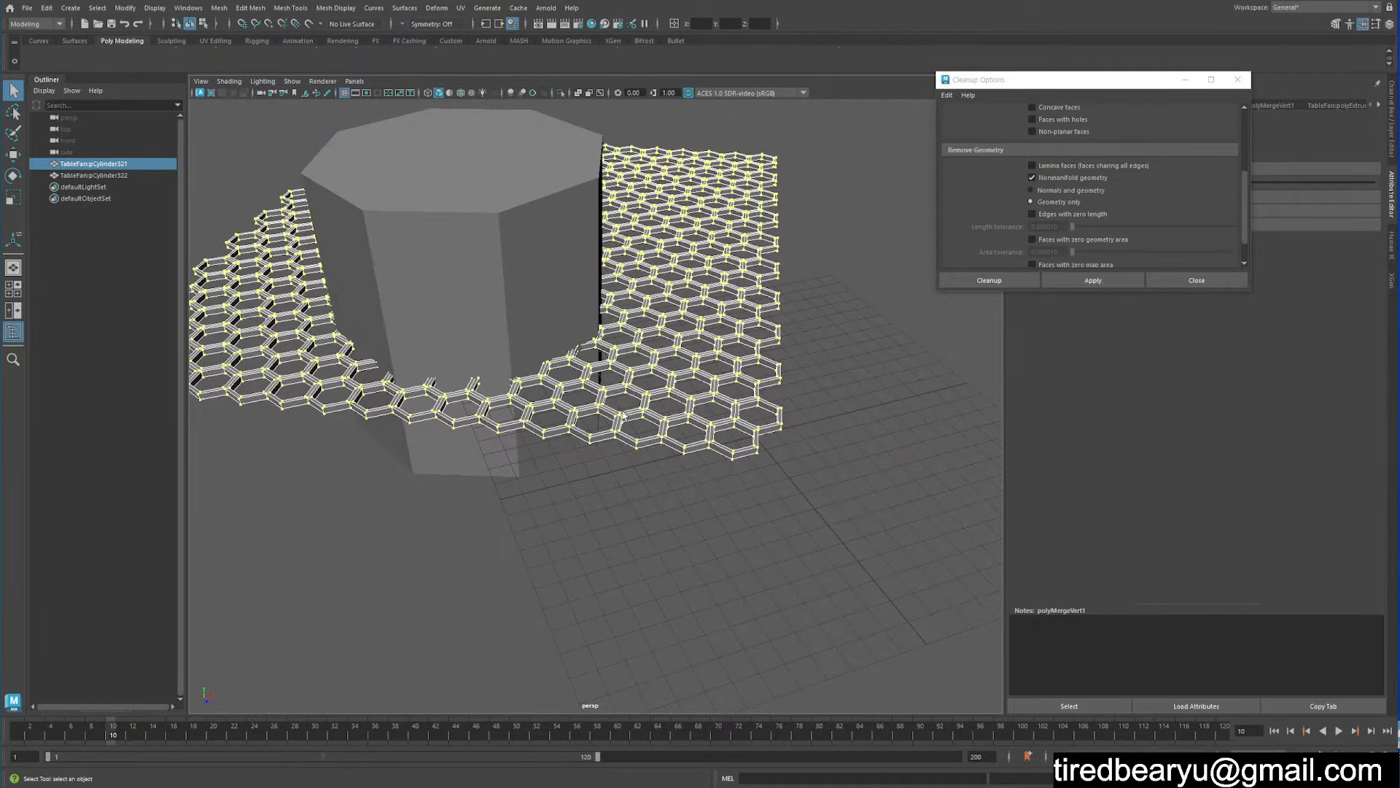
{"action": "key", "text": "F8"}
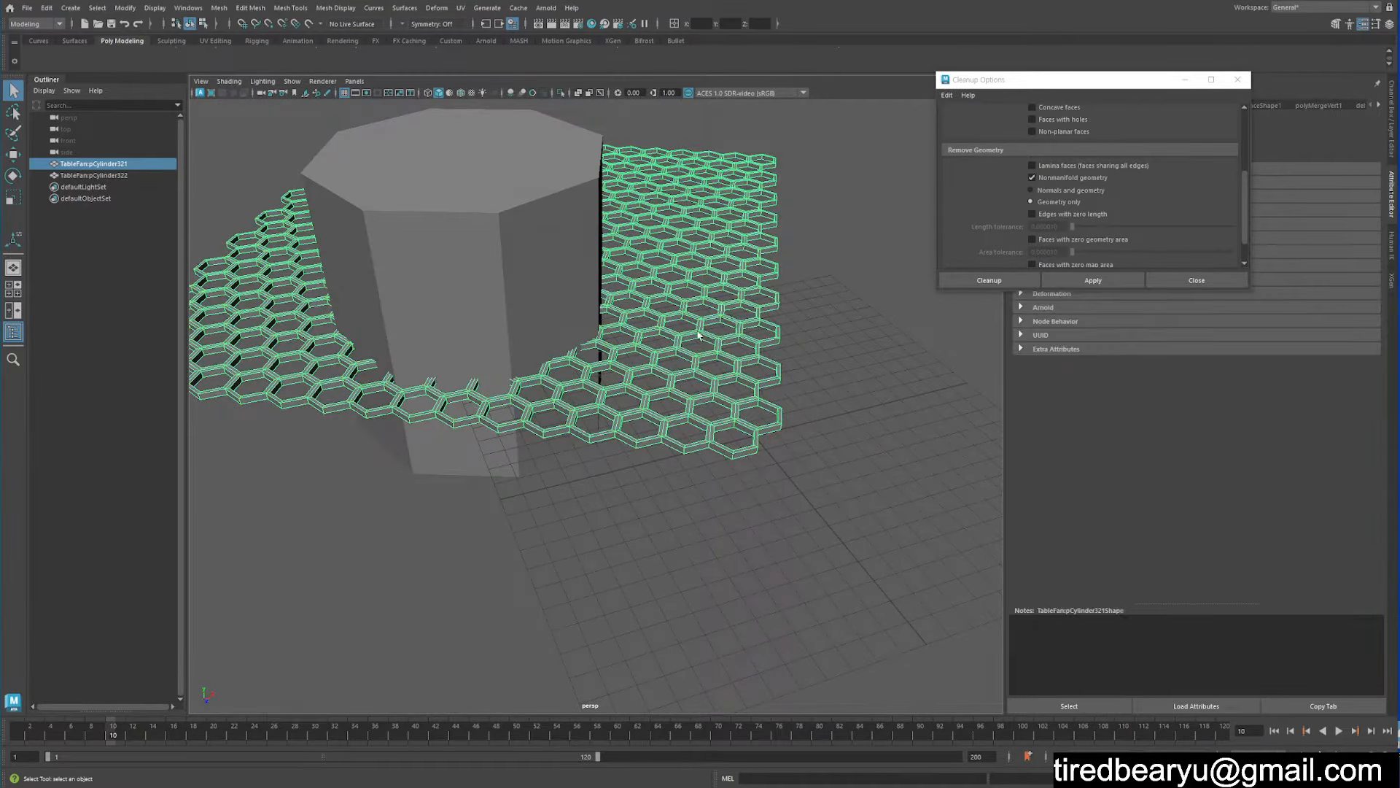
- Fill the open holes along the grid's outer sides with Fill Hole and check the deselected mesh
{"action": "left_click_drag", "start_coordinate": [757, 332], "coordinate": [660, 310], "text": "alt"}
{"action": "scroll", "coordinate": [773, 423], "scroll_direction": "up", "scroll_amount": 4}
{"action": "left_click_drag", "start_coordinate": [810, 459], "coordinate": [645, 340], "text": "alt"}
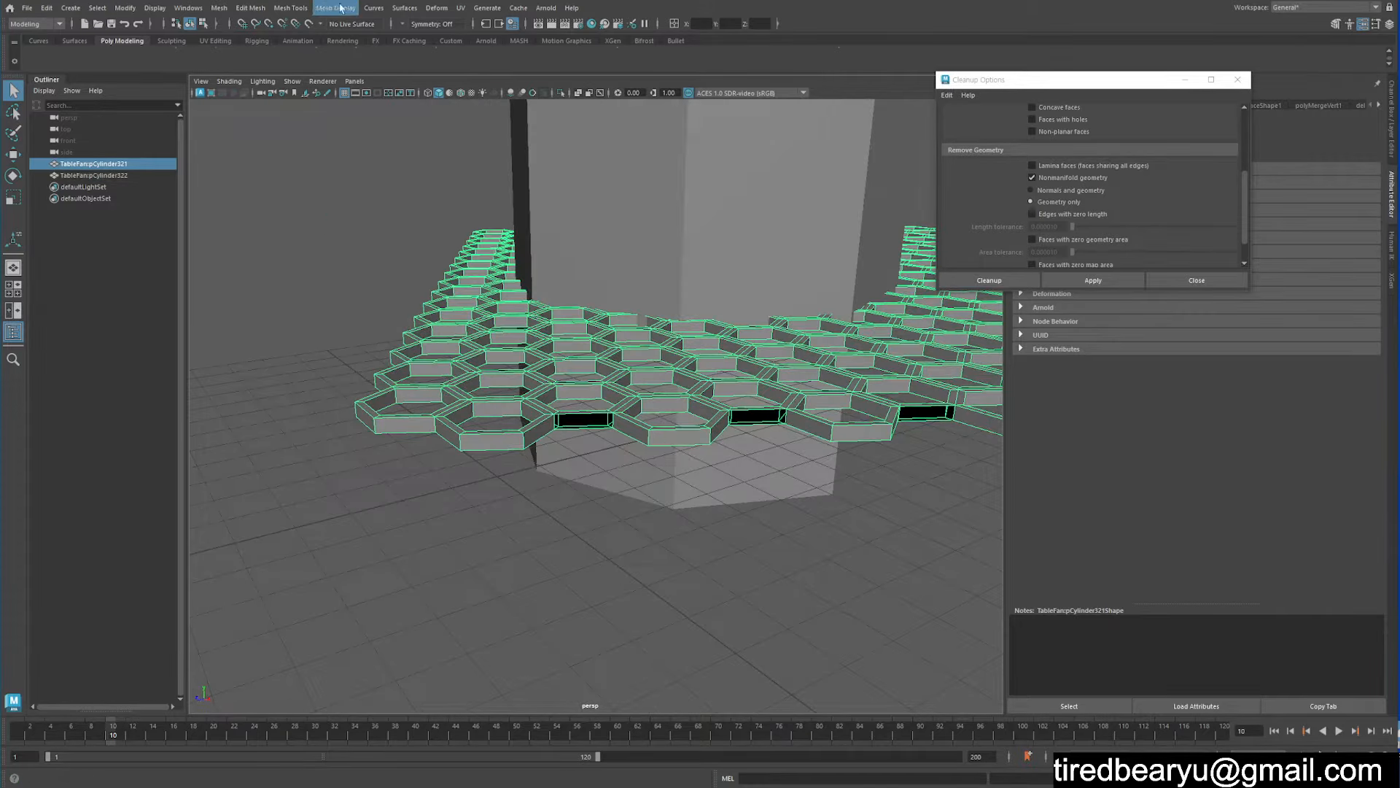
{"action": "left_click", "coordinate": [218, 10]}
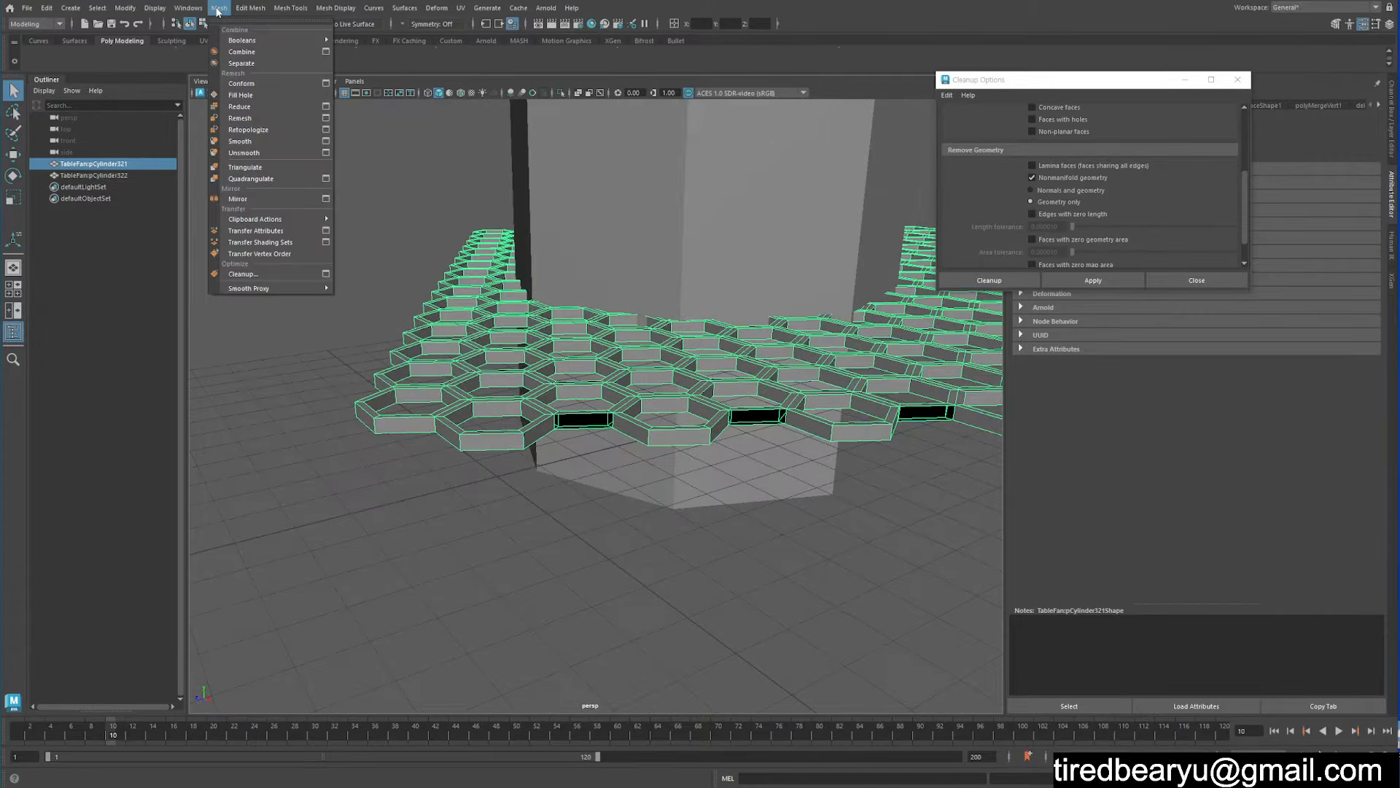
{"action": "left_click", "coordinate": [241, 95]}
{"action": "left_click_drag", "start_coordinate": [664, 433], "coordinate": [583, 373], "text": "alt"}
{"action": "right_click_drag", "start_coordinate": [583, 373], "coordinate": [625, 359]}
{"action": "left_click", "coordinate": [611, 254]}
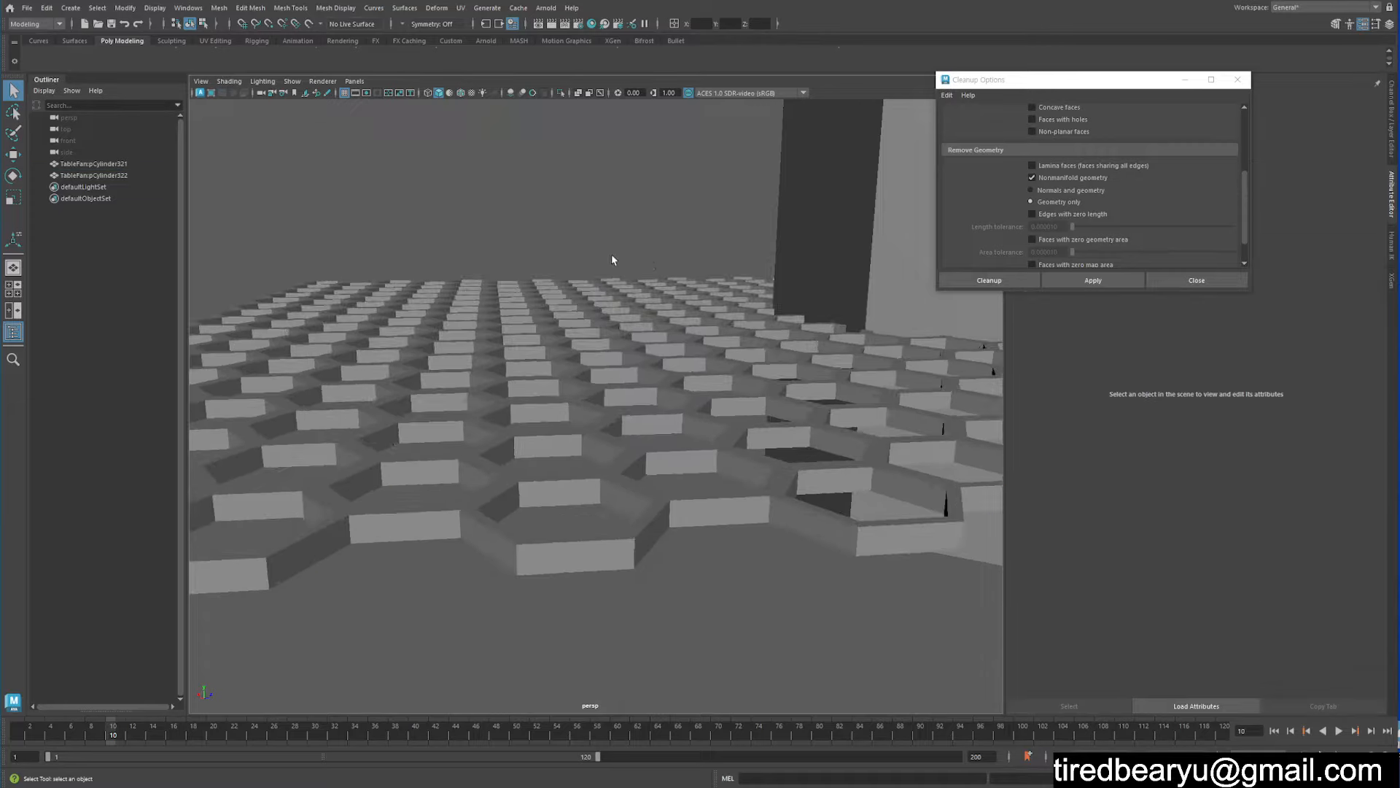
- Reselect the hexagonal grid, show its channel values, and delete its construction history
{"action": "scroll", "coordinate": [554, 271], "scroll_direction": "down", "scroll_amount": 8}
{"action": "left_click_drag", "start_coordinate": [513, 287], "coordinate": [544, 415], "text": "alt"}
{"action": "left_click", "coordinate": [596, 433]}
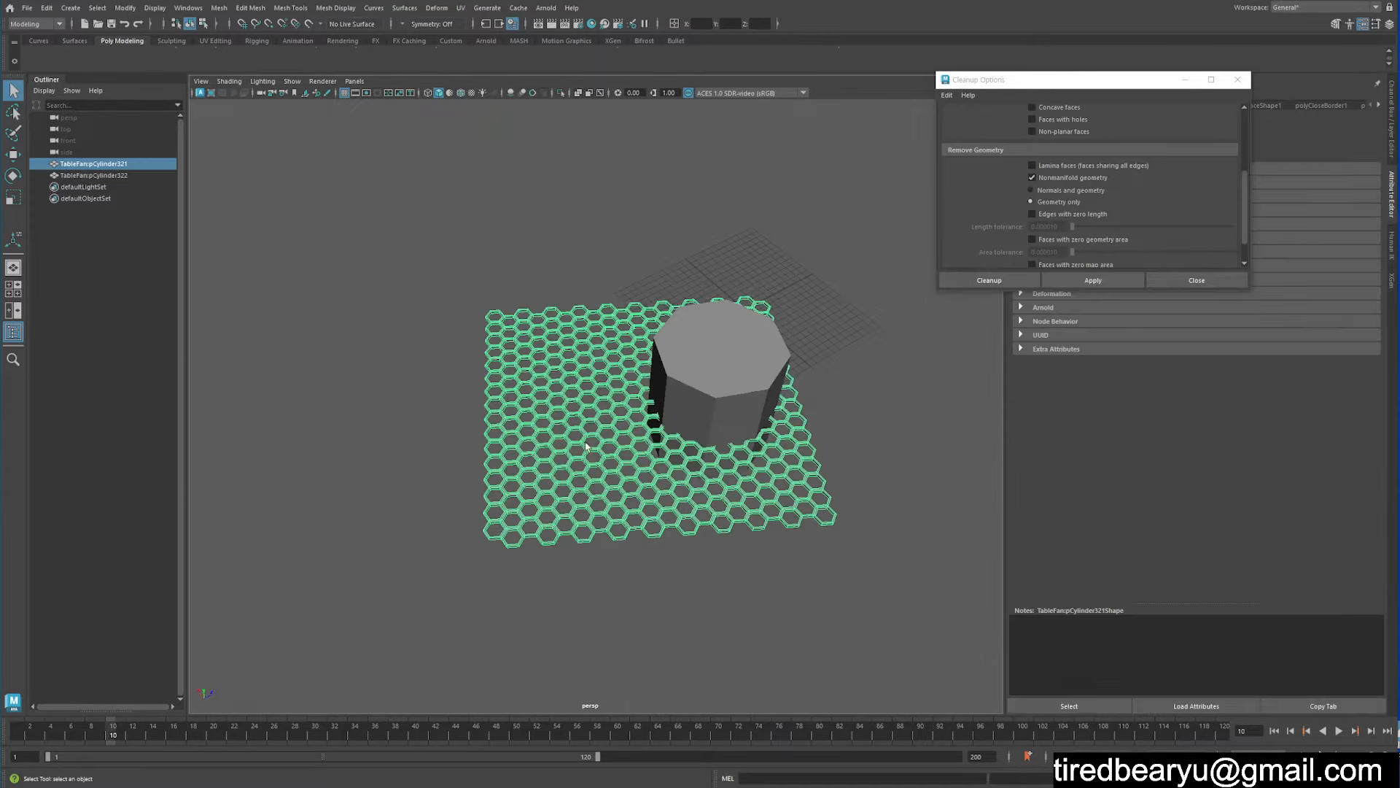
{"action": "left_click", "coordinate": [1385, 93]}
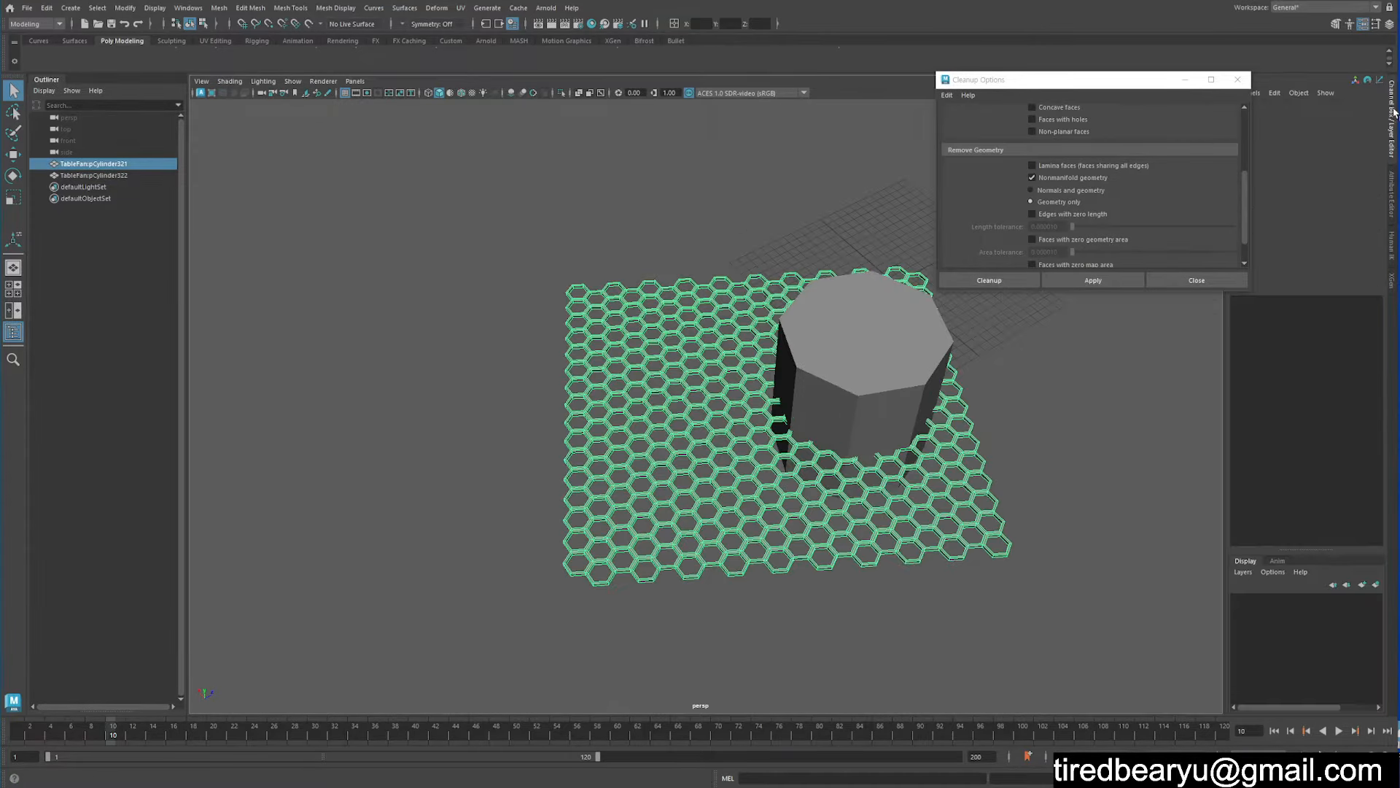
{"action": "key", "text": "alt+shift+d"}
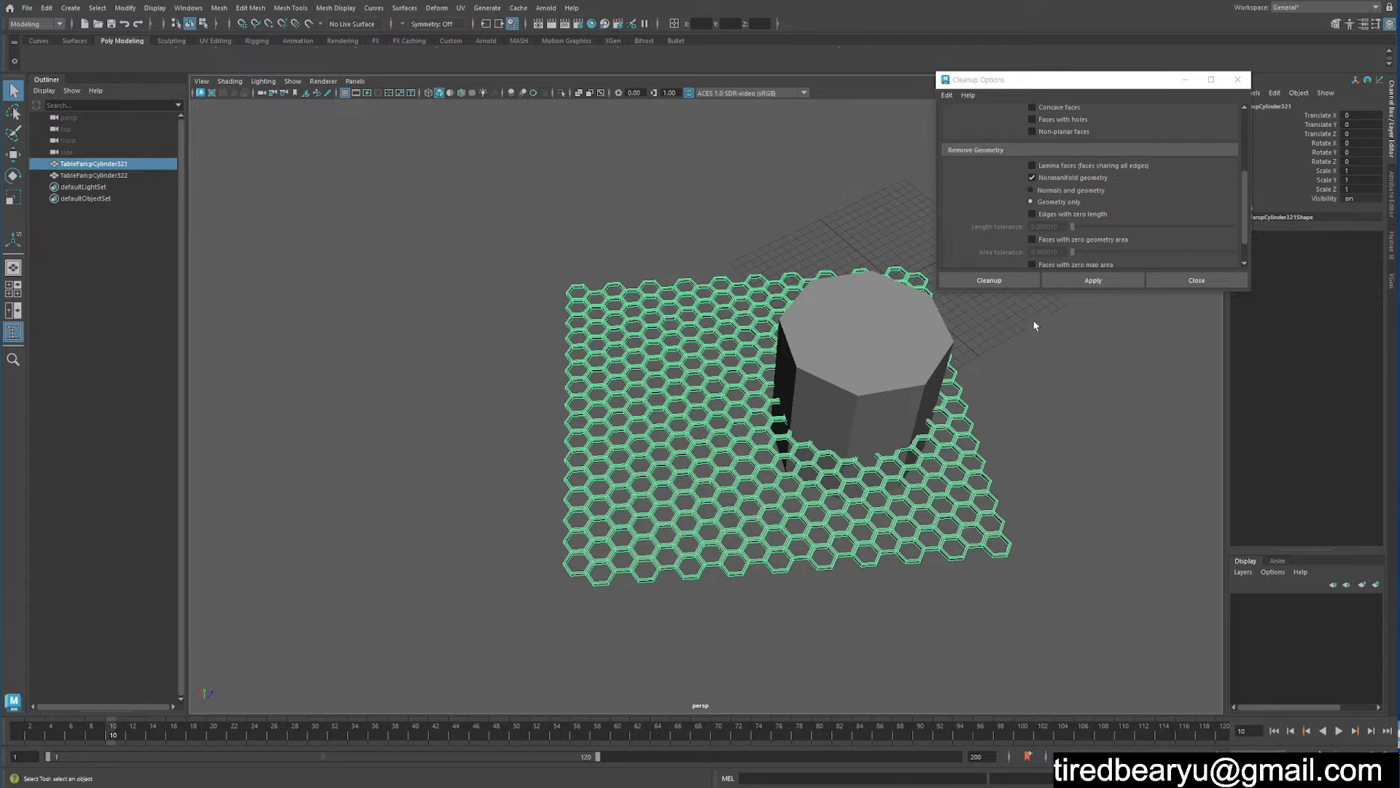
{"action": "left_click", "coordinate": [62, 16]}
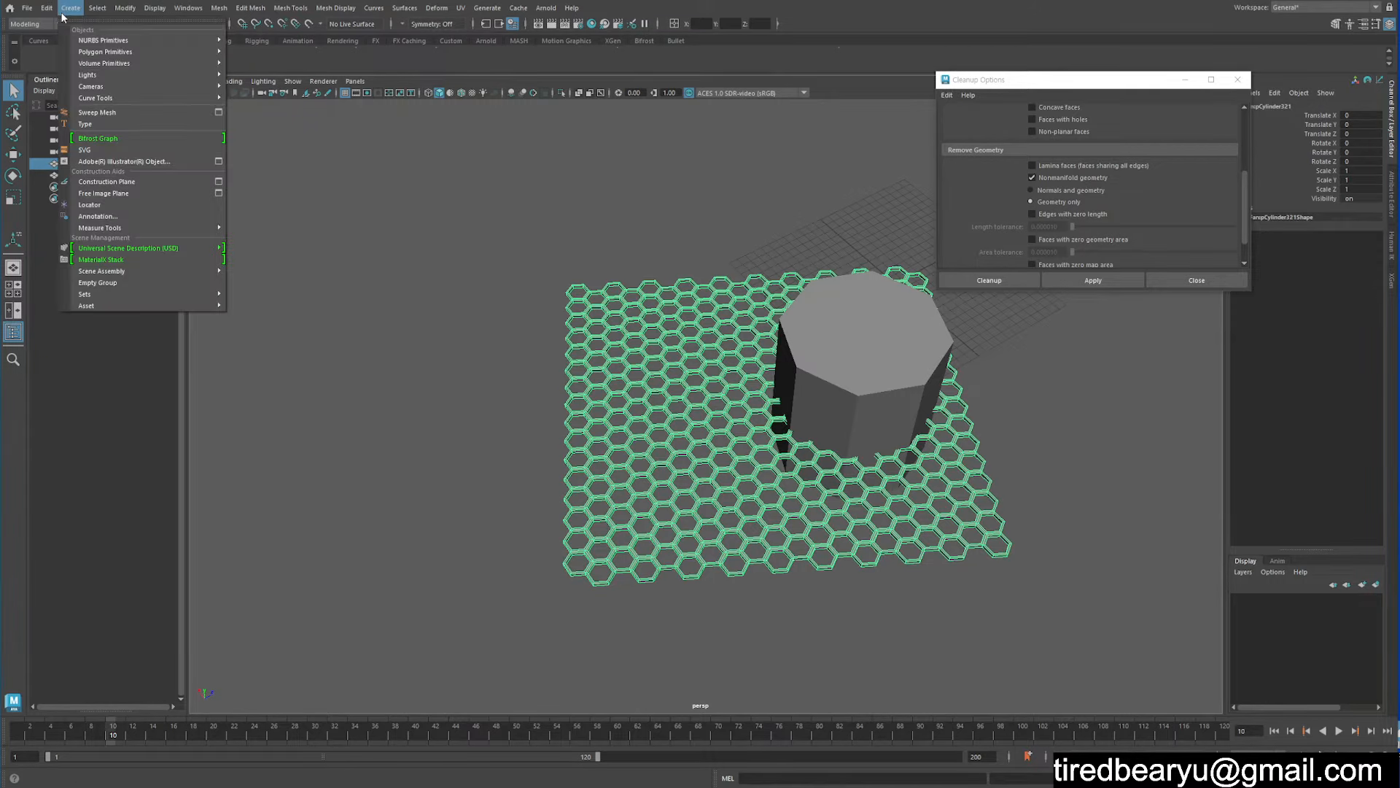
{"action": "mouse_move", "coordinate": [37, 16]}
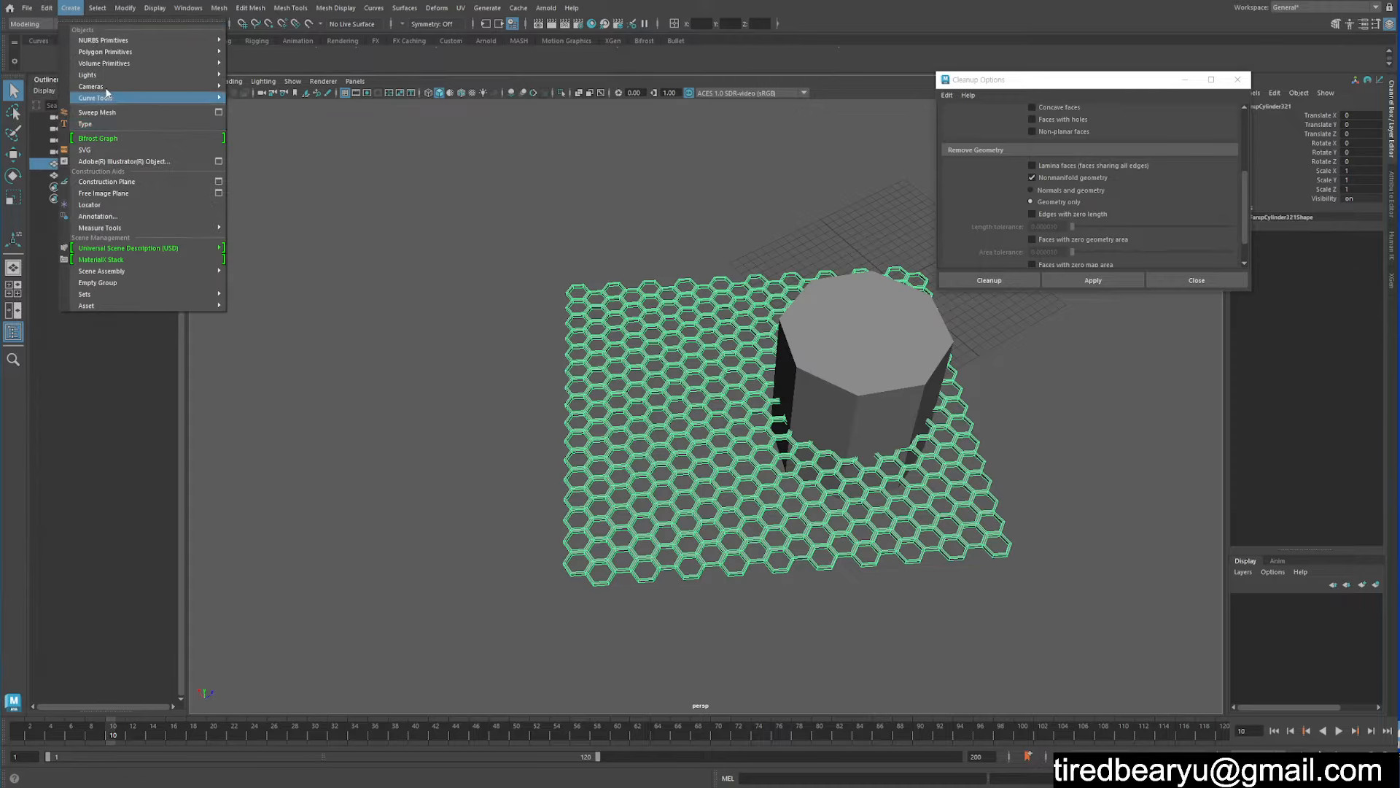
{"action": "mouse_move", "coordinate": [101, 147]}
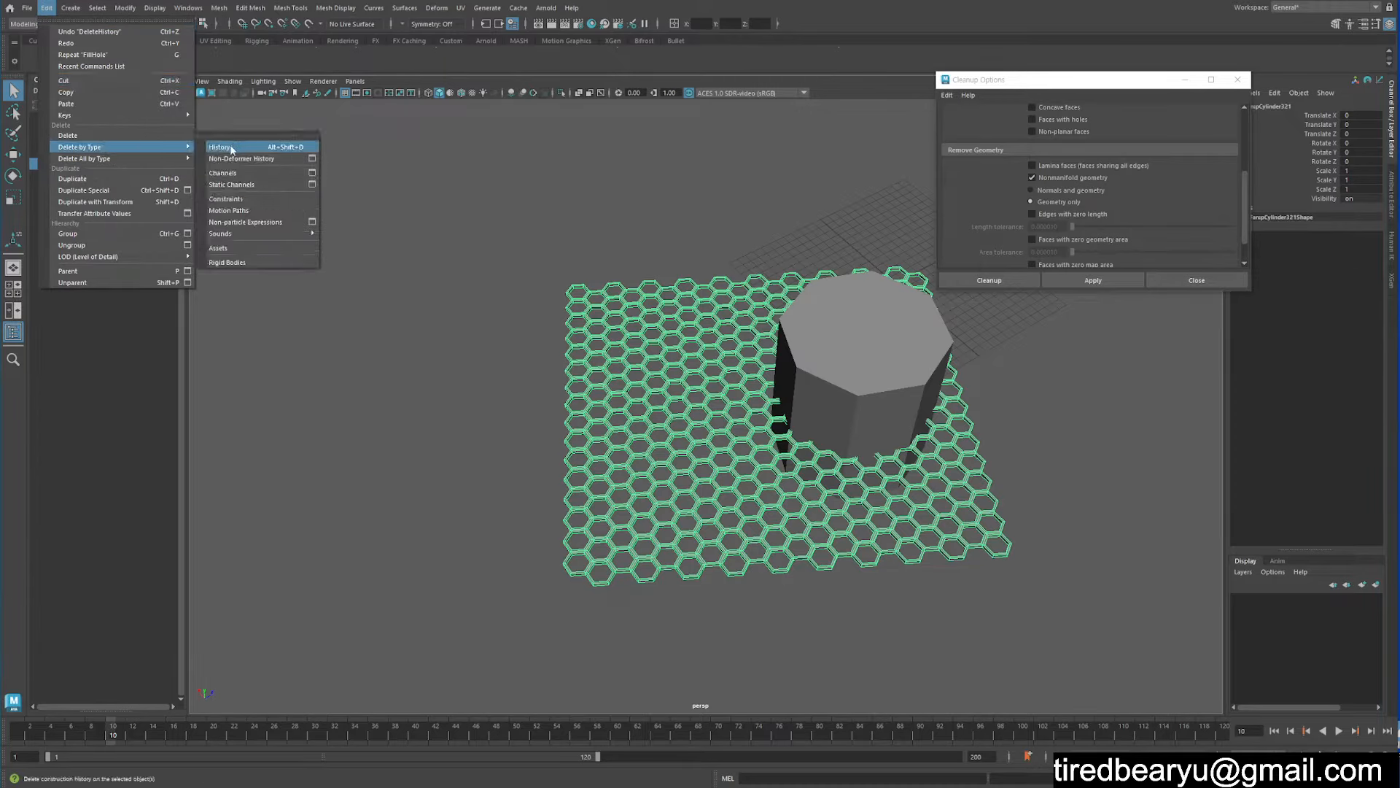
- Select the octagonal cylinder and switch to the top view, showing it together with the grid
{"action": "middle_click_drag", "start_coordinate": [845, 359], "coordinate": [731, 303], "text": "alt"}
{"action": "left_click", "coordinate": [788, 315]}
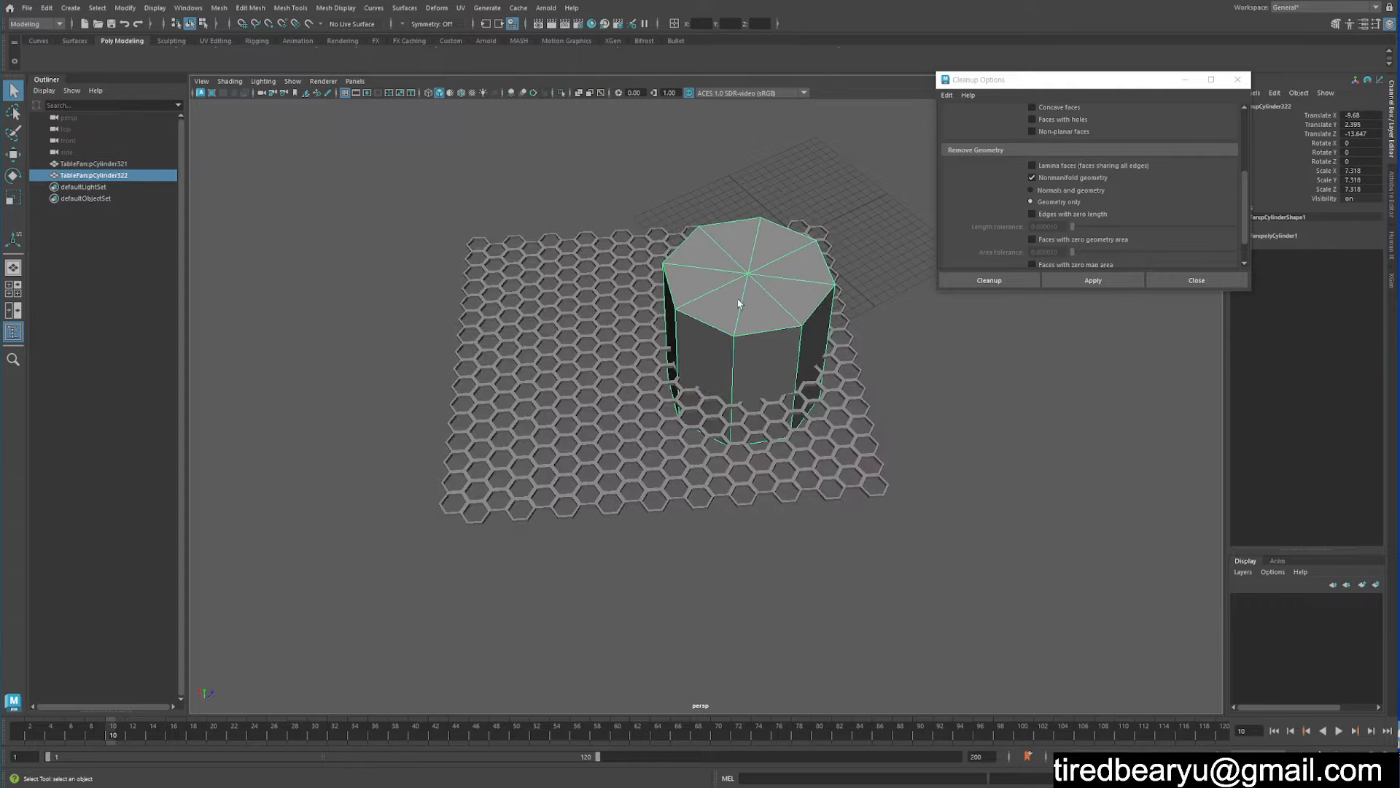
{"action": "key", "text": "space"}
{"action": "key", "text": "space"}
{"action": "scroll", "coordinate": [417, 189], "scroll_direction": "down", "scroll_amount": 5}
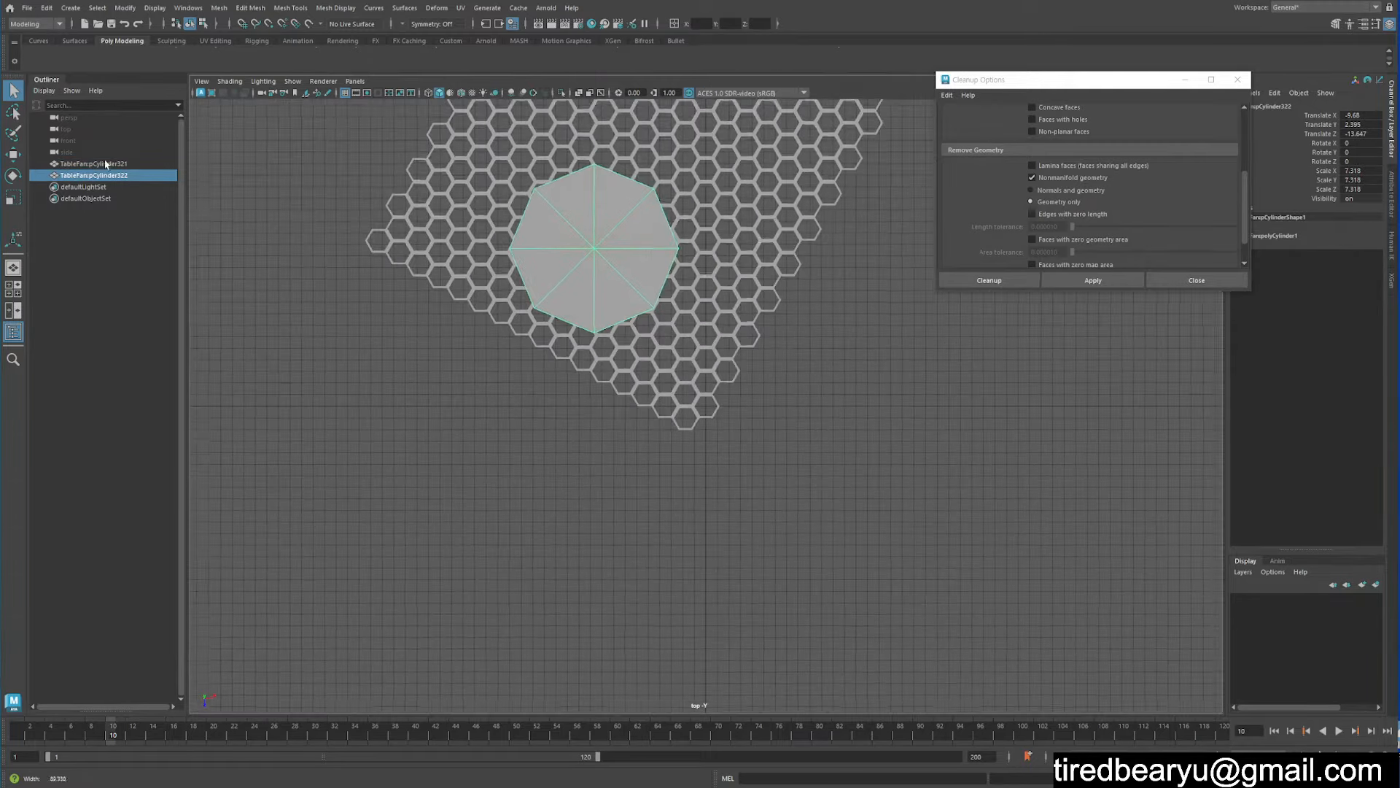
- Scale the octagonal cylinder uniformly to about 15.28 and move it over the centre of the hexagonal grid
{"action": "key", "text": "r"}
{"action": "left_click_drag", "start_coordinate": [615, 277], "coordinate": [707, 268]}
{"action": "key", "text": "w"}
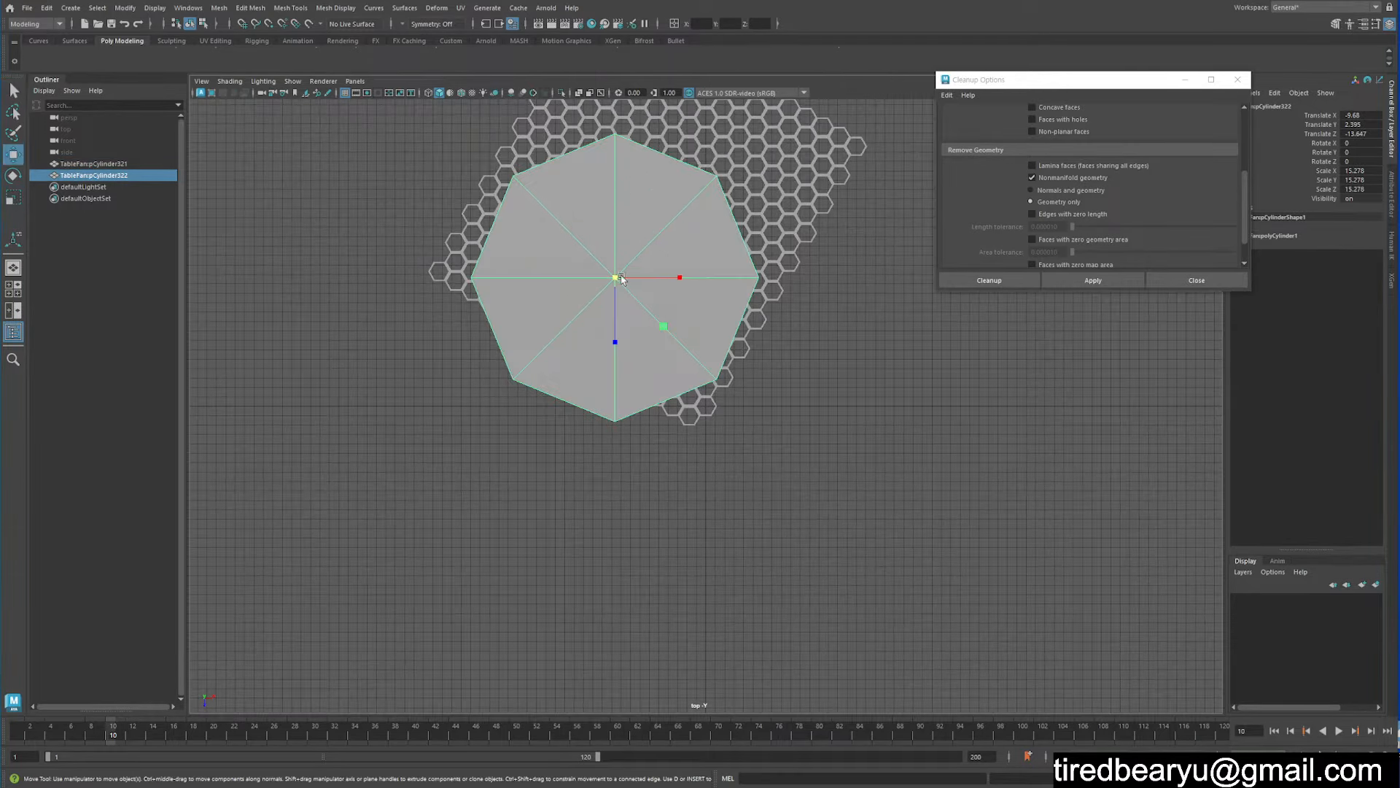
{"action": "left_click_drag", "start_coordinate": [616, 278], "coordinate": [654, 210]}
{"action": "middle_click_drag", "start_coordinate": [684, 232], "coordinate": [641, 354], "text": "alt"}
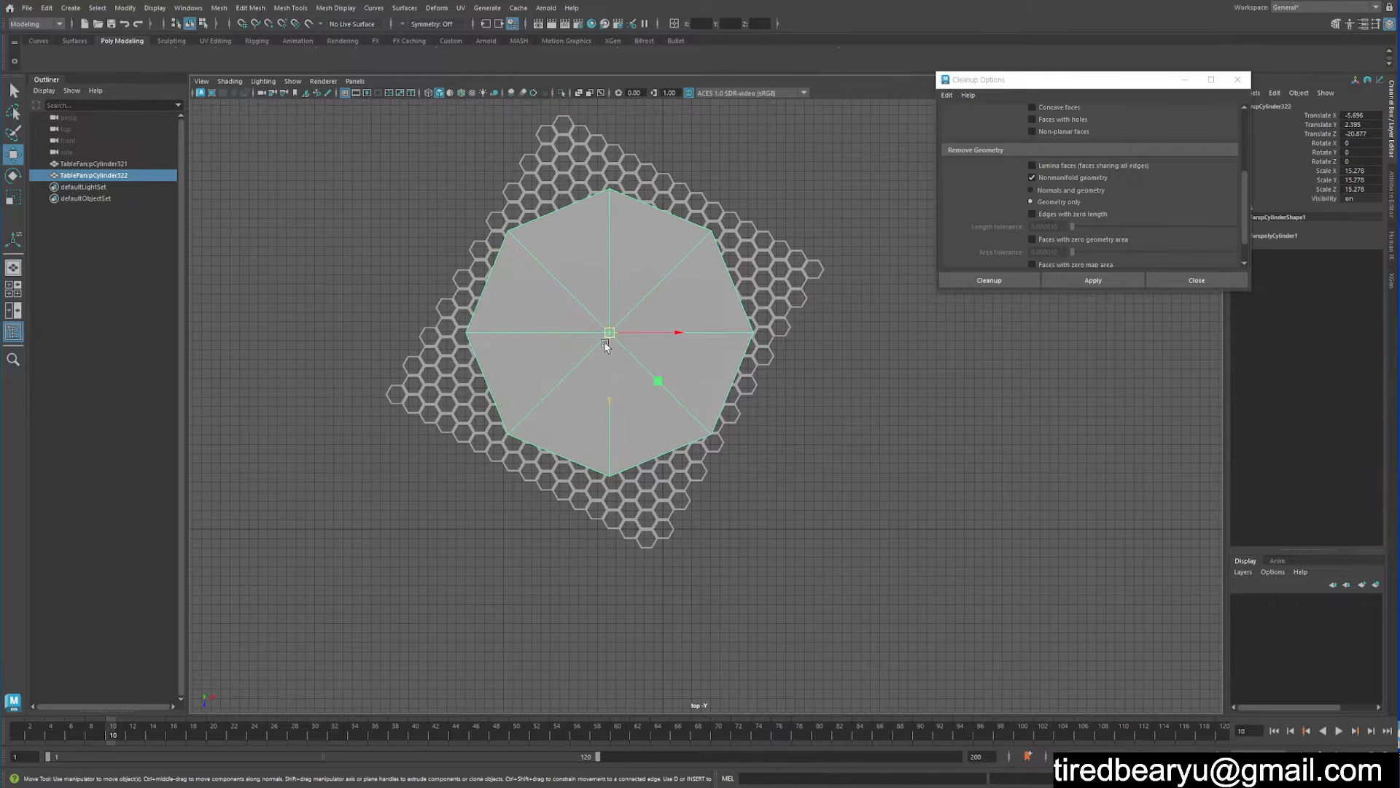
- Set the cylinder's Subdivisions Axis to 50 and nudge the round cylinder slightly to centre it on the grid
{"action": "left_click", "coordinate": [1291, 236]}
{"action": "left_click", "coordinate": [1311, 272]}
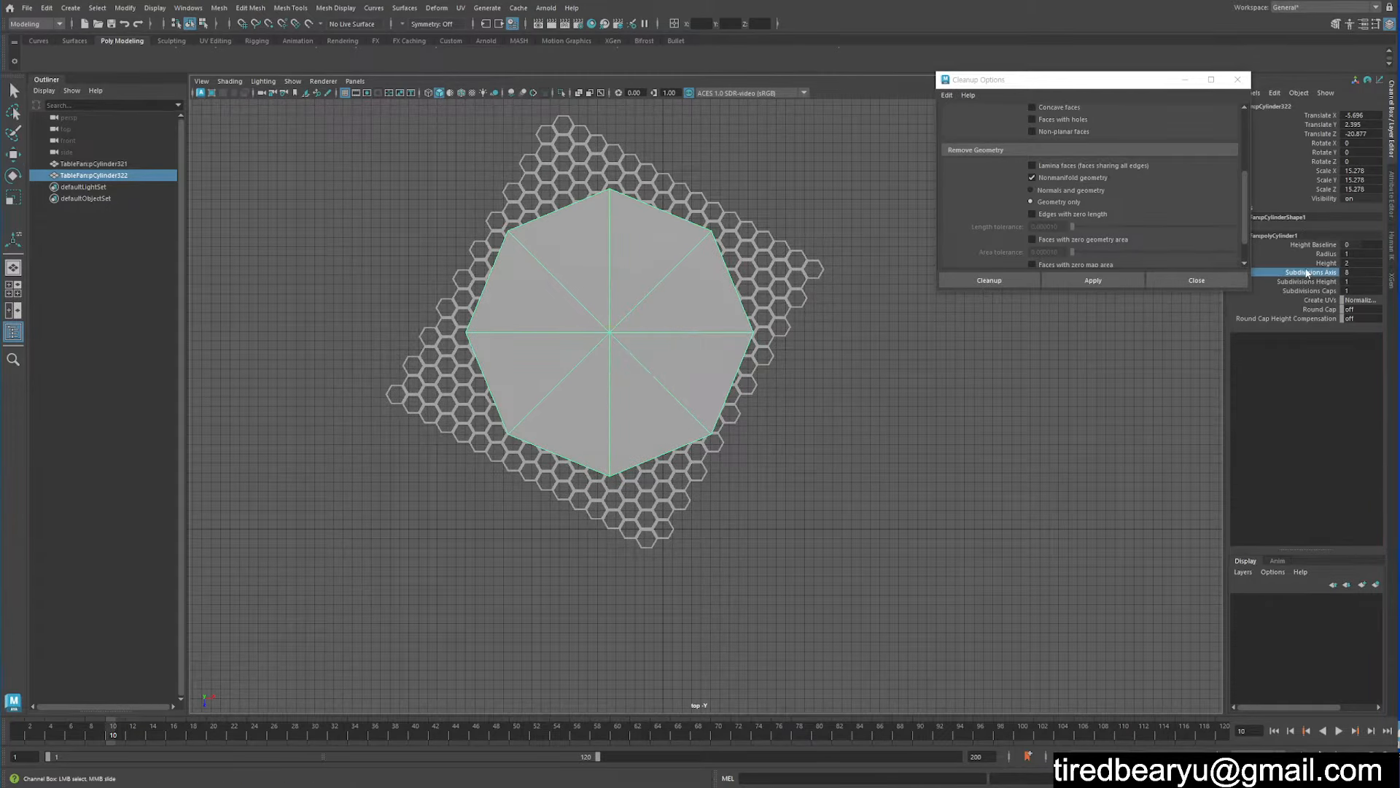
{"action": "middle_click_drag", "start_coordinate": [629, 382], "coordinate": [974, 384]}
{"action": "left_click", "coordinate": [712, 366], "text": "alt"}
{"action": "key", "text": "w"}
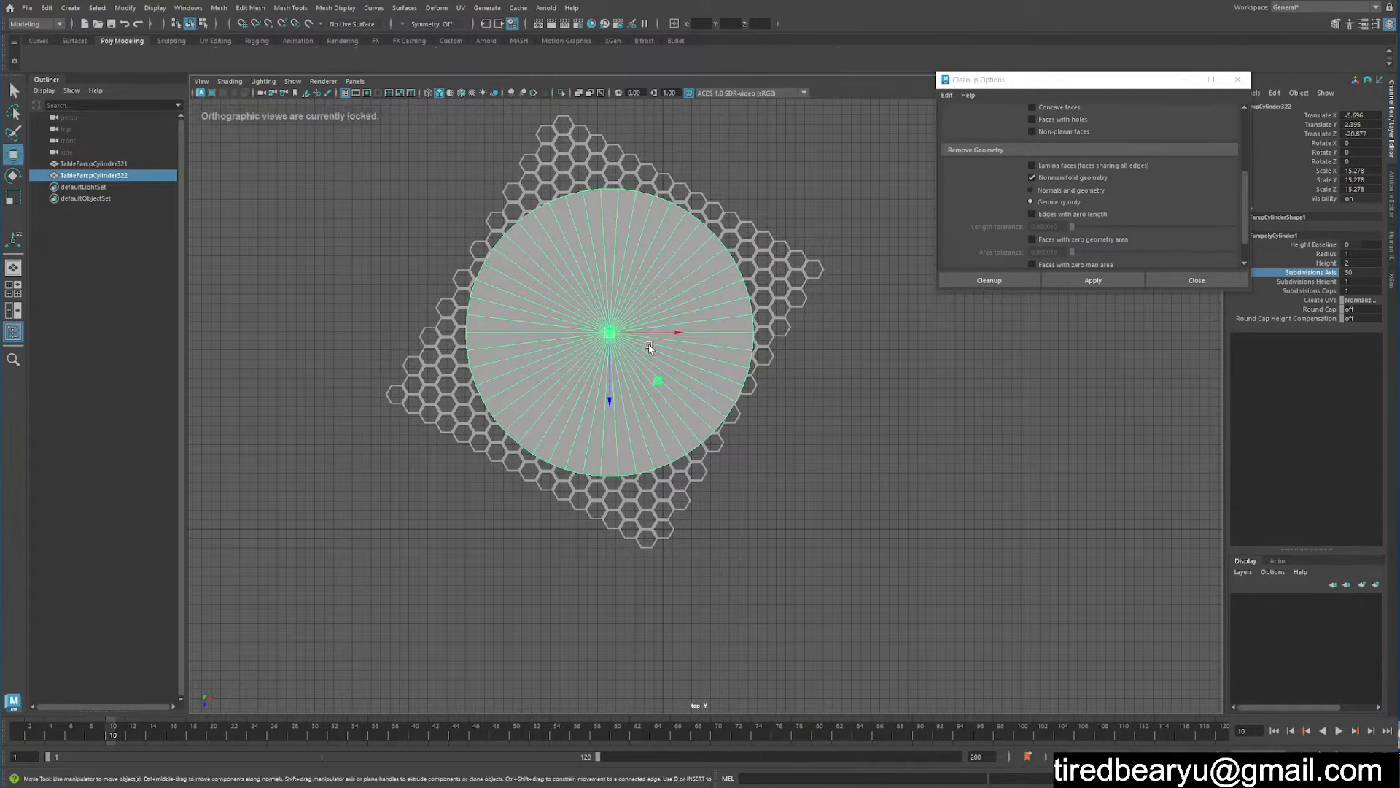
{"action": "middle_click_drag", "start_coordinate": [656, 349], "coordinate": [658, 344]}
- Select the hexagonal grid and the cylinder together and apply a Boolean Intersection in the perspective view
{"action": "left_click", "coordinate": [922, 351]}
{"action": "left_click_drag", "start_coordinate": [860, 268], "coordinate": [774, 324]}
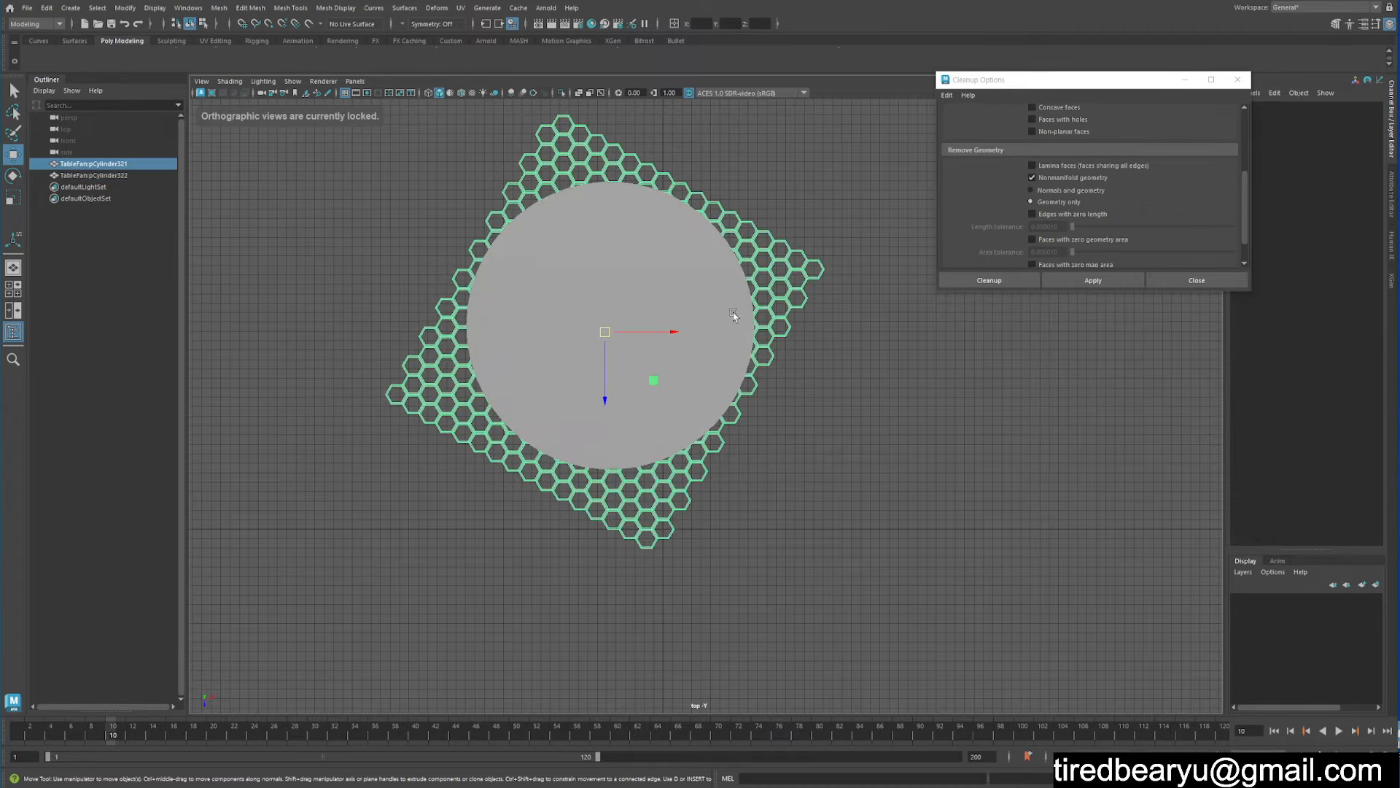
{"action": "left_click", "coordinate": [650, 310]}
{"action": "left_click_drag", "start_coordinate": [852, 303], "coordinate": [738, 272], "text": "shift"}
{"action": "key", "text": "space"}
{"action": "key", "text": "space"}
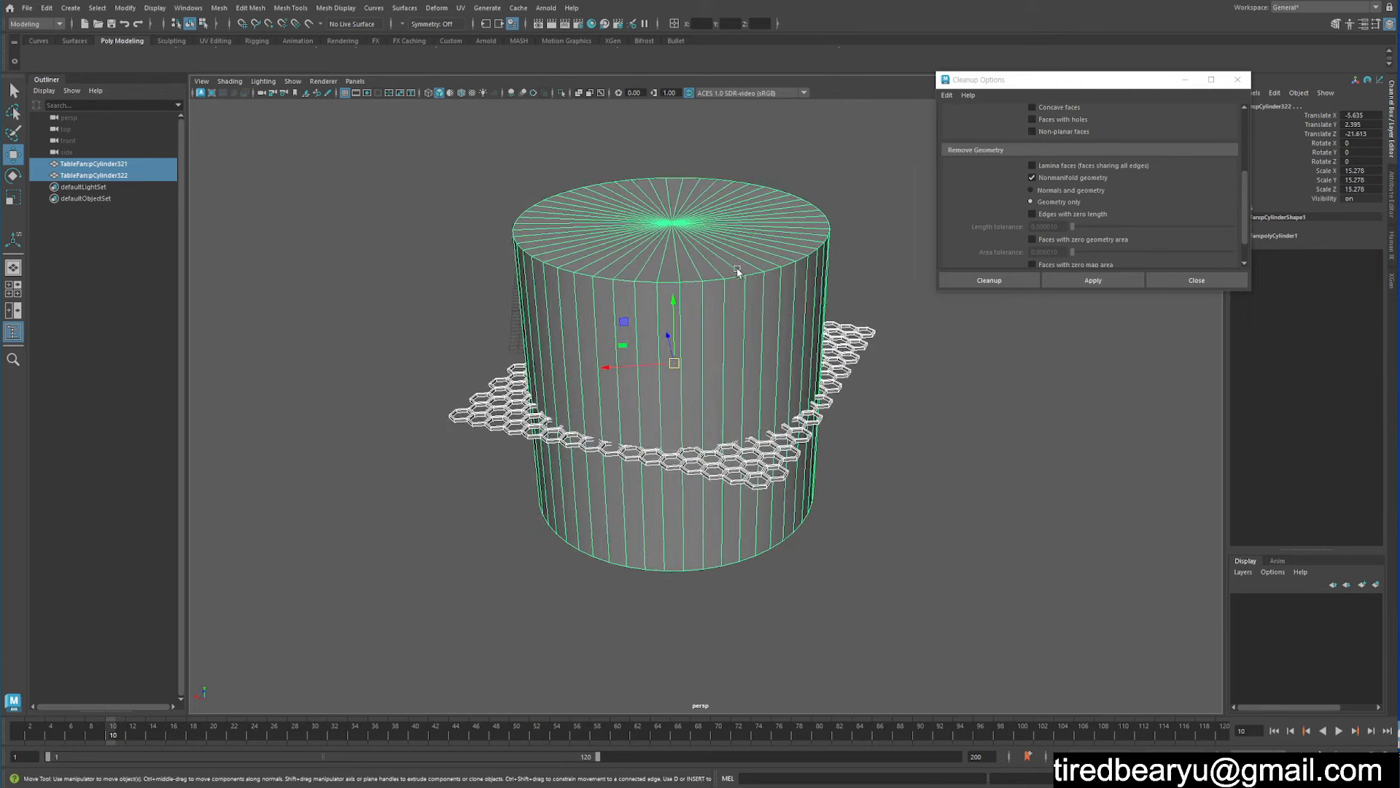
{"action": "left_click", "coordinate": [217, 8]}
{"action": "mouse_move", "coordinate": [238, 44]}
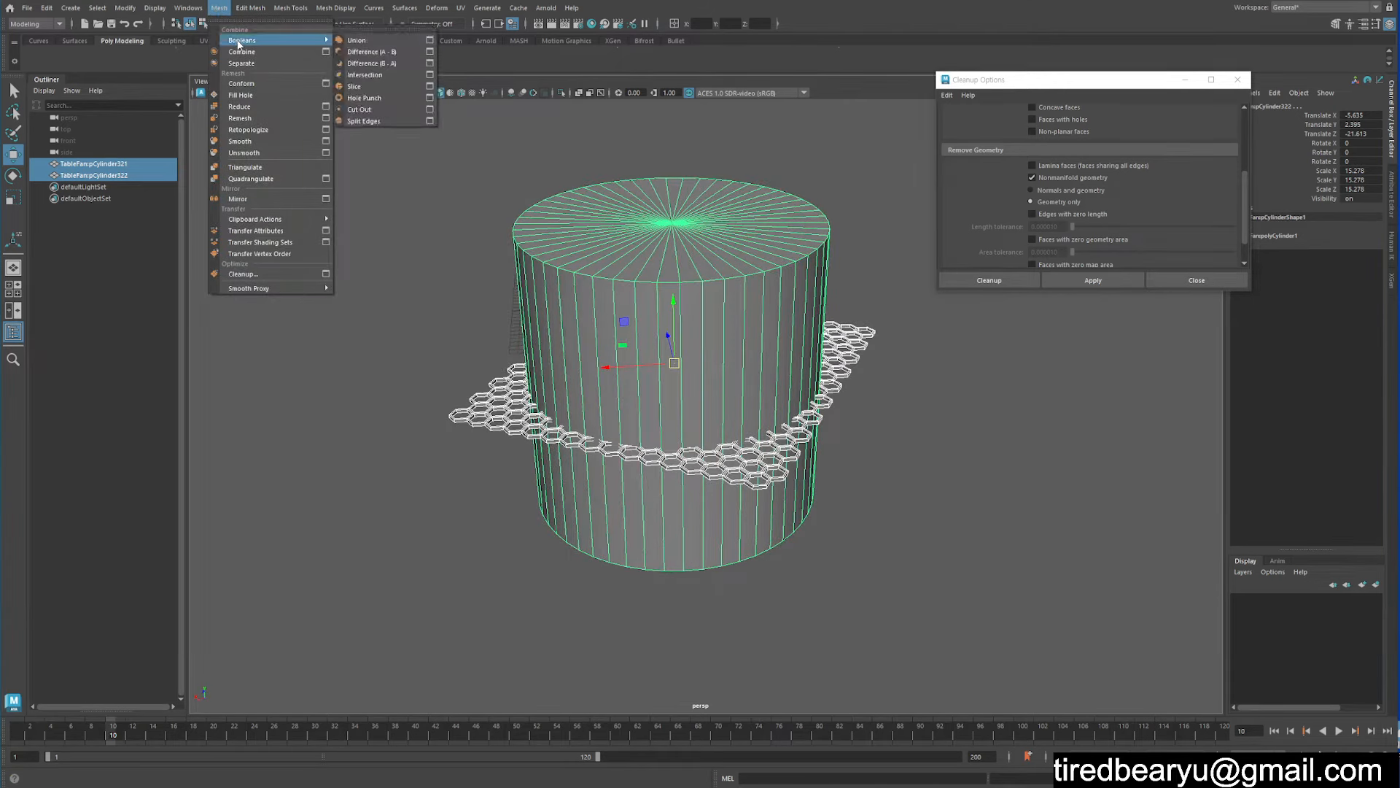
{"action": "left_click", "coordinate": [372, 75]}
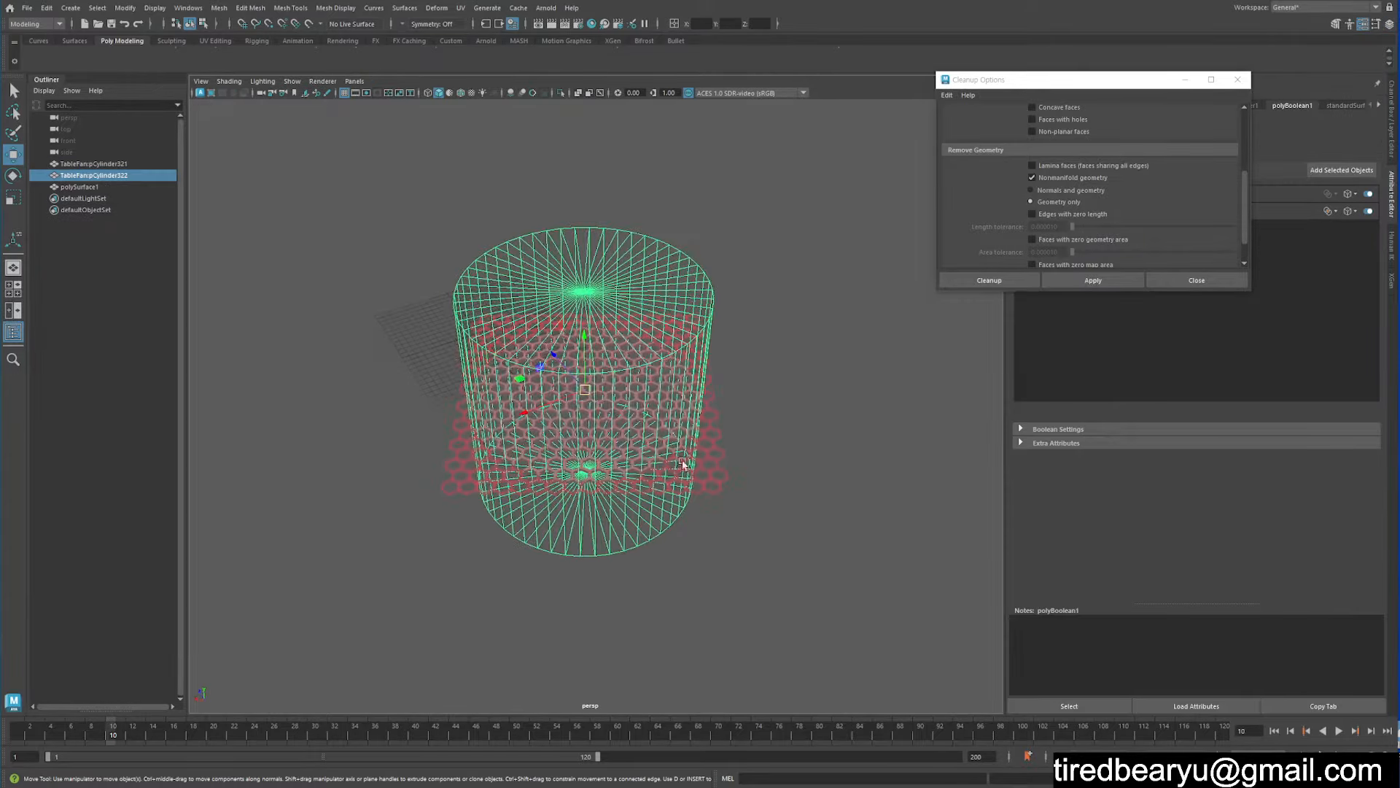
- Examine the shaded intersection result from several angles, including its round outline and the cylinder operand
{"action": "right_click_drag", "start_coordinate": [682, 464], "coordinate": [794, 462], "text": "alt"}
{"action": "key", "text": "5"}
{"action": "left_click_drag", "start_coordinate": [746, 494], "coordinate": [807, 468], "text": "alt"}
{"action": "left_click", "coordinate": [865, 556]}
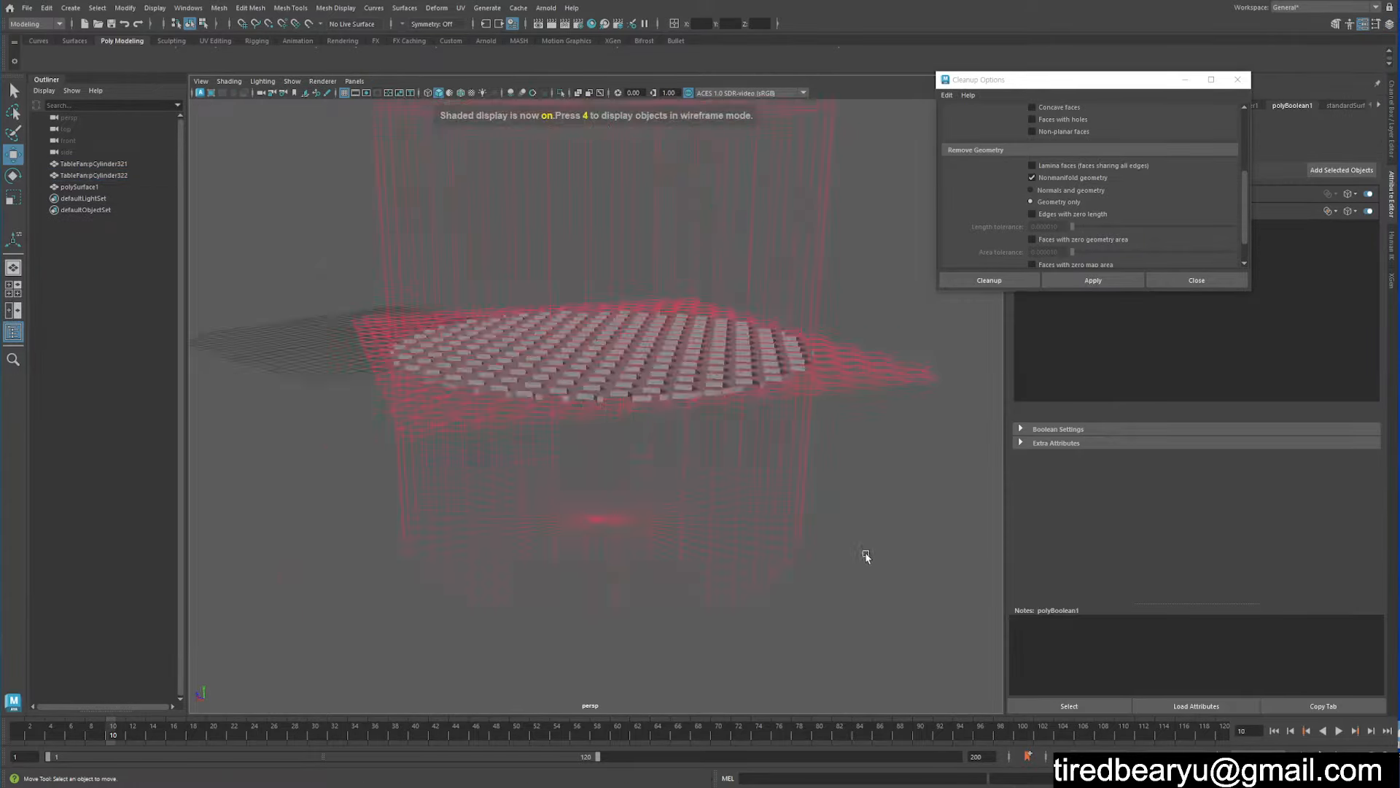
{"action": "mouse_move", "coordinate": [865, 557]}
{"action": "left_mouse_down", "text": "alt"}
{"action": "mouse_move", "coordinate": [872, 571]}
{"action": "mouse_move", "coordinate": [866, 560]}
{"action": "left_mouse_up", "text": "alt"}
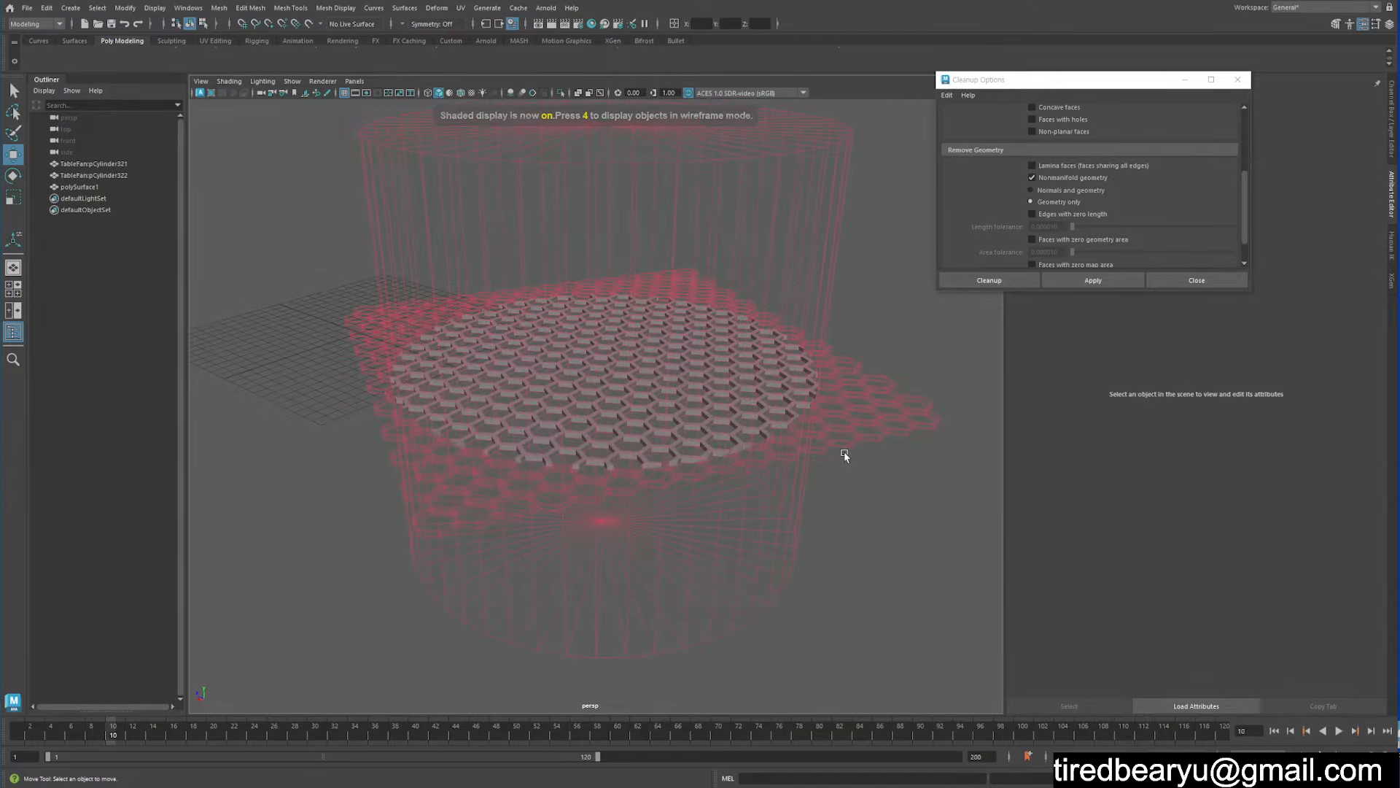
{"action": "left_click_drag", "start_coordinate": [845, 455], "coordinate": [838, 485], "text": "alt"}
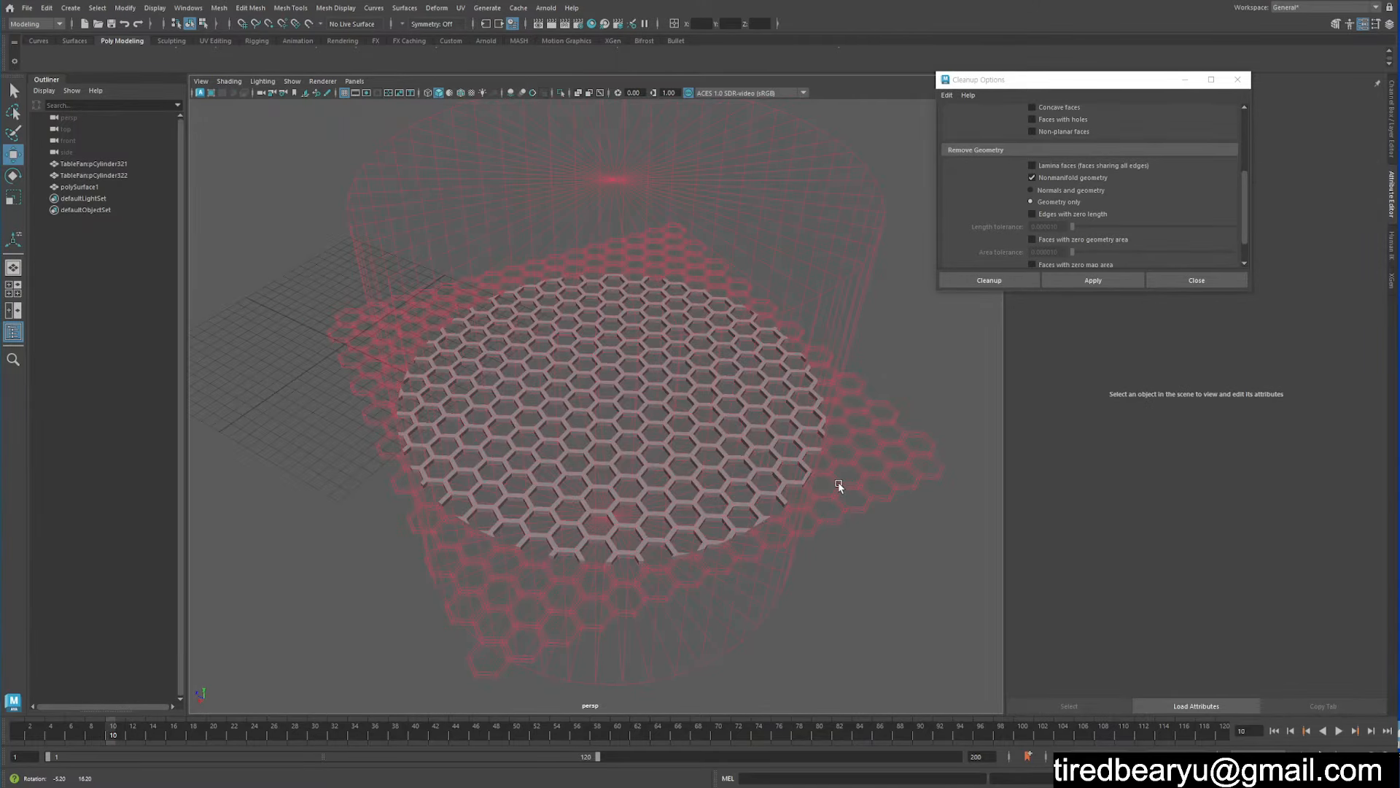
{"action": "left_click", "coordinate": [711, 457]}
{"action": "left_click_drag", "start_coordinate": [732, 469], "coordinate": [795, 476], "text": "alt"}
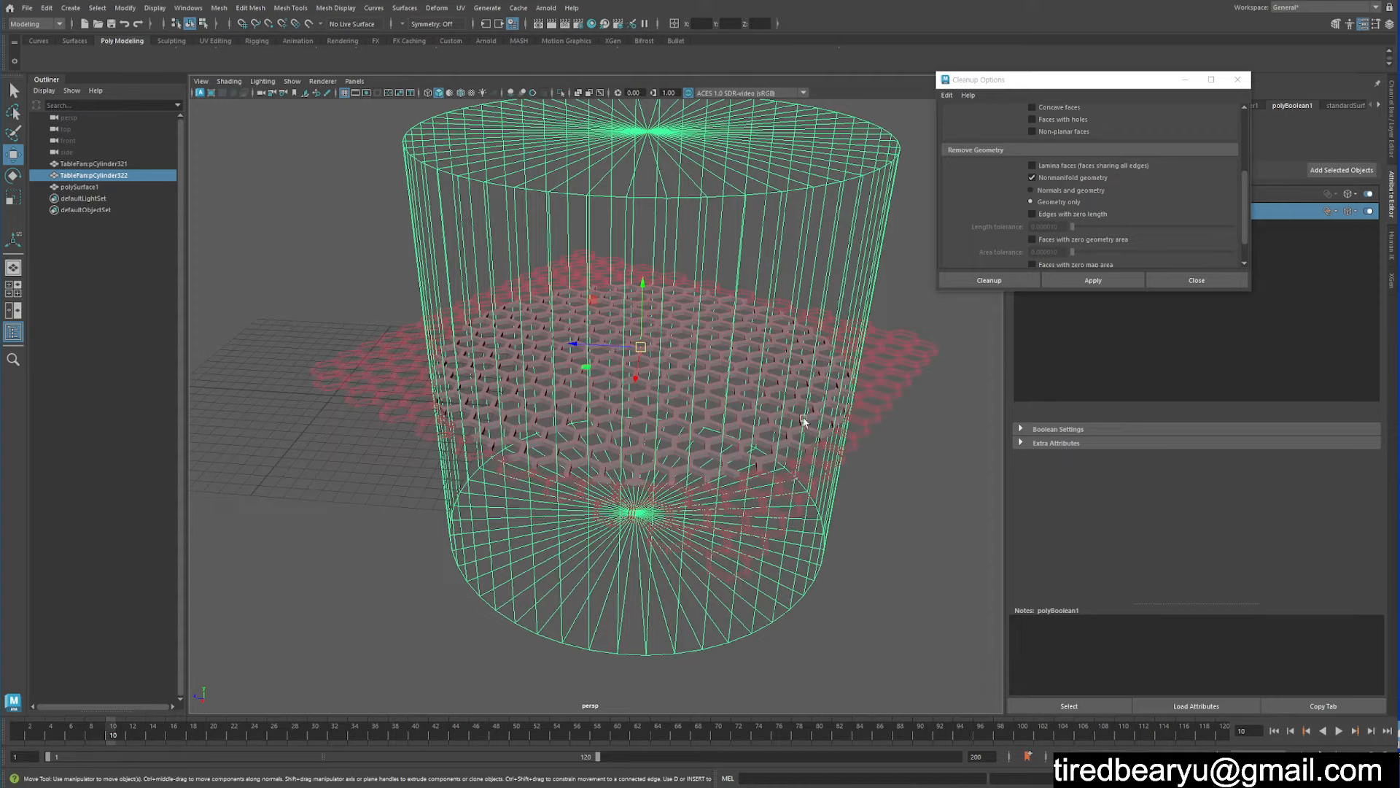
{"action": "left_click", "coordinate": [914, 506]}
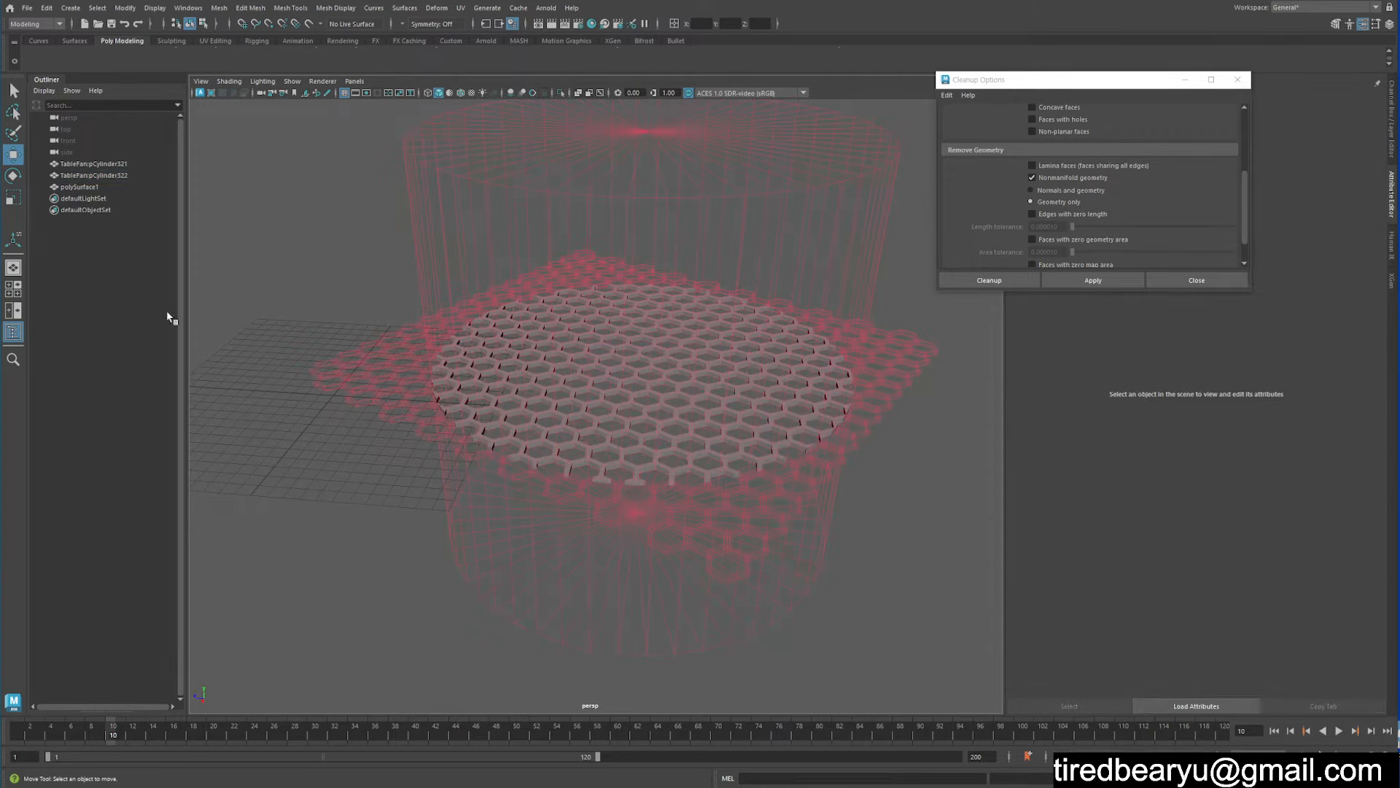
- Select polySurface1, the intersected round grid, and delete its construction history
{"action": "left_click", "coordinate": [81, 186]}
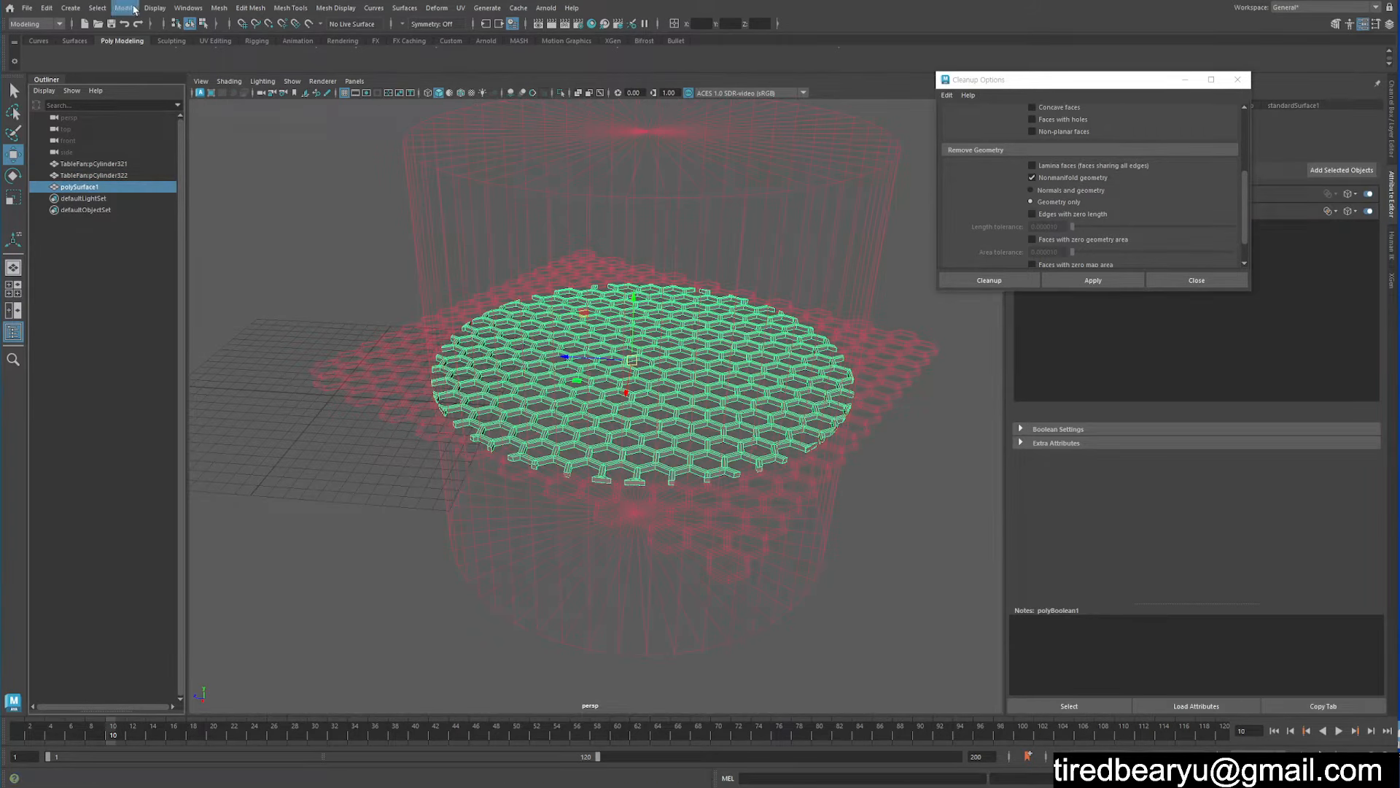
{"action": "left_click", "coordinate": [46, 8]}
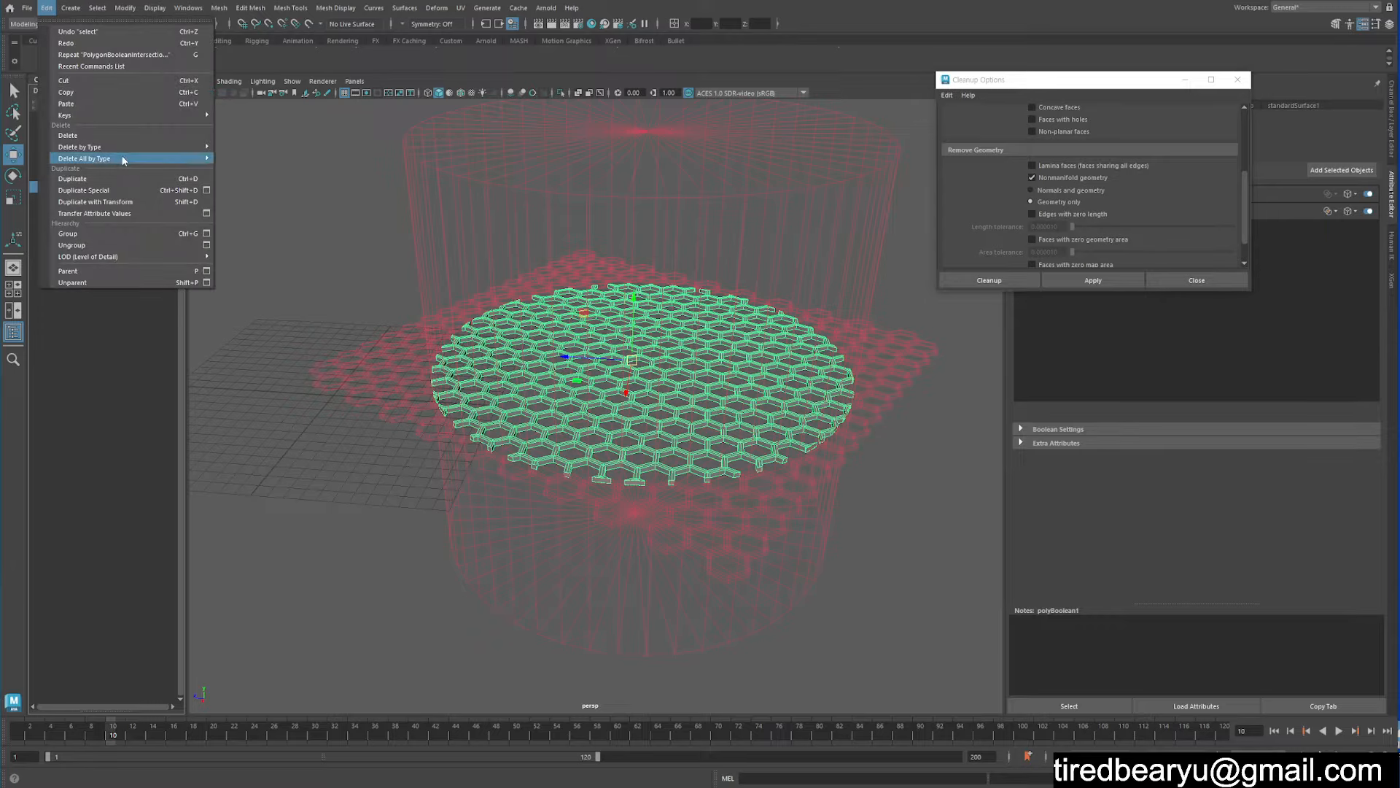
{"action": "mouse_move", "coordinate": [132, 147]}
{"action": "left_click", "coordinate": [312, 150]}
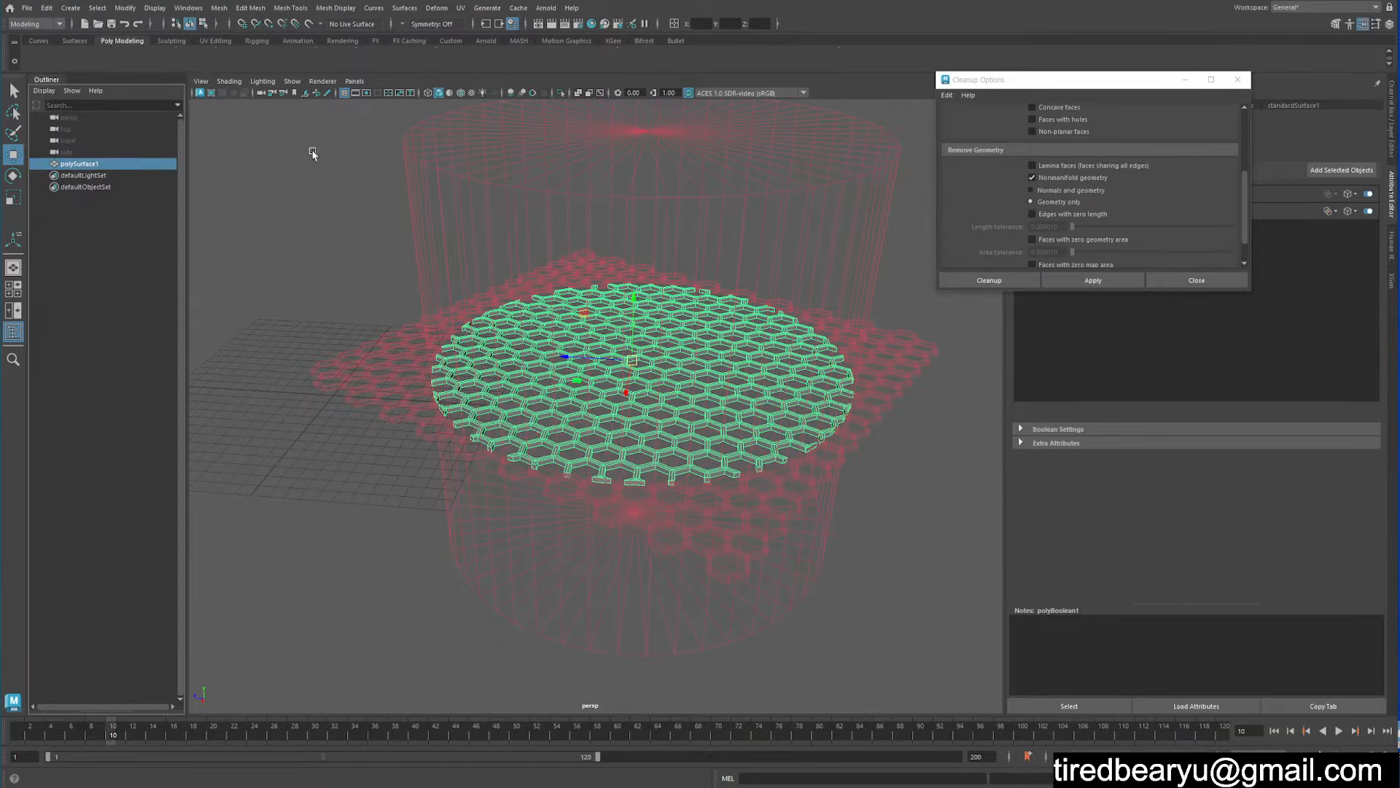
- Frame the round hexagonal grid and inspect its surface and cut rim from low and high angles
{"action": "left_click_drag", "start_coordinate": [683, 528], "coordinate": [792, 548], "text": "alt"}
{"action": "left_click", "coordinate": [842, 614]}
{"action": "left_click", "coordinate": [683, 426]}
{"action": "key", "text": "f"}
{"action": "right_click_drag", "start_coordinate": [792, 548], "coordinate": [1007, 566], "text": "alt"}
{"action": "left_click_drag", "start_coordinate": [1007, 565], "coordinate": [819, 545], "text": "alt"}
{"action": "right_click_drag", "start_coordinate": [819, 545], "coordinate": [573, 498], "text": "alt"}
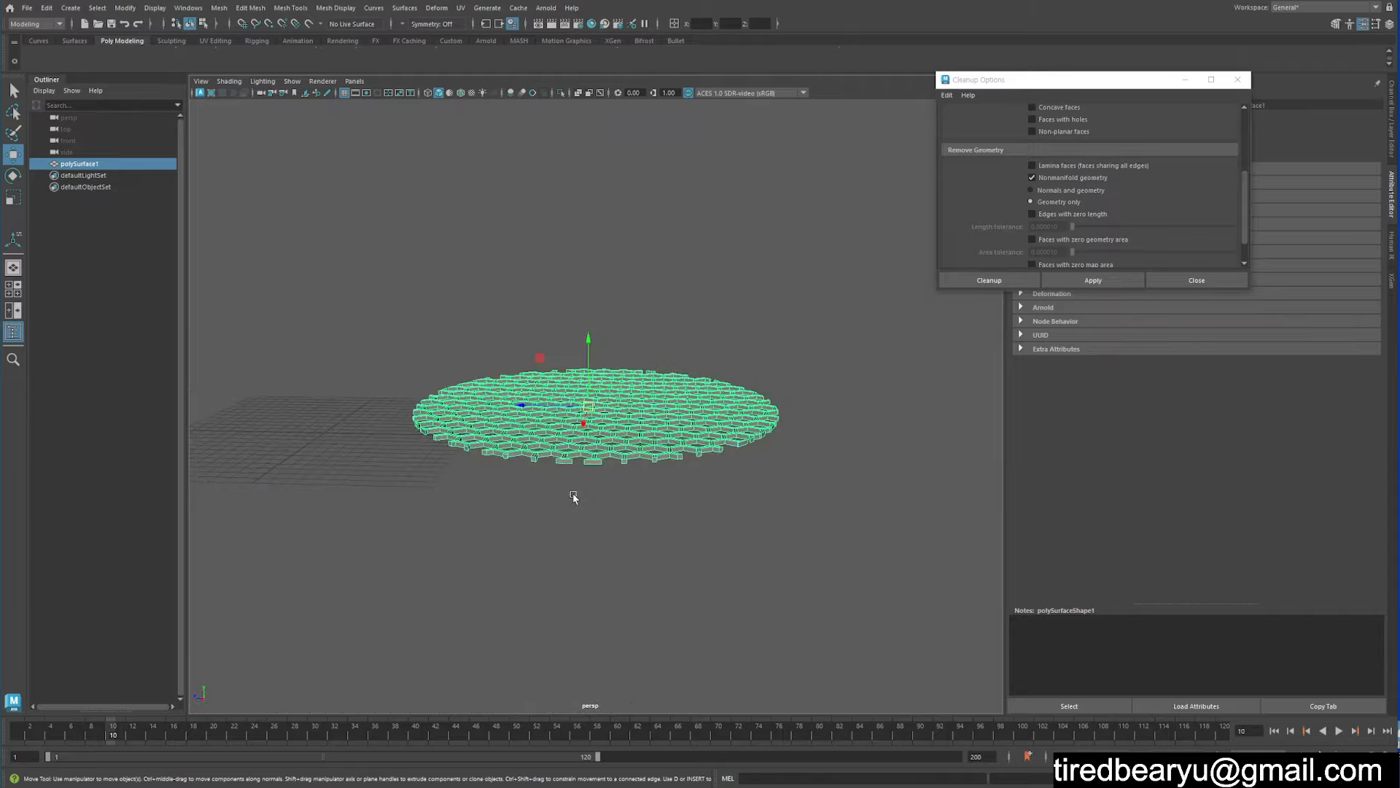
{"action": "left_click_drag", "start_coordinate": [573, 496], "coordinate": [597, 522], "text": "alt"}
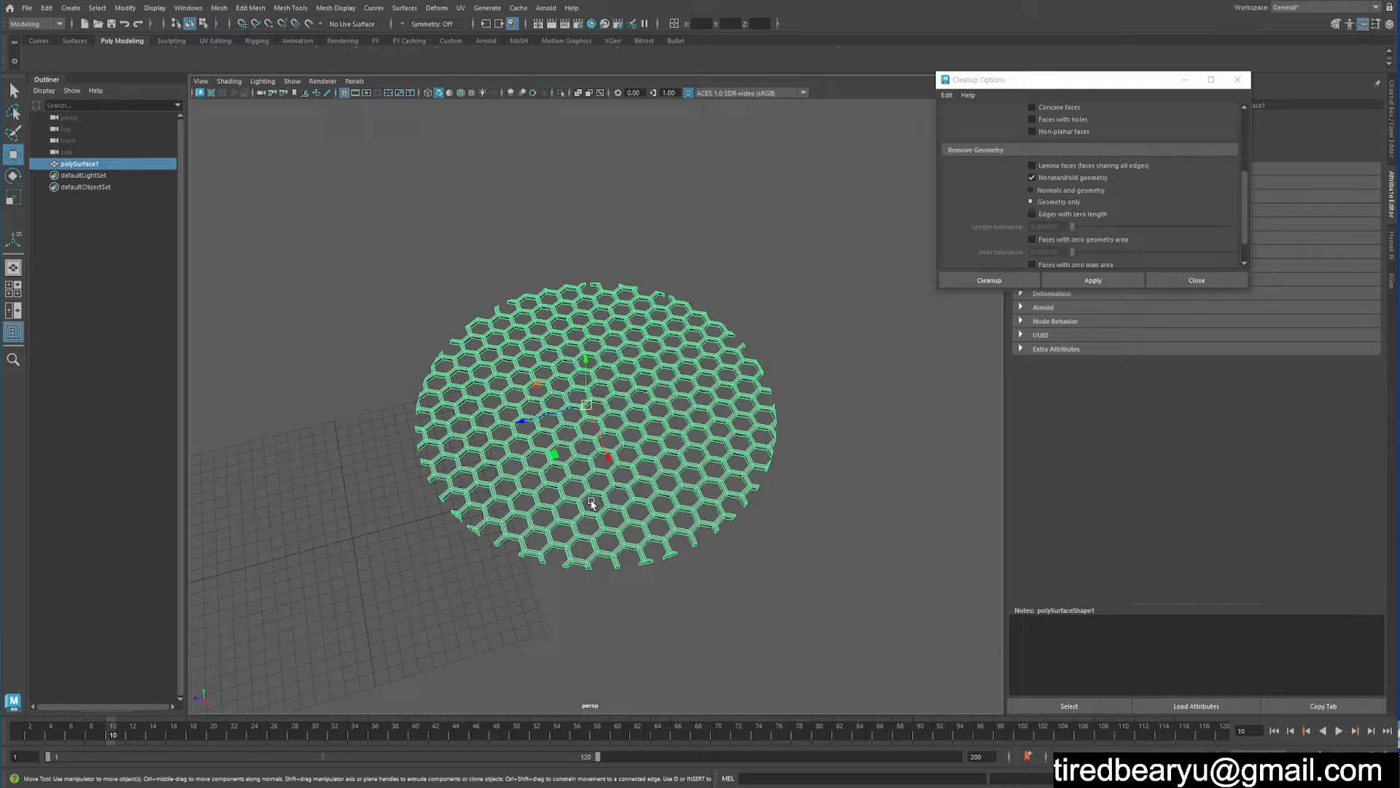
{"action": "left_click_drag", "start_coordinate": [678, 403], "coordinate": [652, 380], "text": "alt"}
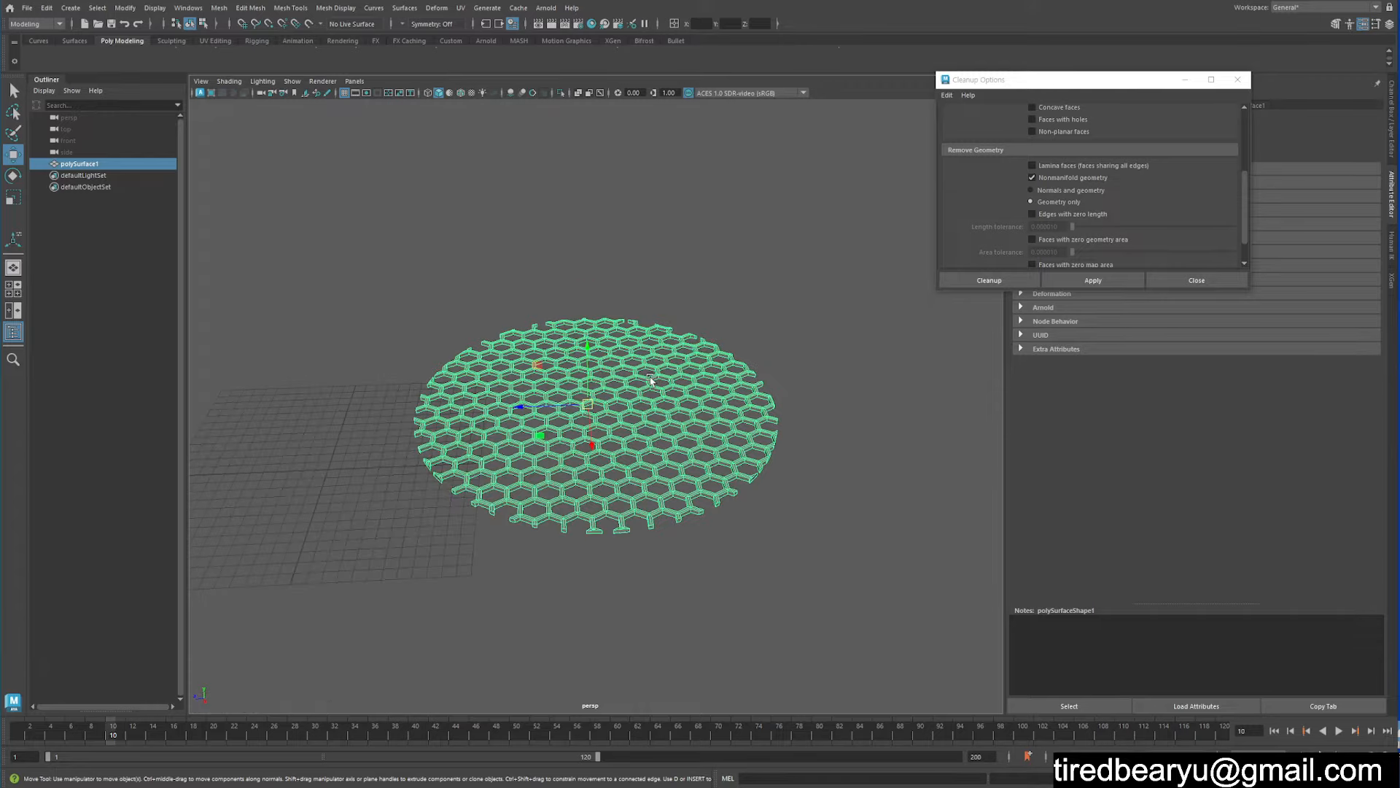
- Start a new scene without saving and add a polygon disc, dismissing the Cleanup options
{"action": "key", "text": "ctrl+n"}
{"action": "key", "text": "n"}
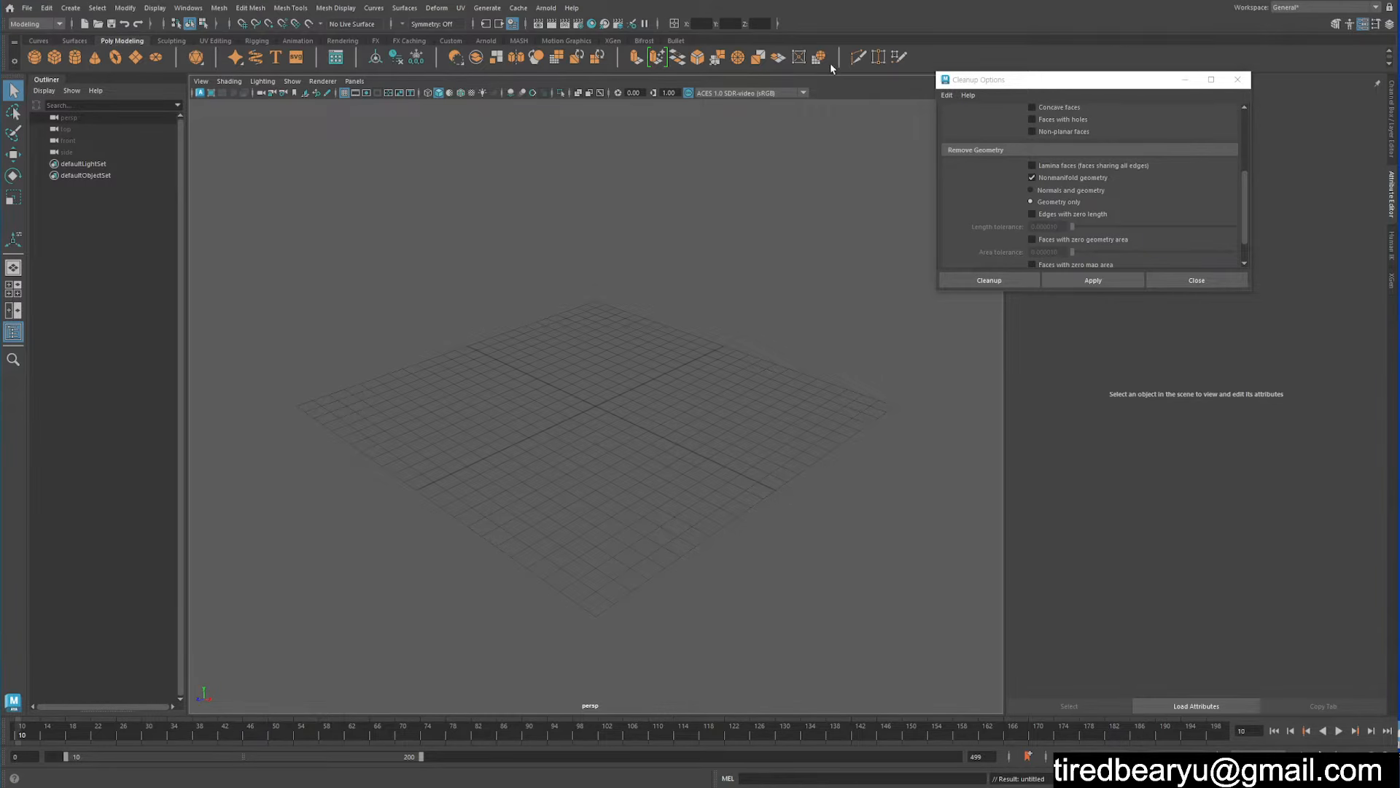
{"action": "left_click", "coordinate": [154, 58]}
{"action": "key", "text": "f"}
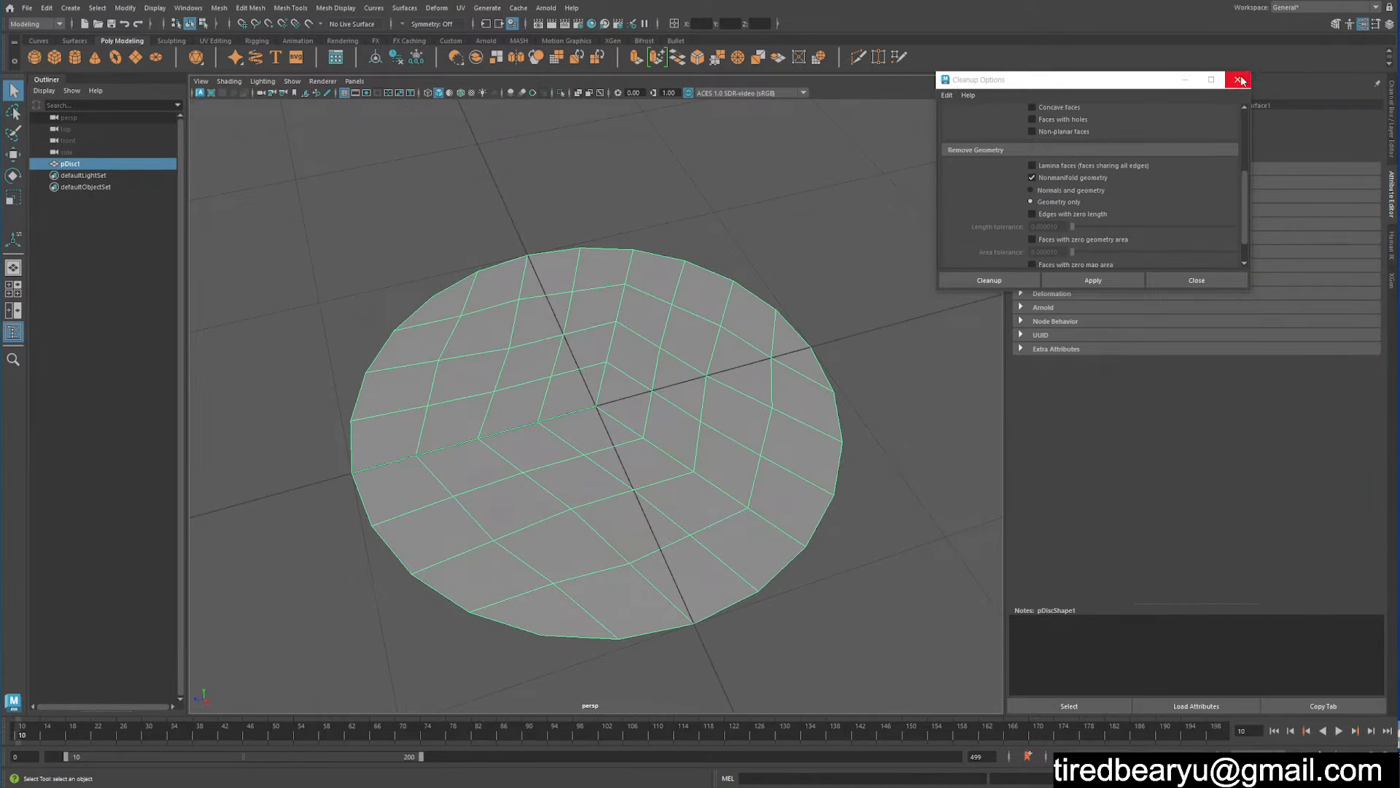
{"action": "left_click", "coordinate": [1240, 80]}
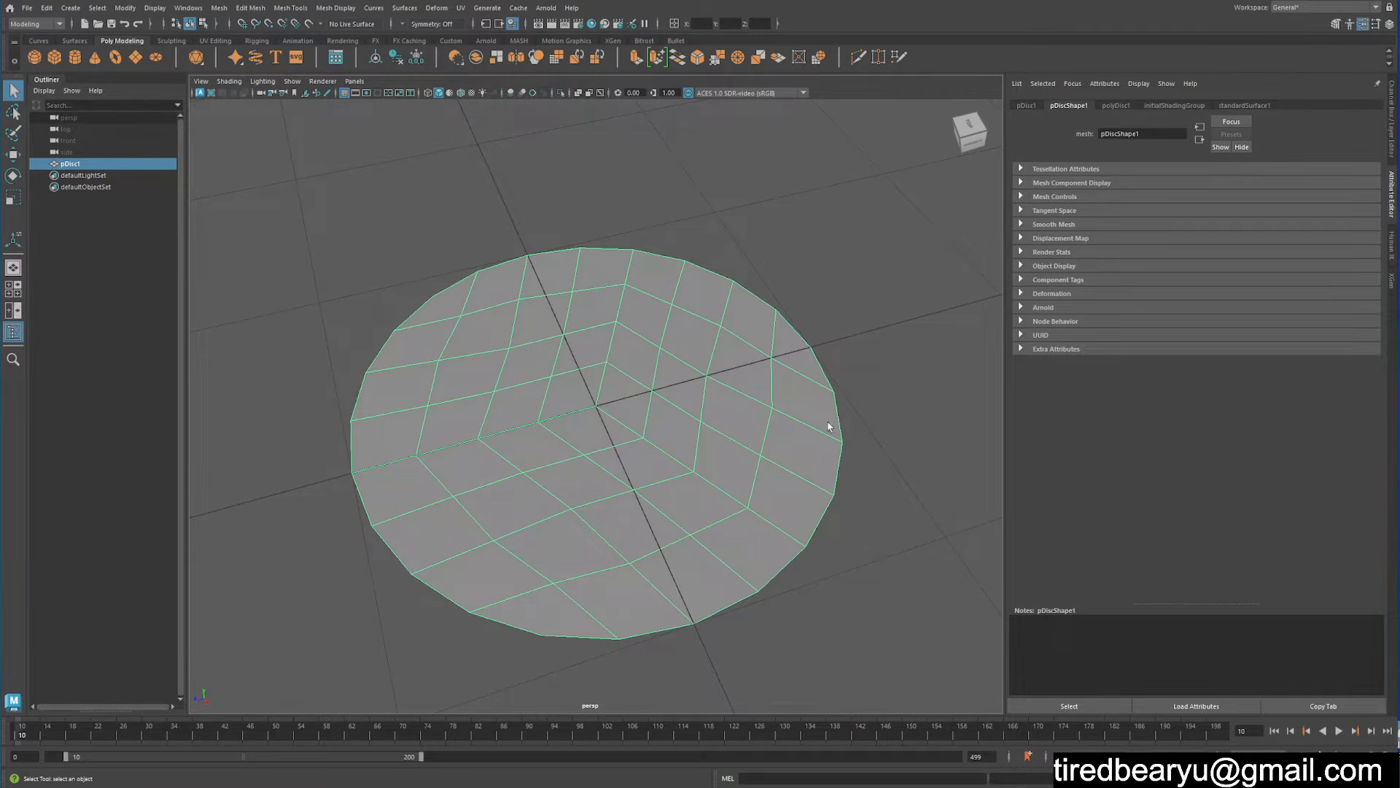
- Turn the disc into a hexagon by giving it 3 Sides and 1 Subdivision in its creation inputs
{"action": "left_click", "coordinate": [879, 441]}
{"action": "left_click_drag", "start_coordinate": [552, 364], "coordinate": [756, 491]}
{"action": "left_click", "coordinate": [1393, 137]}
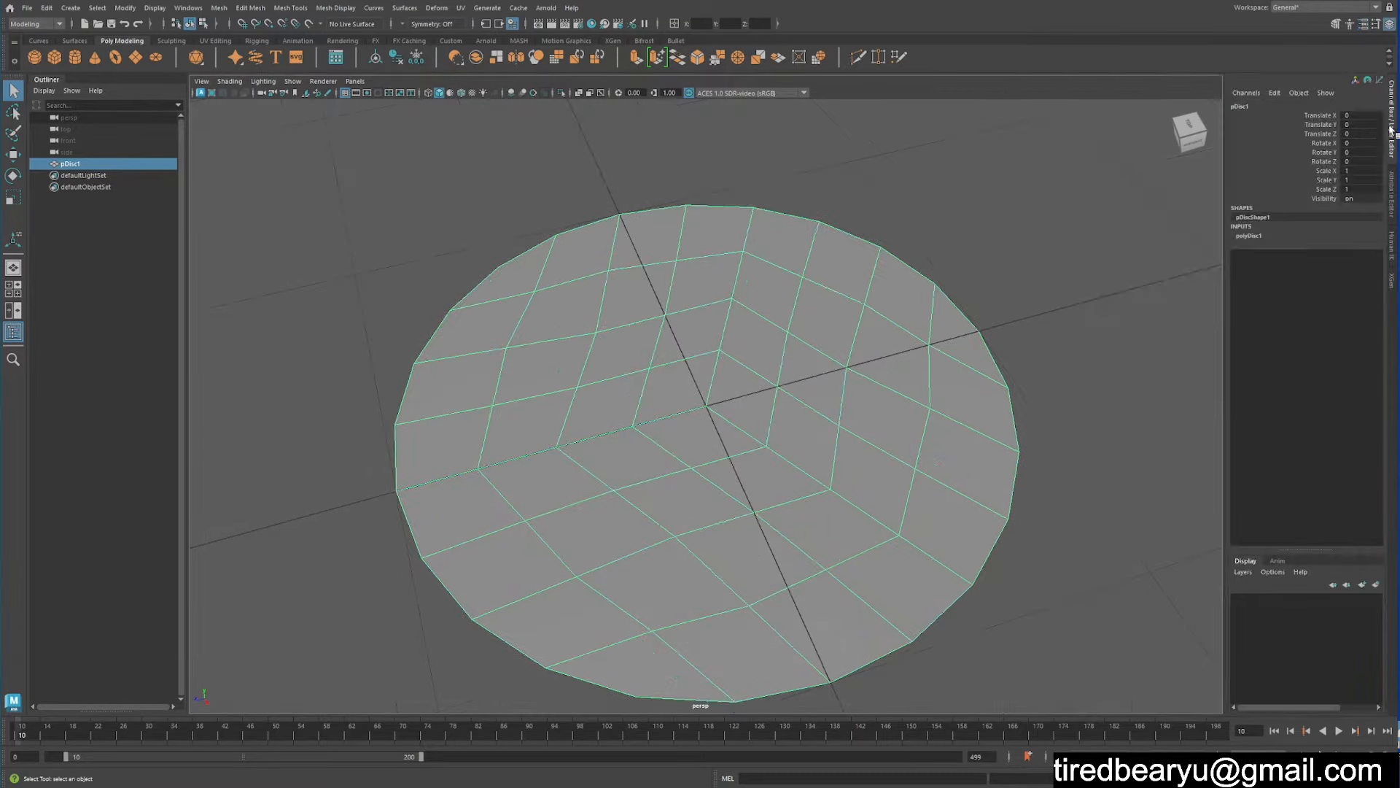
{"action": "left_click", "coordinate": [1262, 236]}
{"action": "left_click", "coordinate": [1324, 245]}
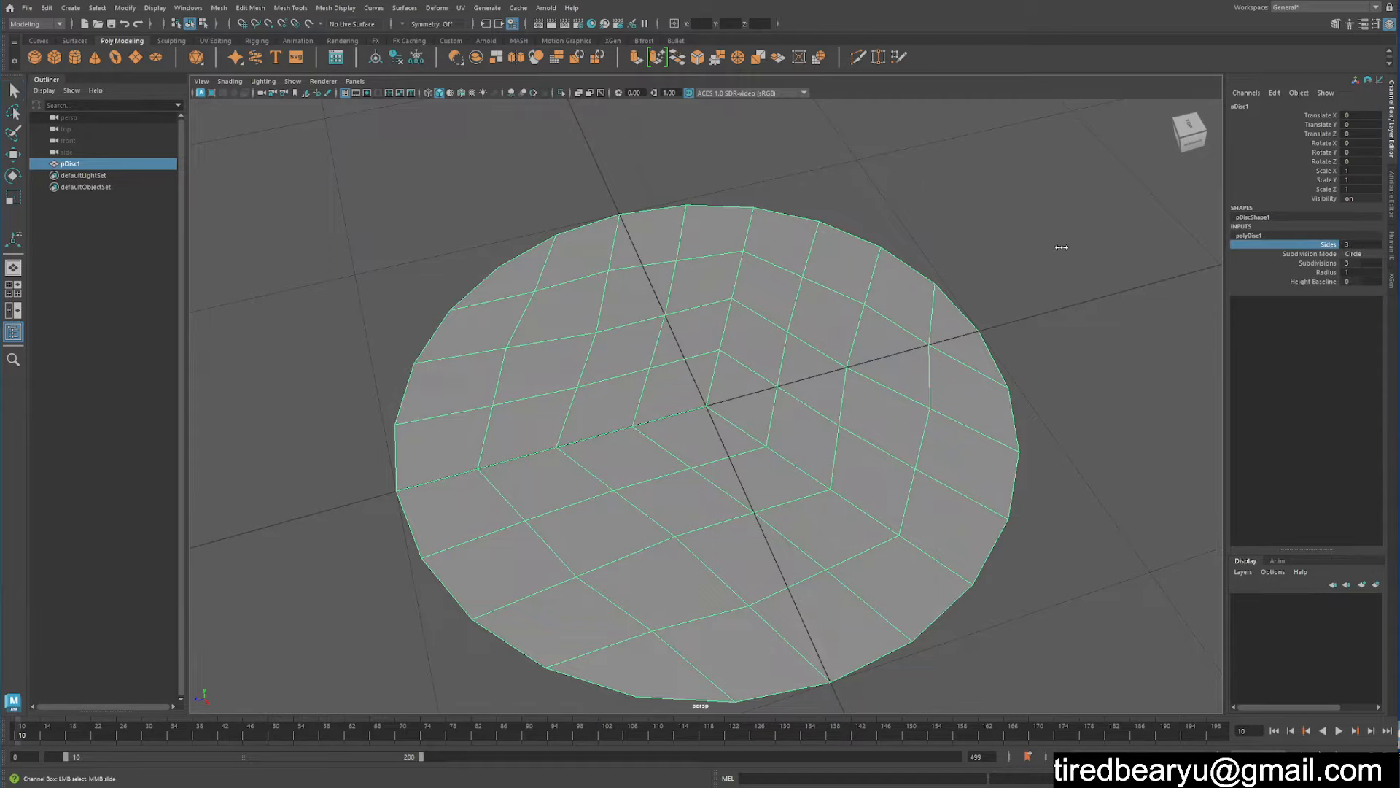
{"action": "middle_click_drag", "start_coordinate": [1062, 248], "coordinate": [738, 227]}
{"action": "left_click", "coordinate": [1319, 263]}
{"action": "middle_click_drag", "start_coordinate": [1036, 257], "coordinate": [987, 255]}
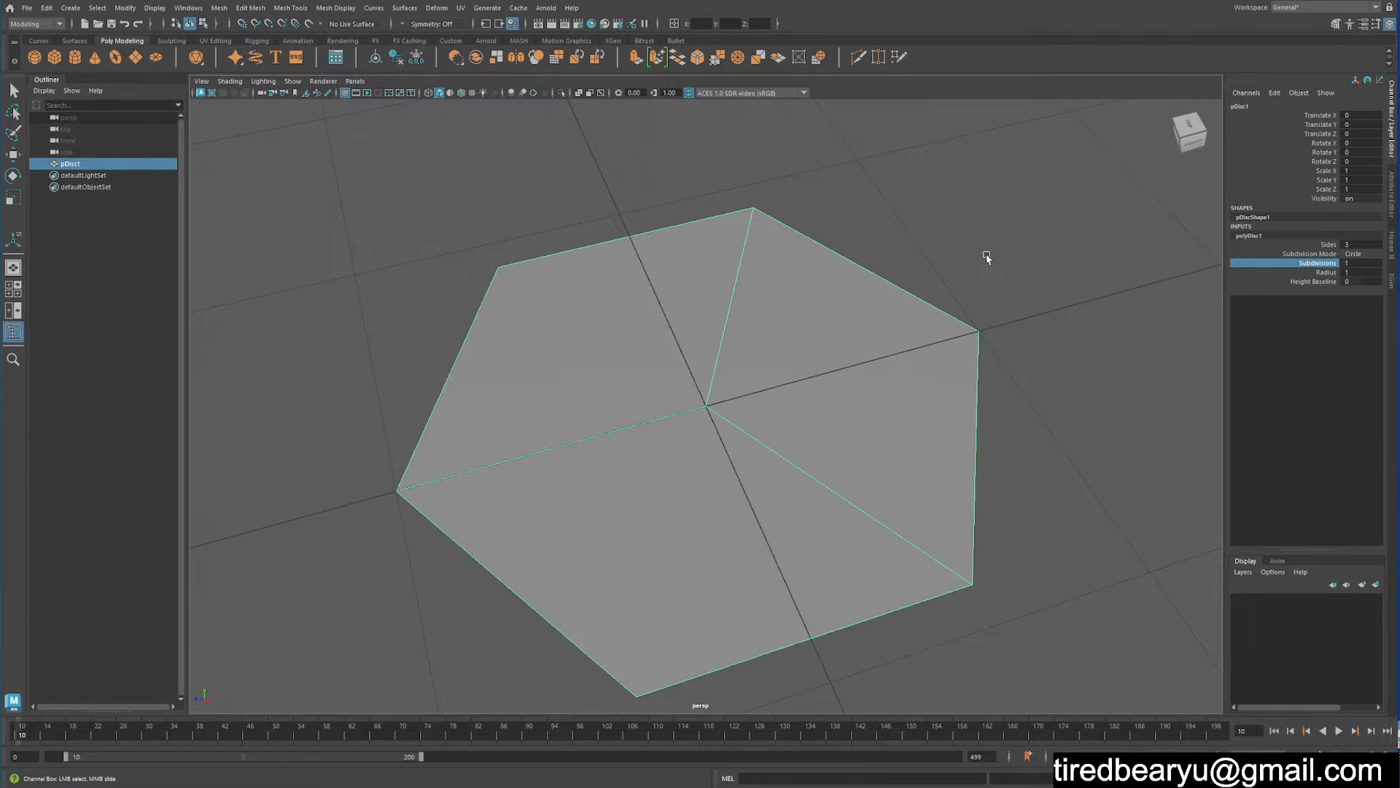
- Try to reduce the hexagonal disc's Subdivisions and Sides further in its creation inputs
{"action": "right_click_drag", "start_coordinate": [1058, 314], "coordinate": [702, 303], "text": "alt"}
{"action": "left_click_drag", "start_coordinate": [703, 303], "coordinate": [655, 404], "text": "alt"}
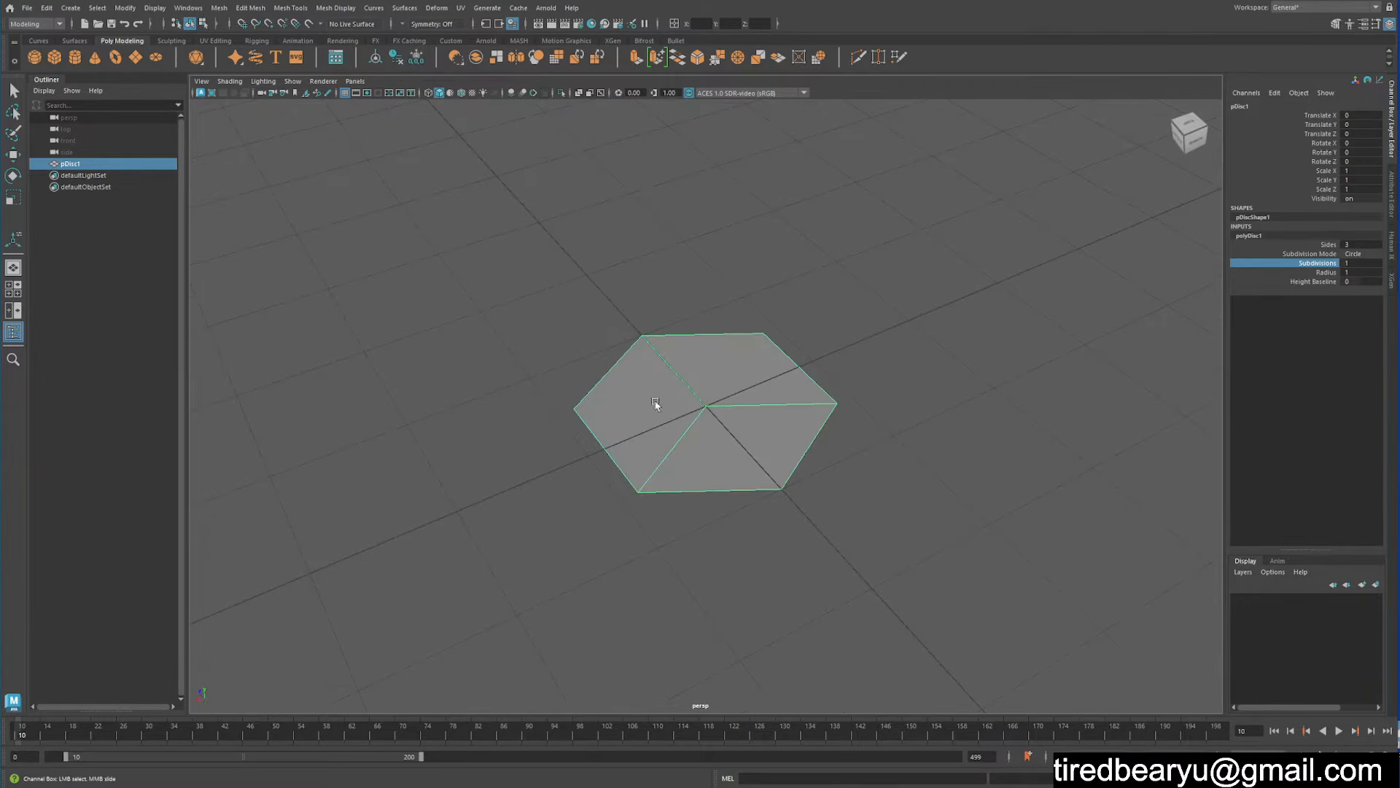
{"action": "left_click", "coordinate": [955, 423]}
{"action": "left_click", "coordinate": [802, 454]}
{"action": "left_click_drag", "start_coordinate": [846, 459], "coordinate": [799, 509], "text": "alt"}
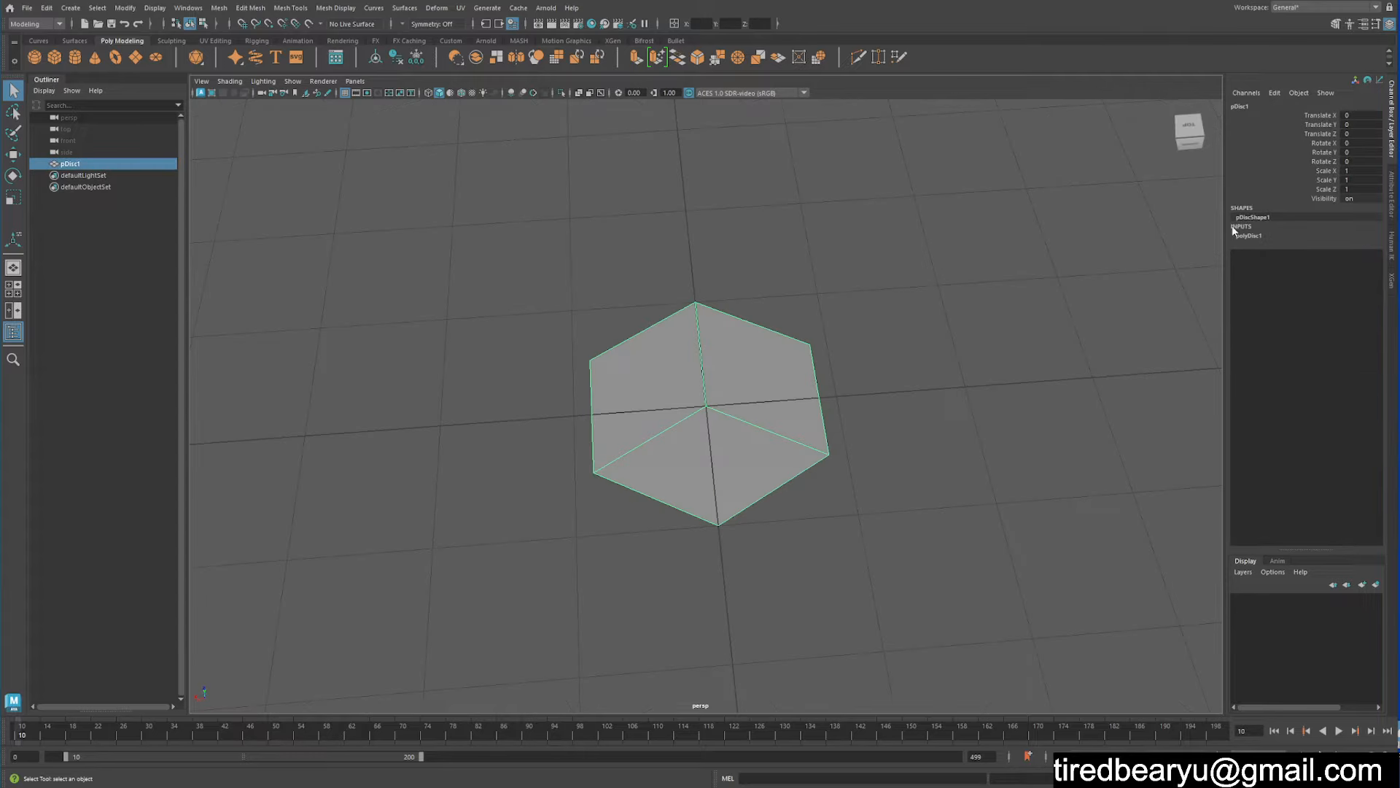
{"action": "left_click", "coordinate": [1263, 234]}
{"action": "left_click", "coordinate": [1319, 261]}
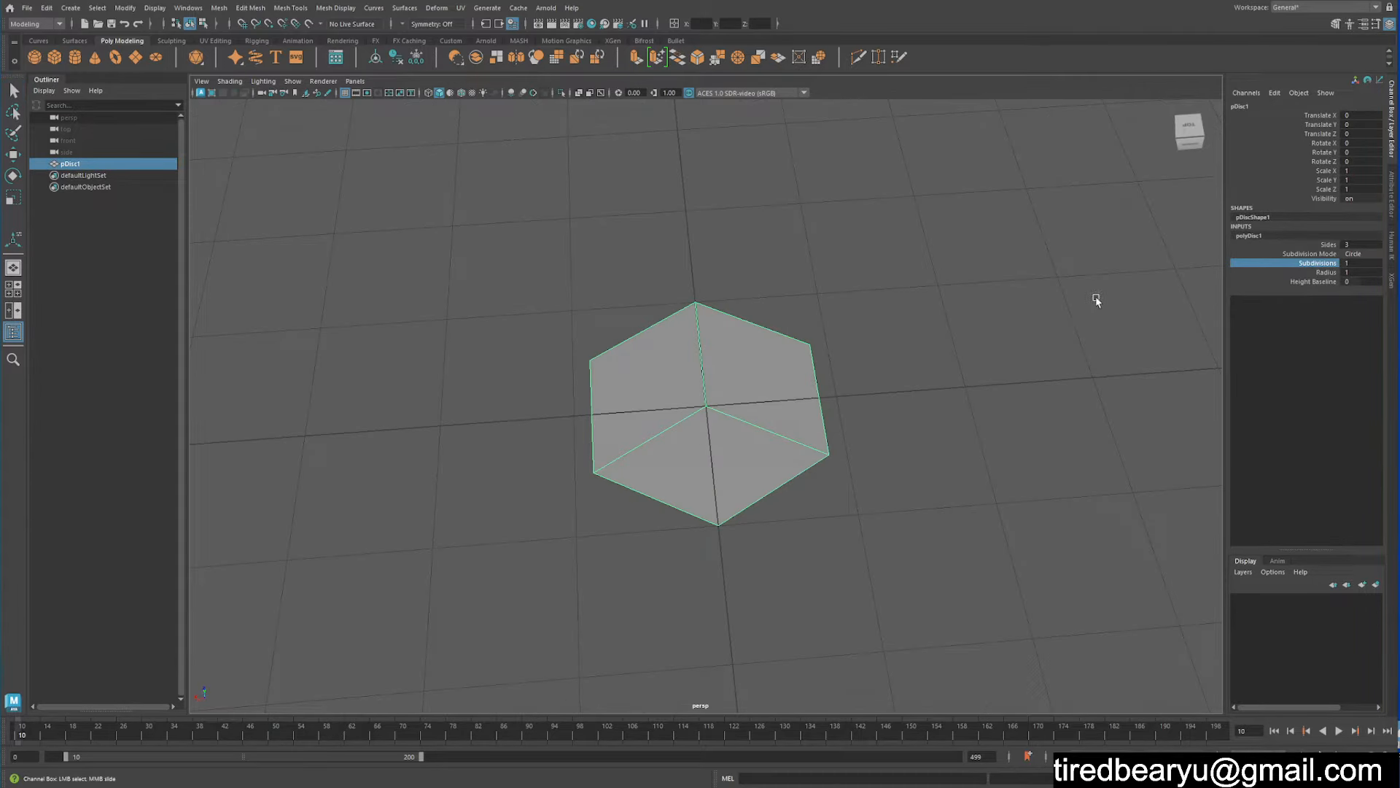
{"action": "middle_click_drag", "start_coordinate": [1097, 300], "coordinate": [814, 227]}
{"action": "left_click", "coordinate": [1317, 247]}
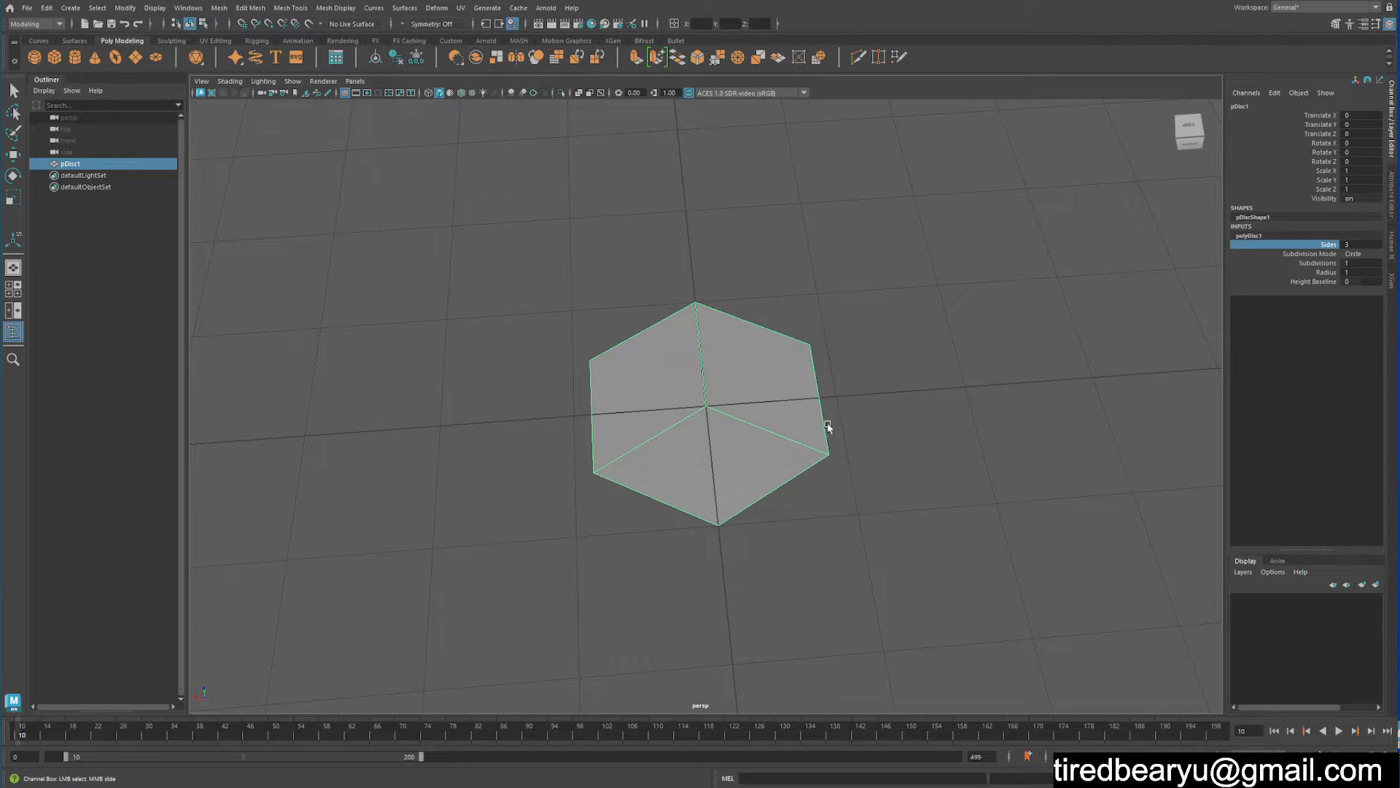
- Delete the hexagon's inner edges and select its face to check that it is a single polygon
{"action": "left_click_drag", "start_coordinate": [990, 509], "coordinate": [820, 420], "text": "alt"}
{"action": "right_click_drag", "start_coordinate": [773, 384], "coordinate": [774, 370]}
{"action": "left_click", "coordinate": [761, 448]}
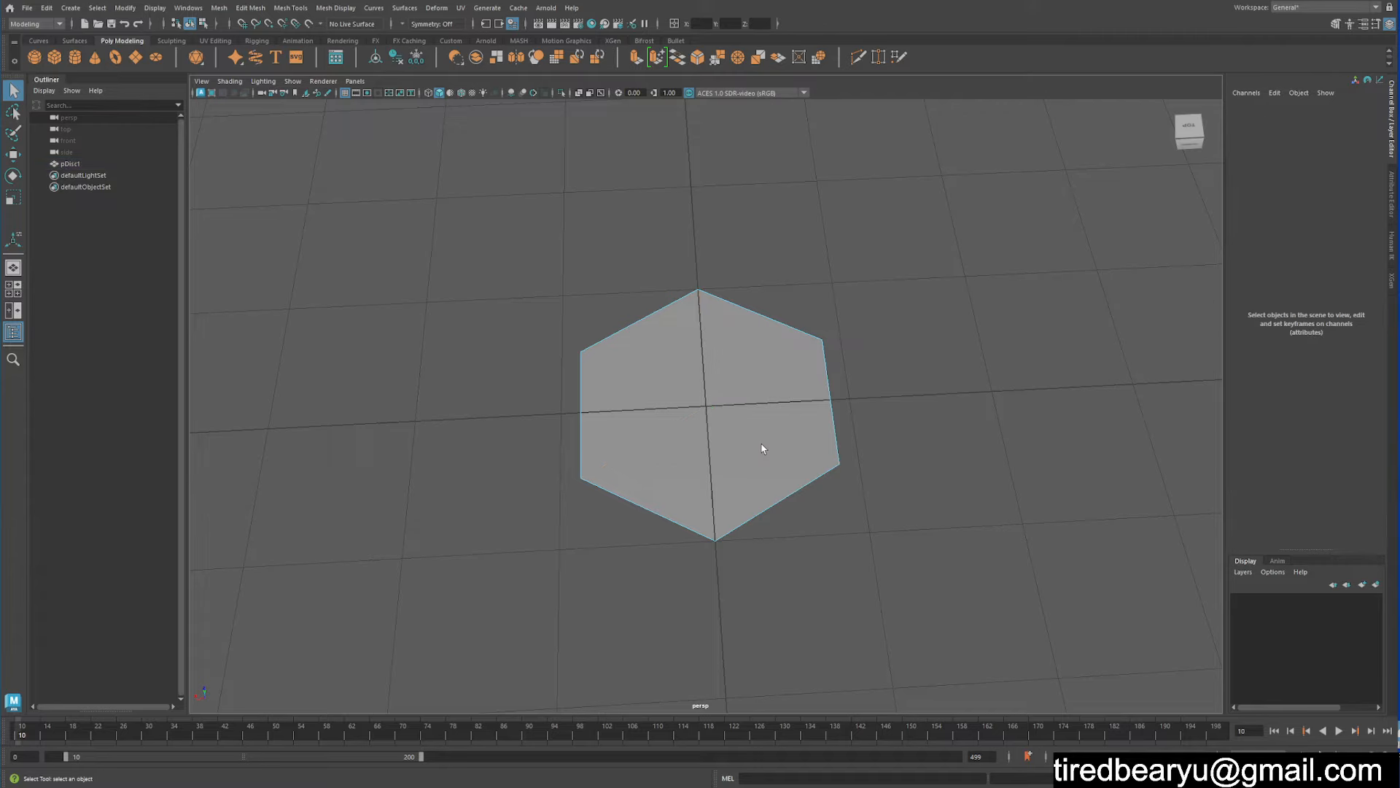
{"action": "key", "text": "4"}
{"action": "key", "text": "5"}
{"action": "left_click", "coordinate": [693, 358]}
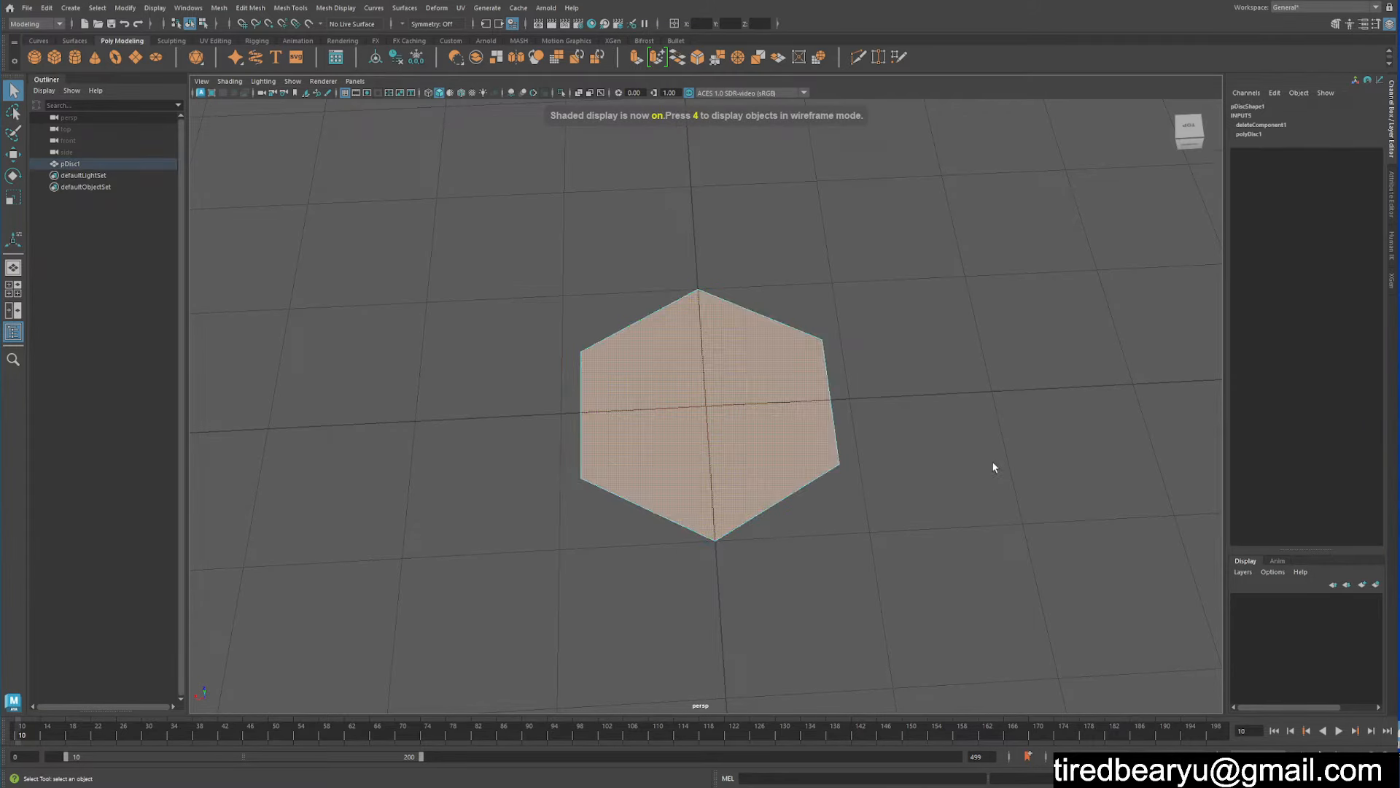
- Return to object selection, select the whole hexagon and activate the Move tool on it
{"action": "left_click_drag", "start_coordinate": [993, 466], "coordinate": [972, 434], "text": "alt"}
{"action": "left_click", "coordinate": [887, 354]}
{"action": "left_click", "coordinate": [798, 430]}
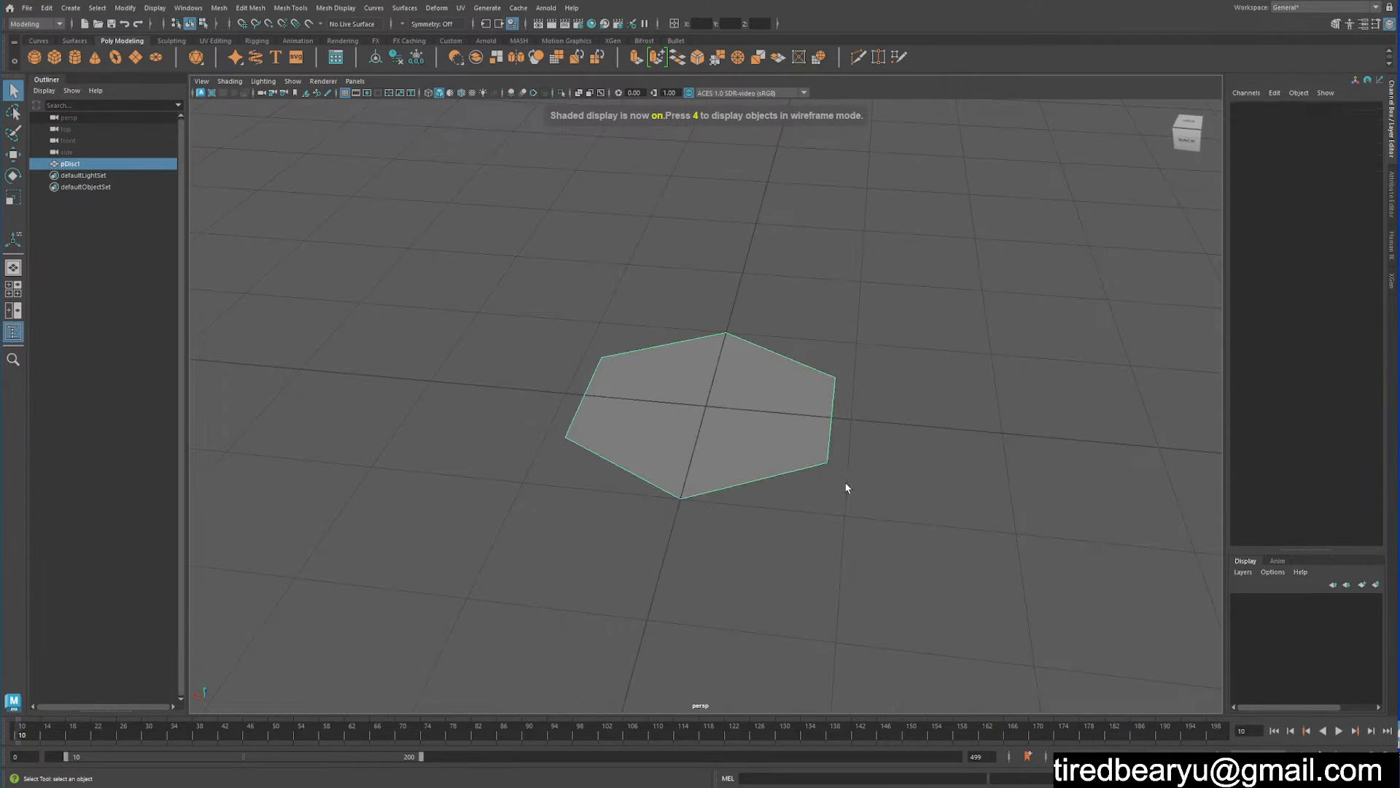
{"action": "middle_click_drag", "start_coordinate": [848, 480], "coordinate": [814, 383], "text": "alt"}
{"action": "left_click_drag", "start_coordinate": [813, 383], "coordinate": [835, 415], "text": "alt"}
{"action": "key", "text": "w"}
{"action": "middle_click_drag", "start_coordinate": [835, 415], "coordinate": [909, 401], "text": "alt"}
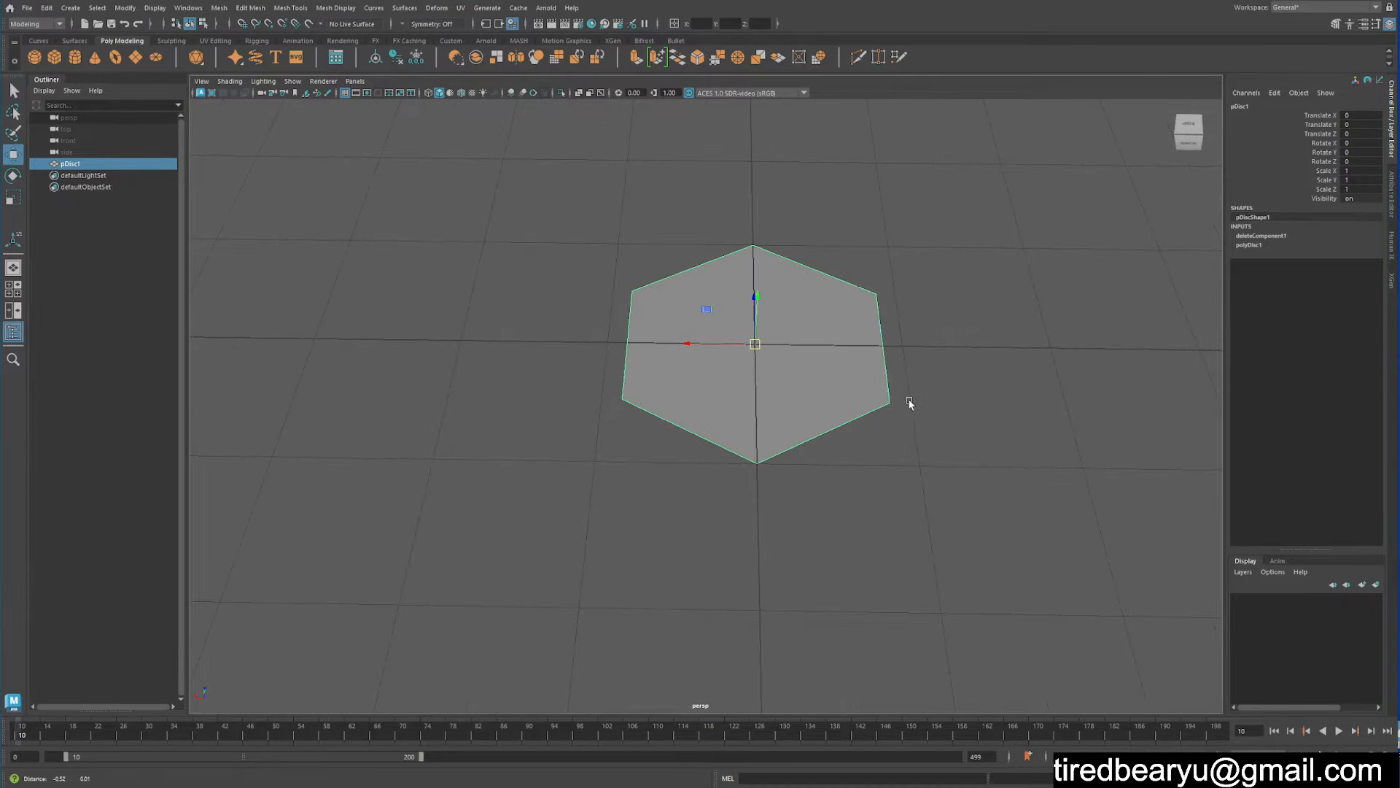
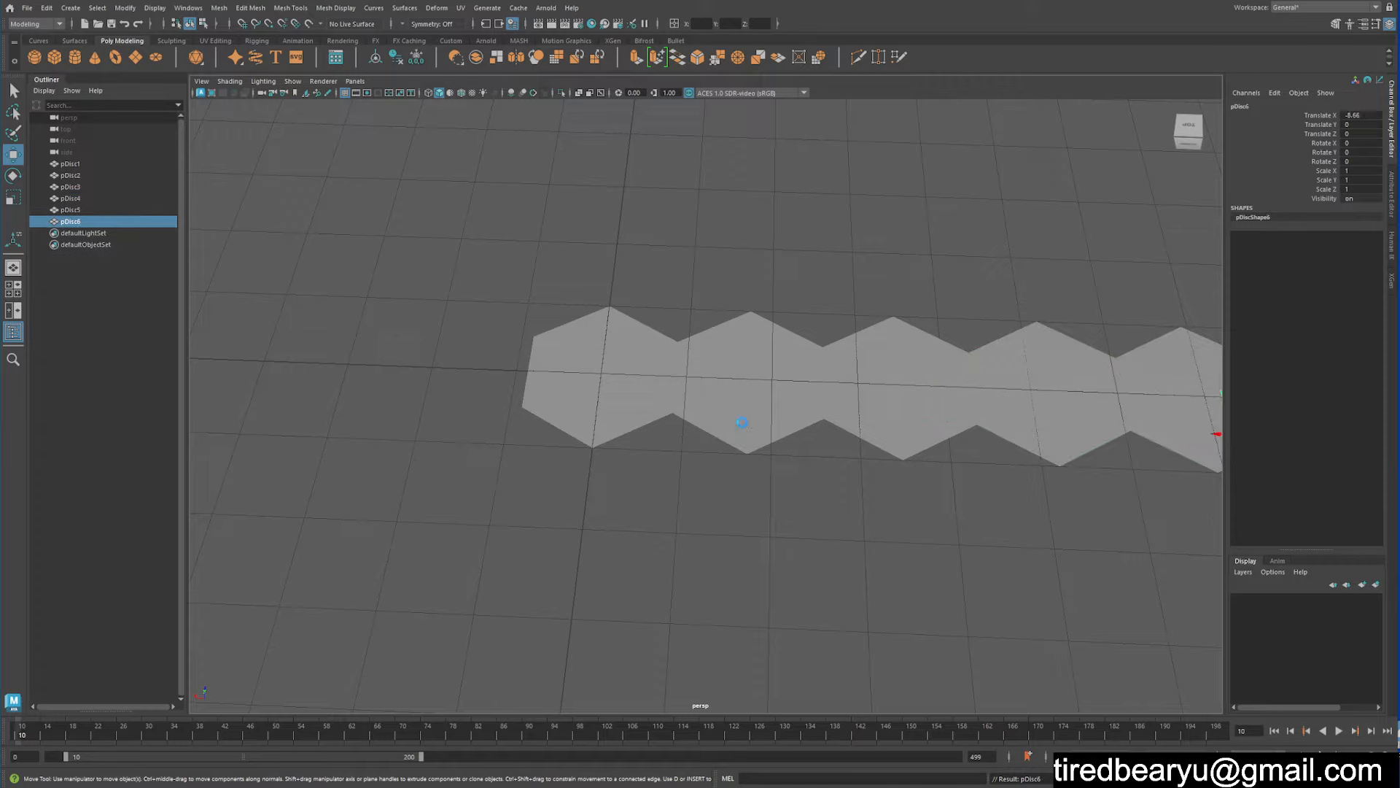
- Repeat Duplicate with Transform on the last hexagon to extend the row along X to 13 hexagons
{"action": "scroll", "coordinate": [816, 478], "scroll_direction": "down", "scroll_amount": 5}
{"action": "key", "text": "shift+d"}
{"action": "key", "text": "shift+d"}
{"action": "key", "text": "shift+d"}
{"action": "key", "text": "shift+d"}
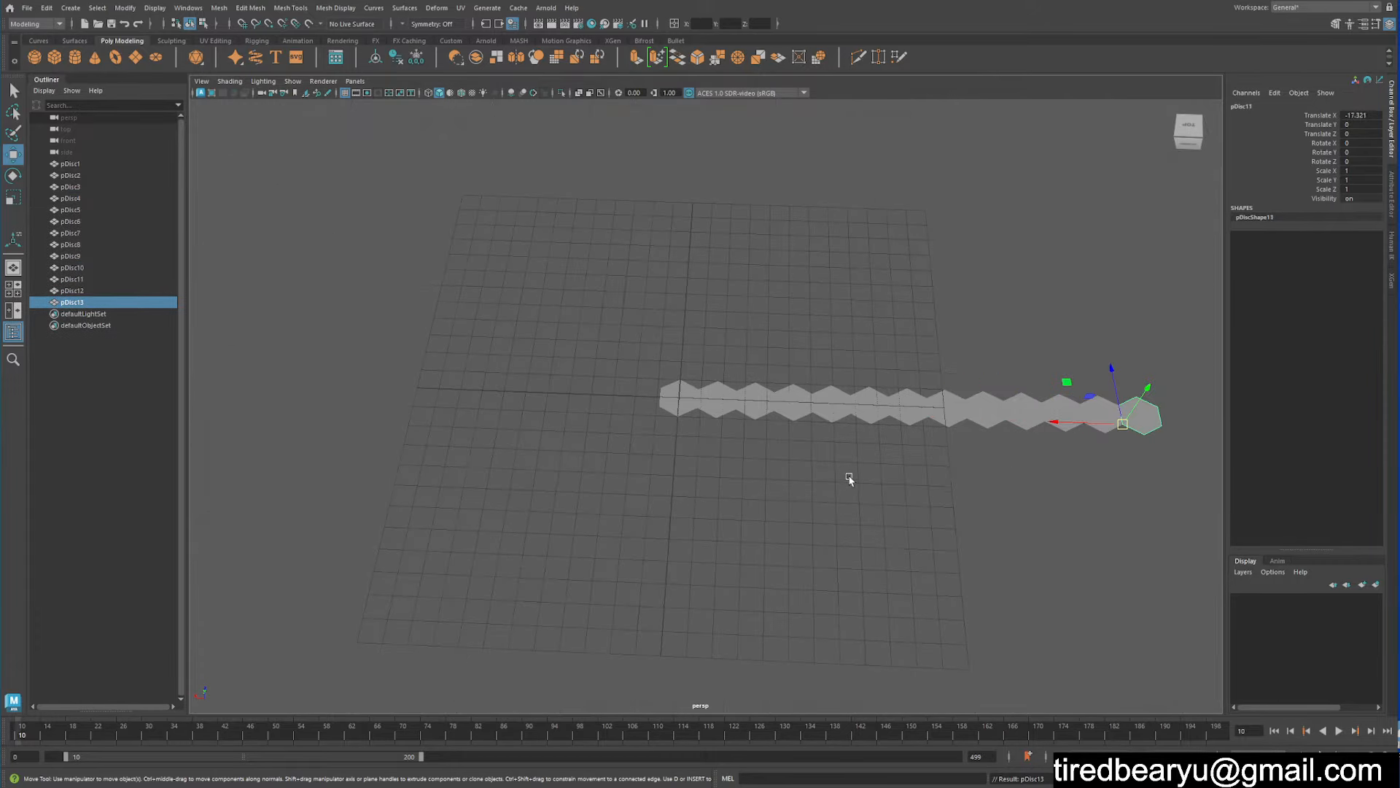
- Select all 14 hexagons in the row and combine them into a single mesh
{"action": "middle_click_drag", "start_coordinate": [891, 472], "coordinate": [831, 486], "text": "alt"}
{"action": "left_click", "coordinate": [537, 416]}
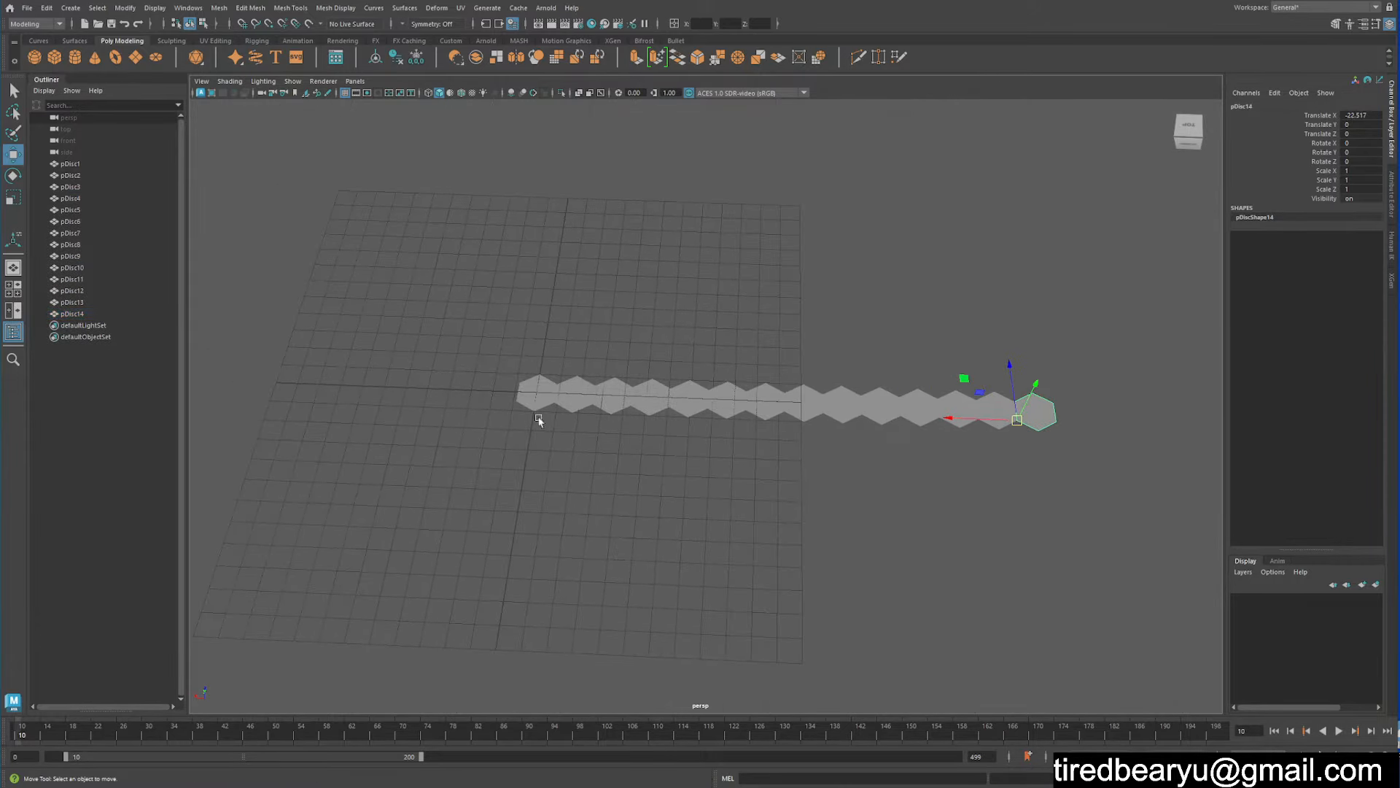
{"action": "left_click_drag", "start_coordinate": [447, 326], "coordinate": [1063, 464]}
{"action": "left_click_drag", "start_coordinate": [829, 513], "coordinate": [957, 455], "text": "alt"}
{"action": "middle_click_drag", "start_coordinate": [1061, 353], "coordinate": [558, 569], "text": "alt"}
{"action": "right_click_drag", "start_coordinate": [499, 490], "coordinate": [771, 518], "text": "alt"}
{"action": "middle_click_drag", "start_coordinate": [771, 518], "coordinate": [953, 510], "text": "alt"}
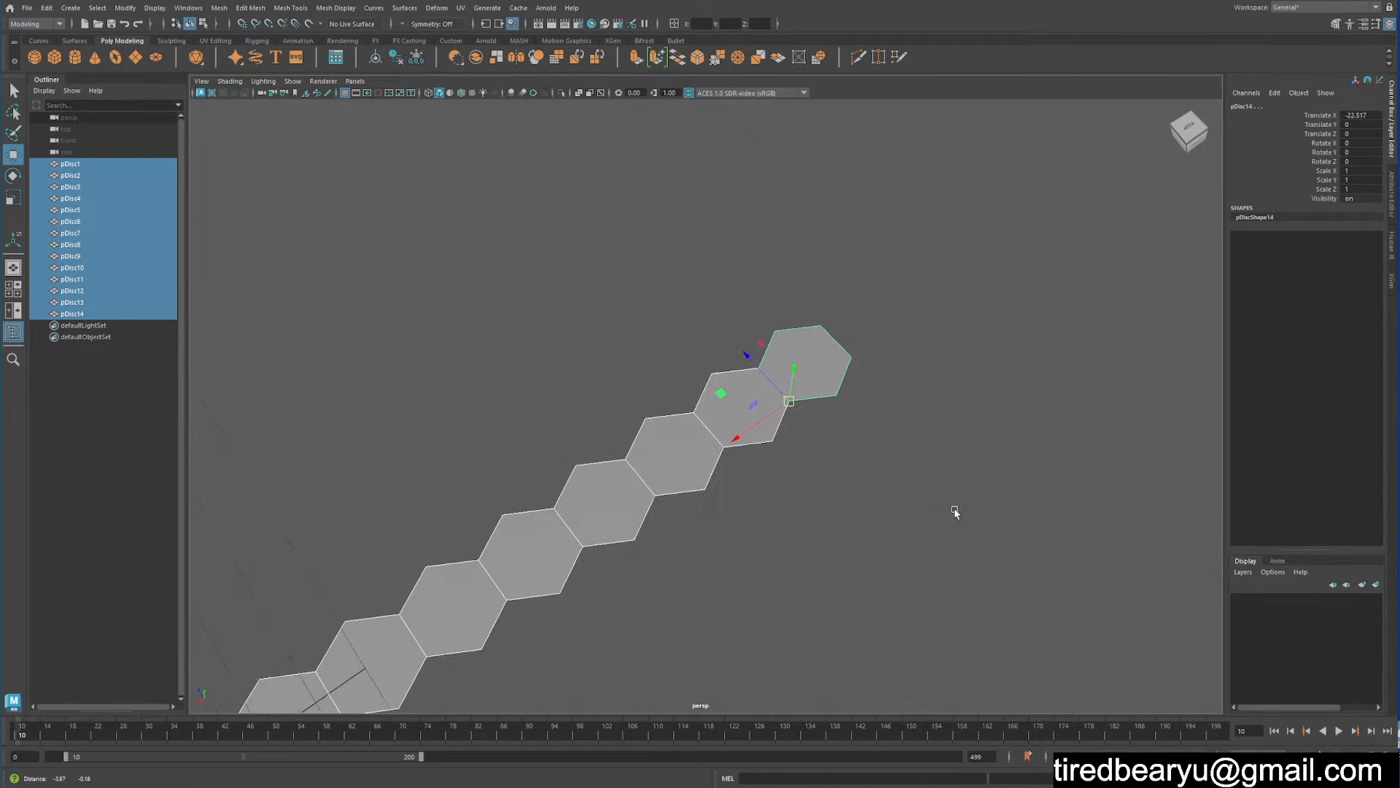
{"action": "right_click_drag", "start_coordinate": [693, 504], "coordinate": [759, 497], "text": "alt"}
{"action": "middle_click_drag", "start_coordinate": [802, 451], "coordinate": [975, 446], "text": "alt"}
{"action": "left_click_drag", "start_coordinate": [1002, 502], "coordinate": [670, 416], "text": "alt"}
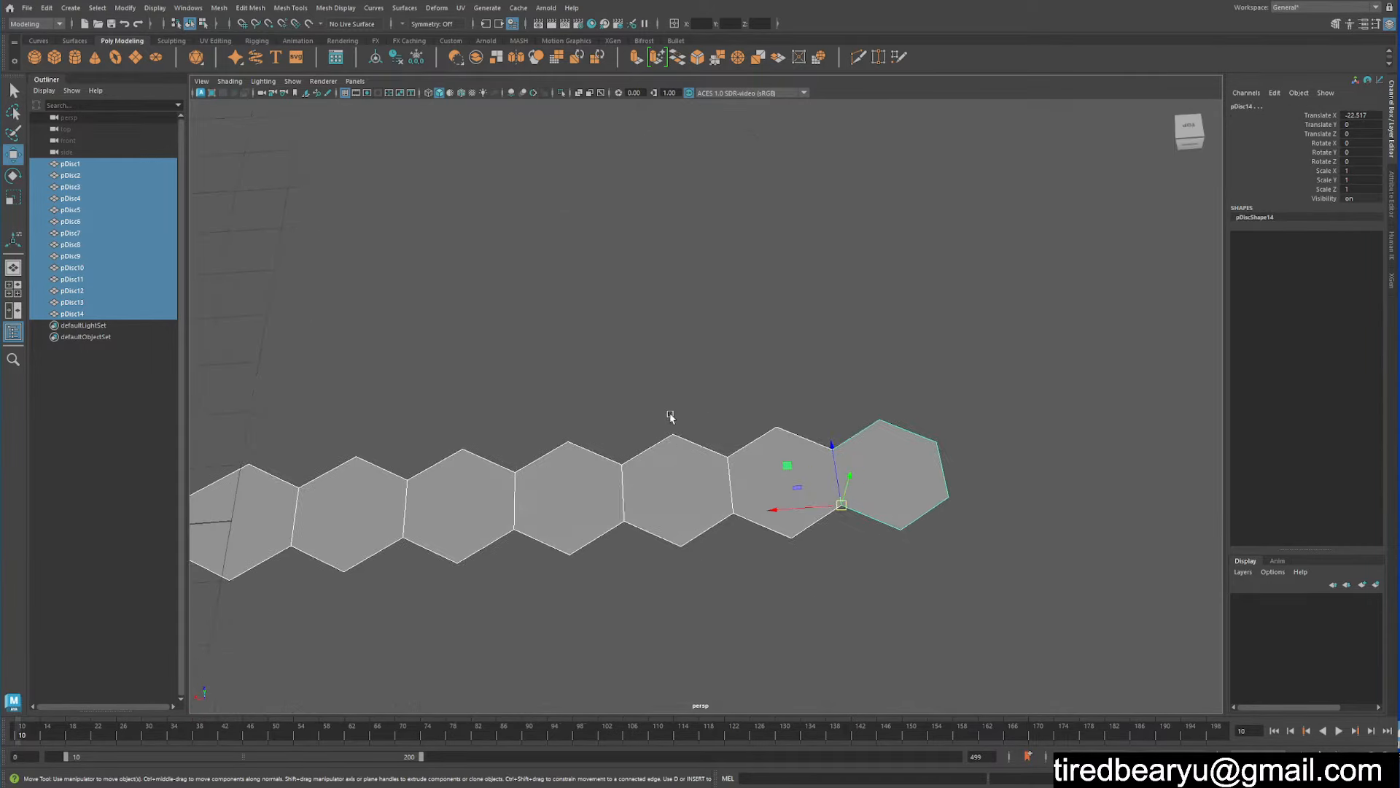
{"action": "left_click_drag", "start_coordinate": [940, 469], "coordinate": [818, 431], "text": "alt"}
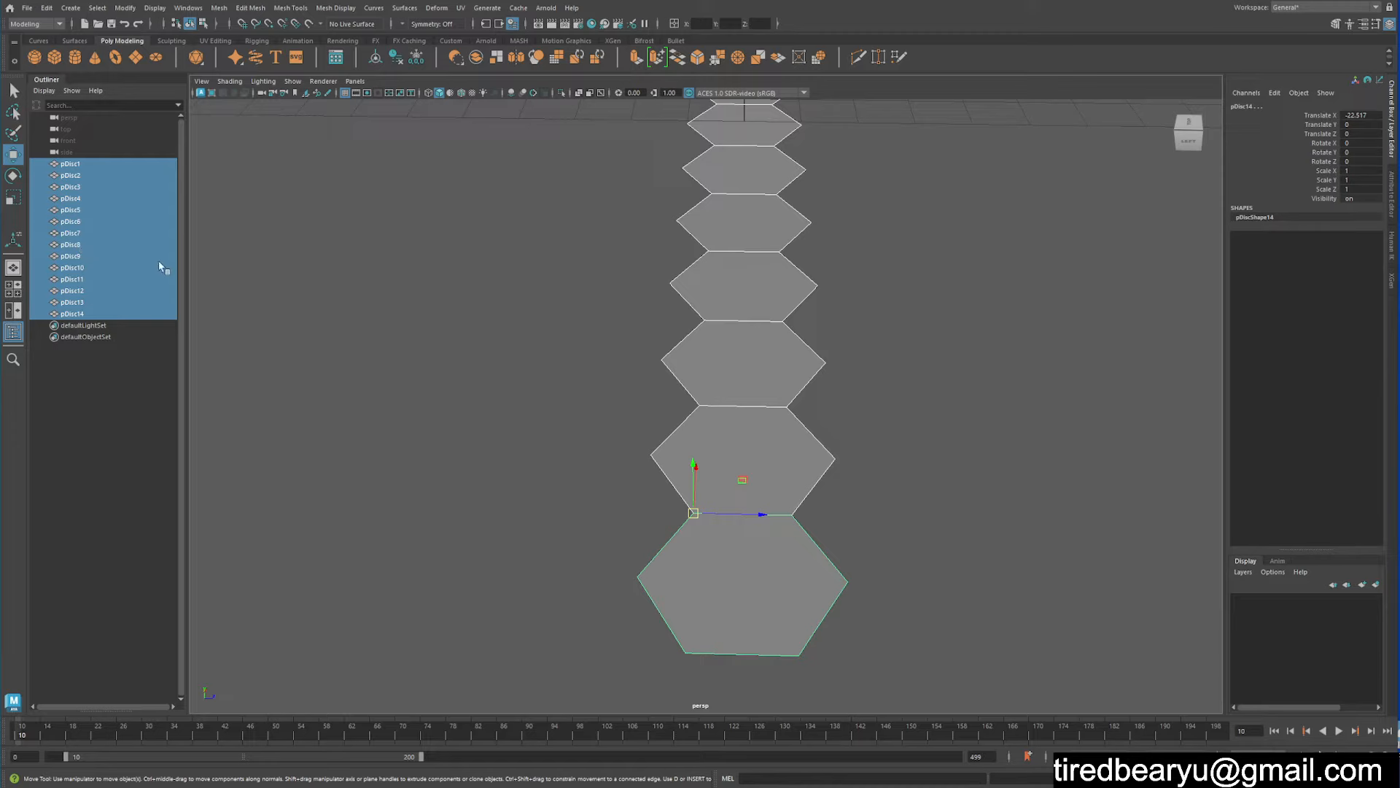
{"action": "left_click", "coordinate": [218, 7]}
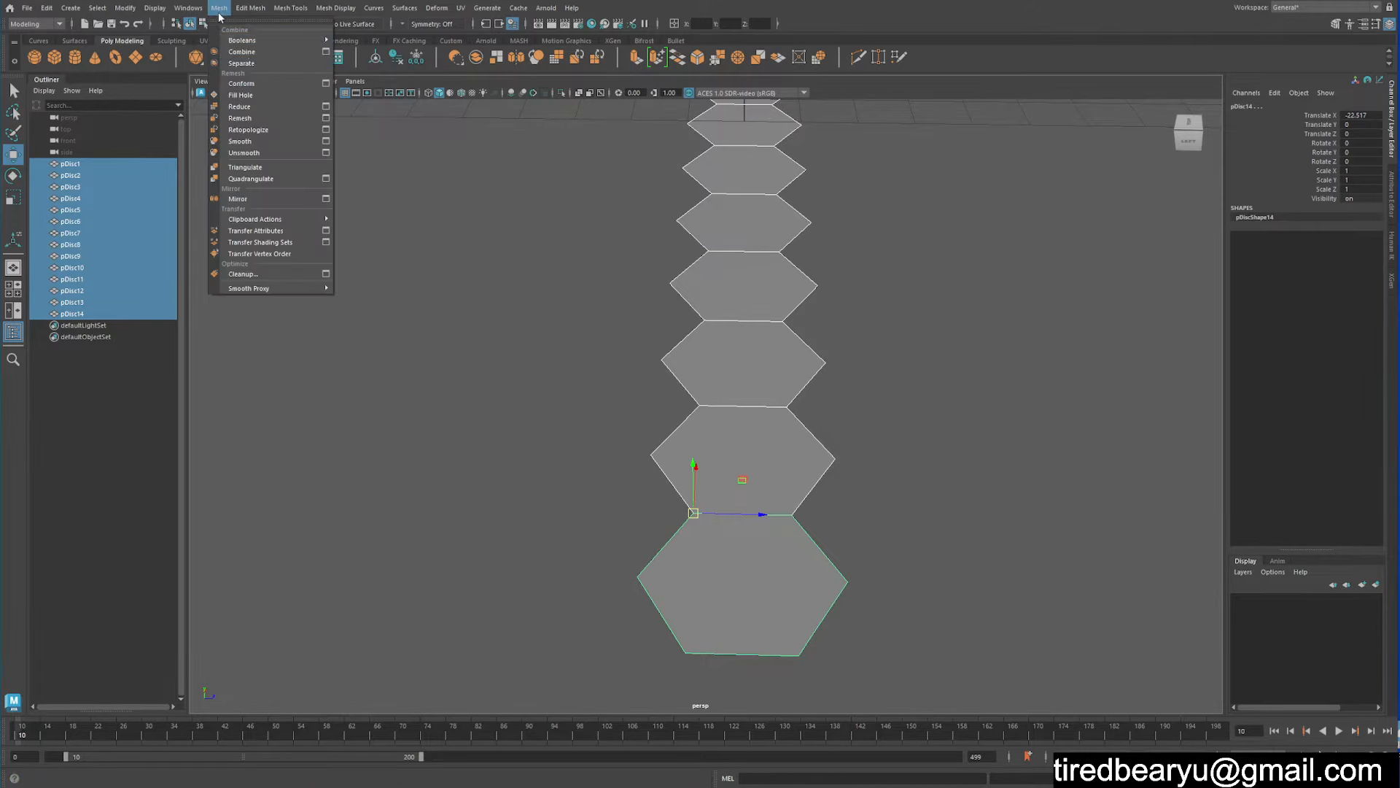
{"action": "left_click", "coordinate": [256, 56]}
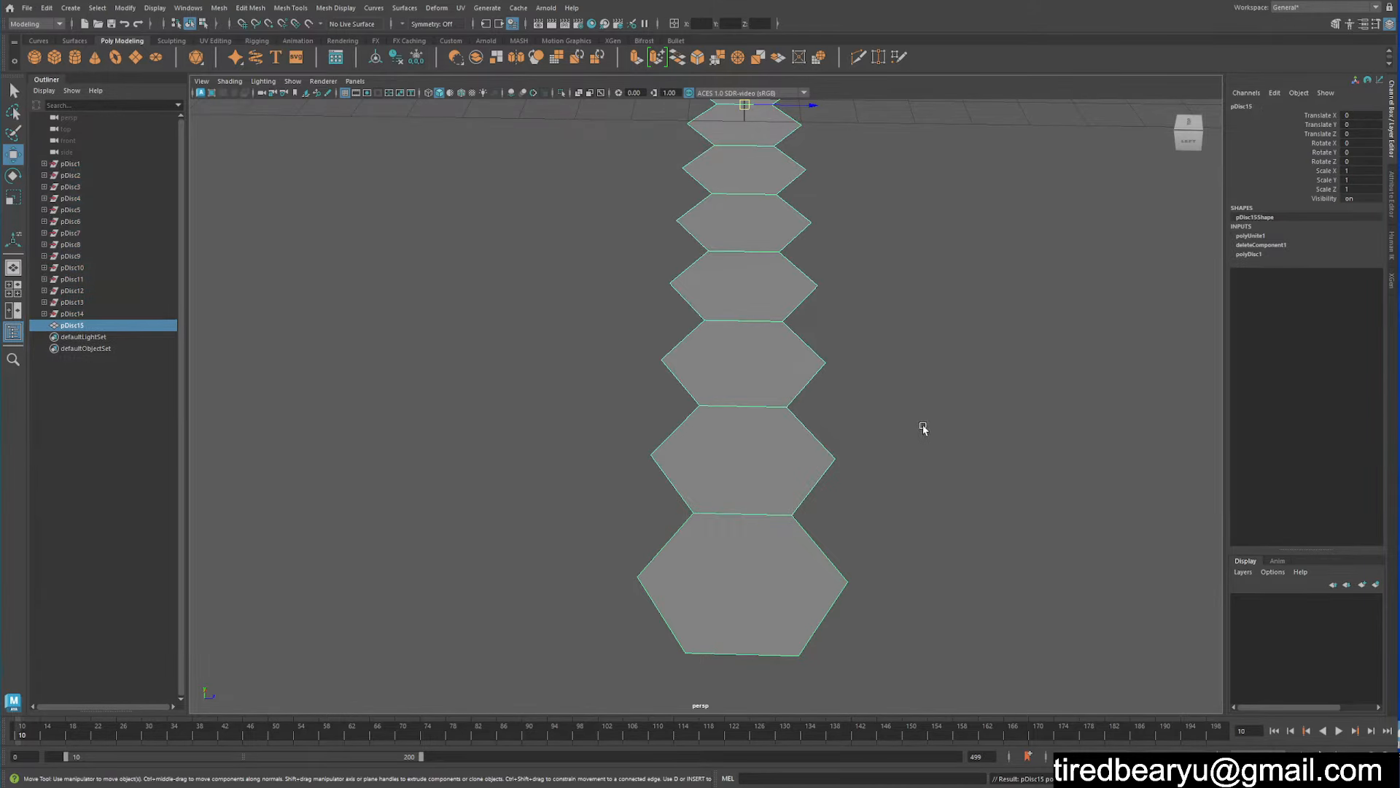
- Snap the combined row's pivot onto a corner vertex along the row's zigzag edge
{"action": "left_click_drag", "start_coordinate": [857, 492], "coordinate": [937, 467], "text": "alt"}
{"action": "key", "text": "d"}
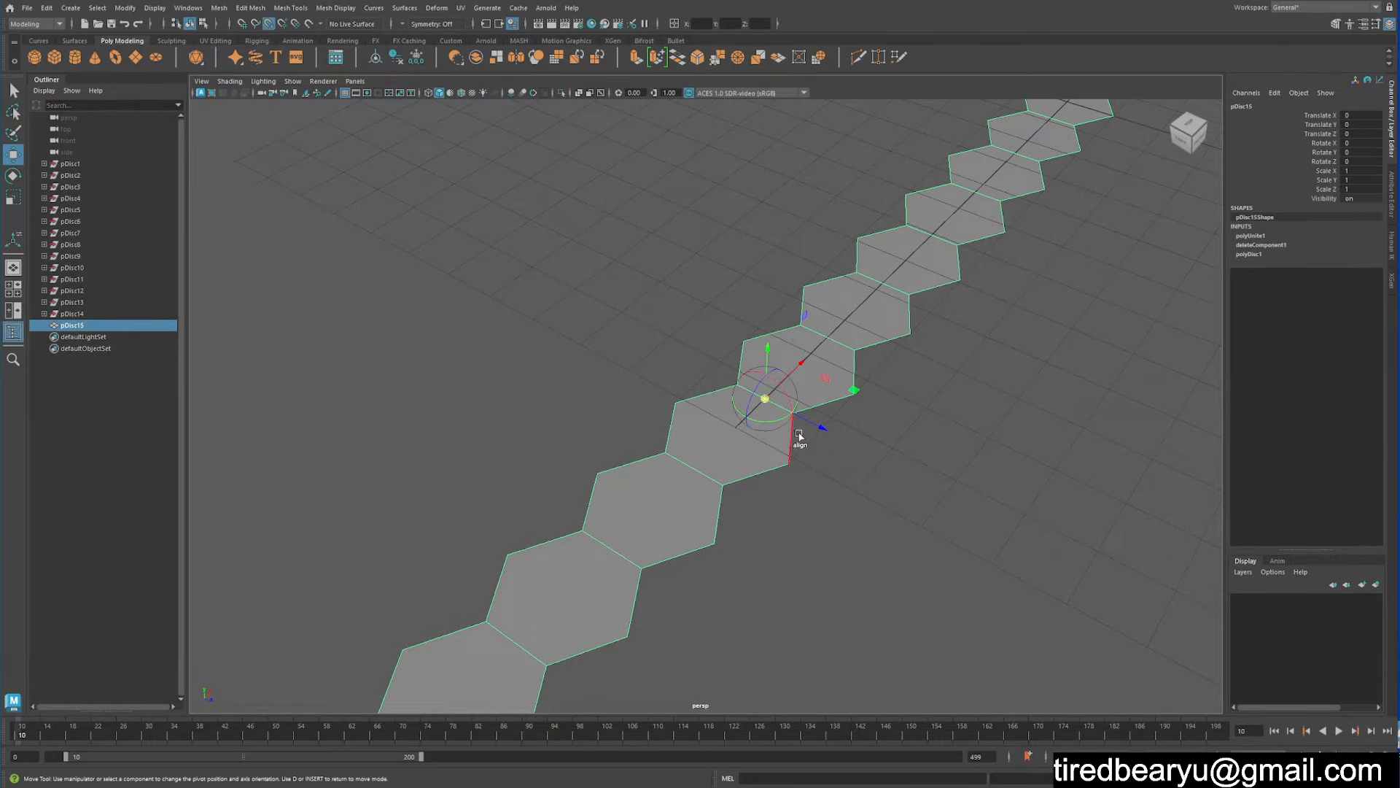
{"action": "middle_click_drag", "start_coordinate": [798, 433], "coordinate": [803, 422]}
{"action": "left_click_drag", "start_coordinate": [803, 421], "coordinate": [796, 431], "text": "alt"}
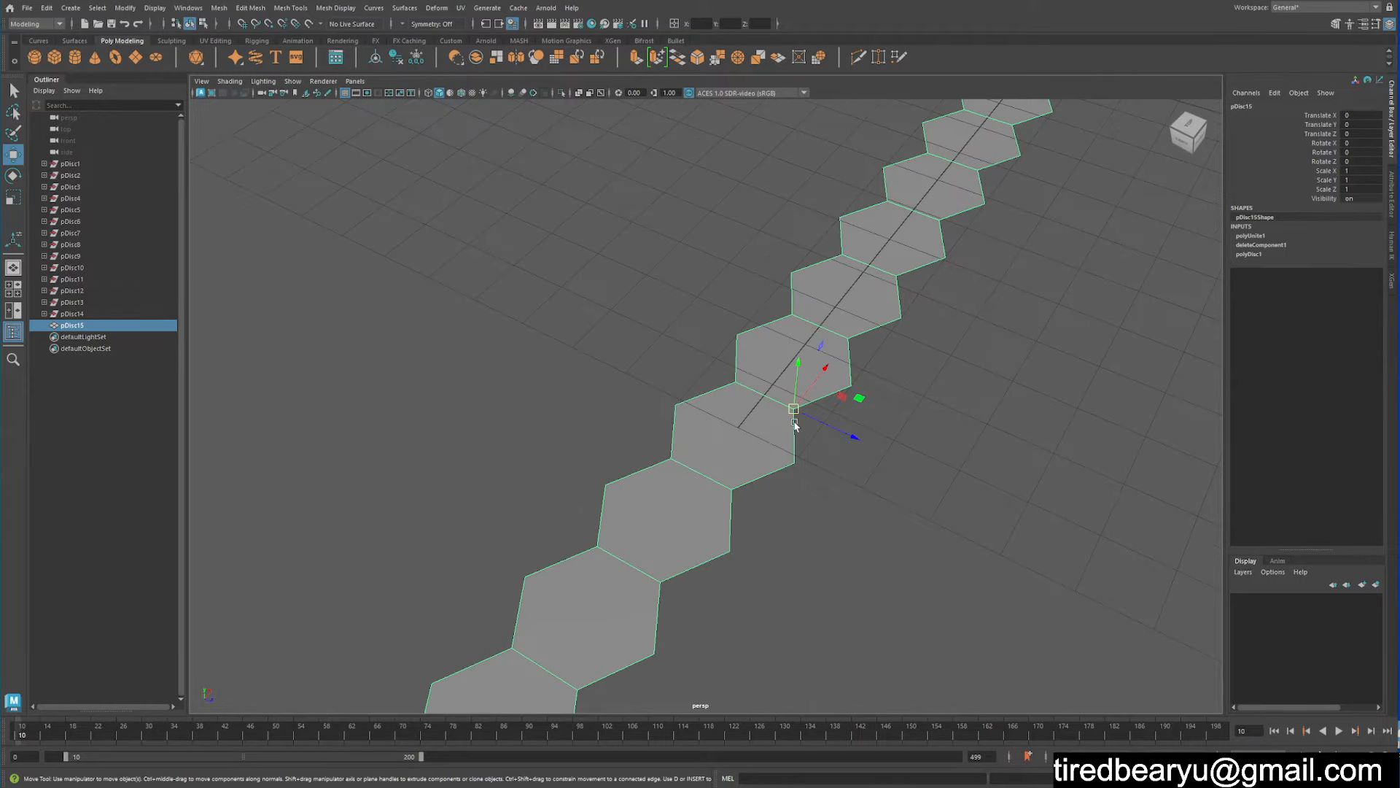
{"action": "key", "text": "d"}
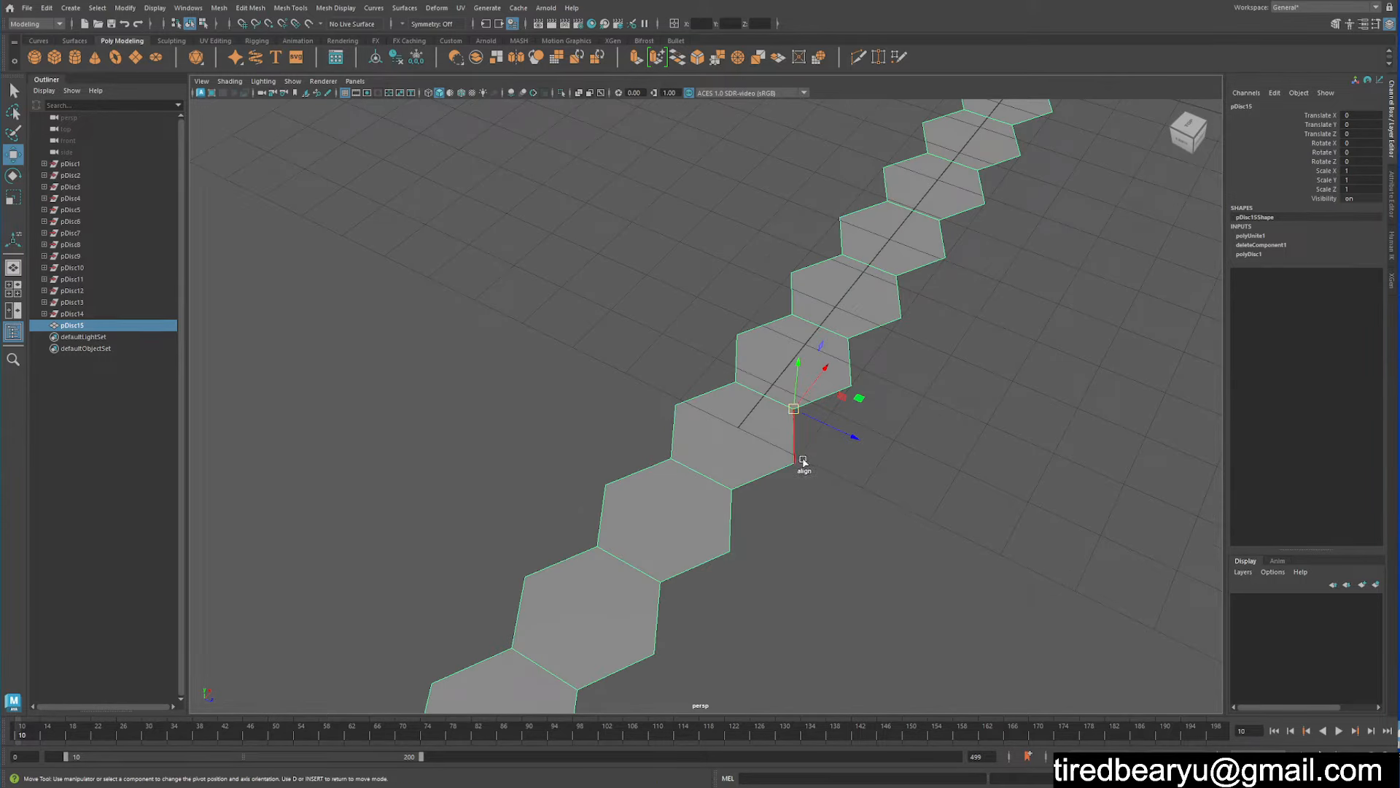
{"action": "key", "text": "v"}
{"action": "middle_click_drag", "start_coordinate": [803, 464], "coordinate": [949, 494]}
- Duplicate the row and vertex-snap the copy against its edge so the hexagons interlock
{"action": "left_click_drag", "start_coordinate": [985, 470], "coordinate": [989, 480], "text": "shift"}
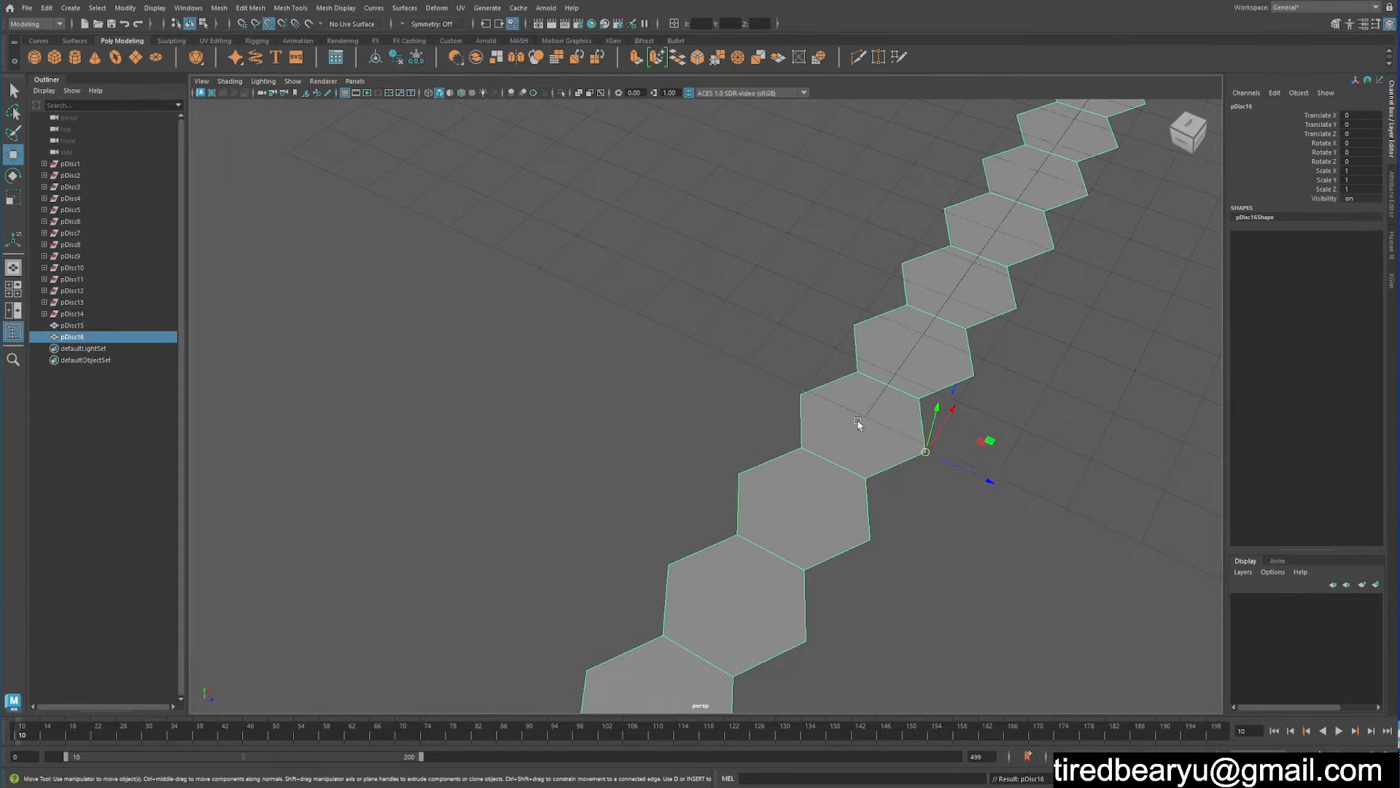
{"action": "middle_click_drag", "start_coordinate": [858, 423], "coordinate": [836, 366]}
{"action": "right_click_drag", "start_coordinate": [1038, 426], "coordinate": [830, 428], "text": "alt"}
{"action": "left_click_drag", "start_coordinate": [830, 428], "coordinate": [825, 458], "text": "alt"}
- Repeat Duplicate with Transform on the row copy to build a grid of 12 interlocking rows
{"action": "key", "text": "shift+d"}
{"action": "key", "text": "shift+d"}
{"action": "key", "text": "shift+d"}
{"action": "key", "text": "shift+d"}
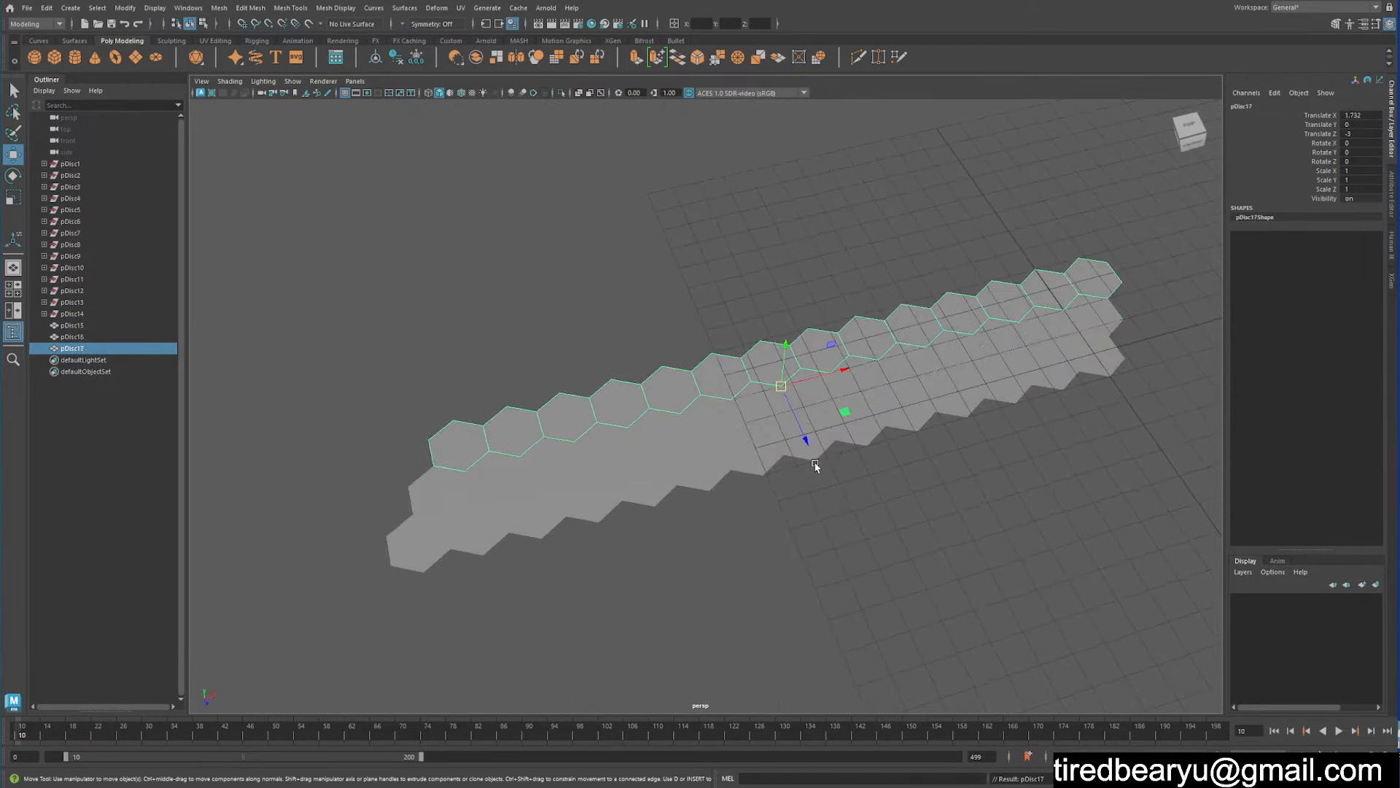
{"action": "key", "text": "shift+d"}
{"action": "key", "text": "shift+d"}
{"action": "key", "text": "shift+d"}
{"action": "key", "text": "shift+d"}
{"action": "key", "text": "shift+d"}
{"action": "key", "text": "shift+d"}
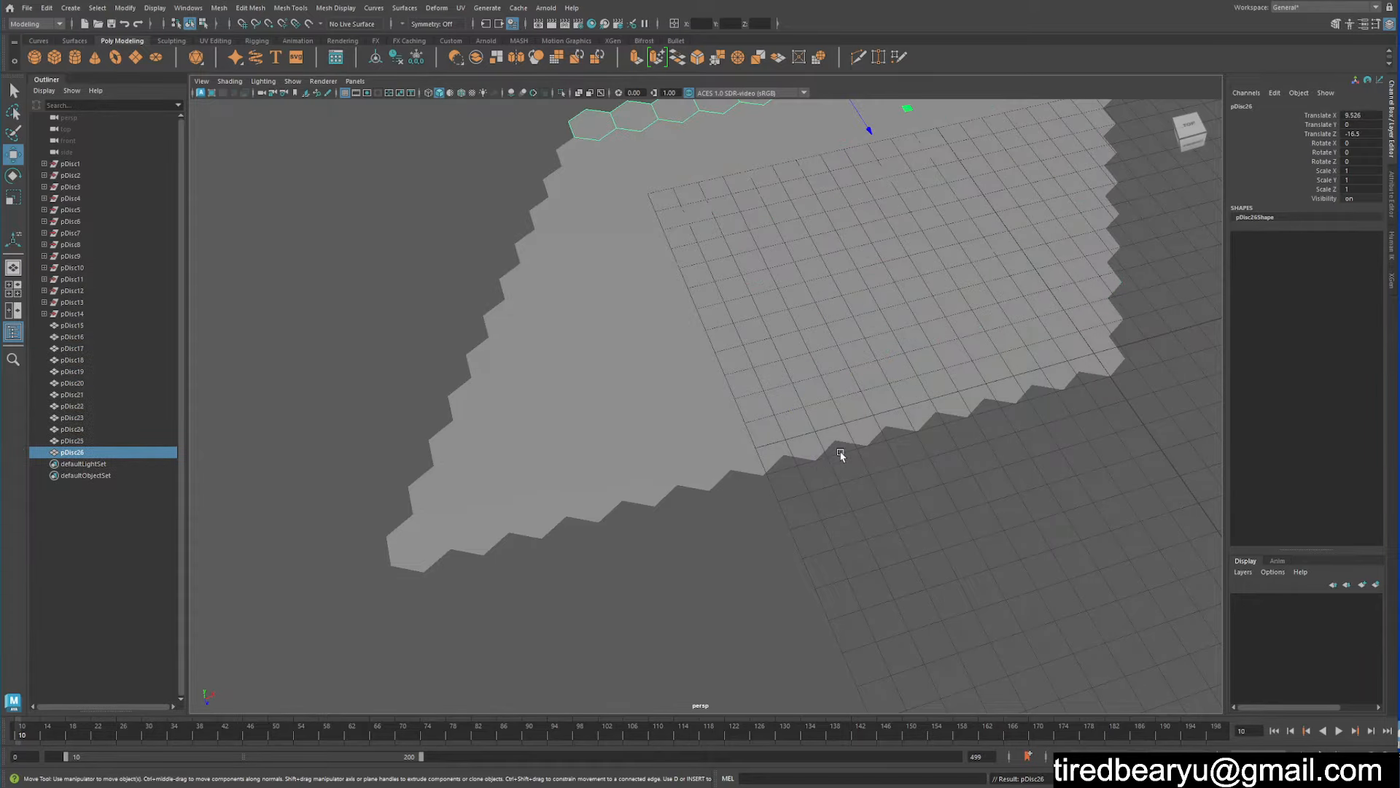
- Combine all 12 rows into one grid mesh and select it
{"action": "mouse_move", "coordinate": [838, 457]}
{"action": "left_mouse_down", "text": "alt"}
{"action": "mouse_move", "coordinate": [675, 403]}
{"action": "mouse_move", "coordinate": [833, 440]}
{"action": "mouse_move", "coordinate": [808, 419]}
{"action": "left_mouse_up", "text": "alt"}
{"action": "mouse_move", "coordinate": [686, 283]}
{"action": "left_mouse_down"}
{"action": "mouse_move", "coordinate": [1043, 578]}
{"action": "mouse_move", "coordinate": [1072, 552]}
{"action": "mouse_move", "coordinate": [1030, 592]}
{"action": "mouse_move", "coordinate": [1094, 584]}
{"action": "left_mouse_up"}
{"action": "key", "text": "5"}
{"action": "left_click", "coordinate": [218, 8]}
{"action": "left_click", "coordinate": [249, 51]}
{"action": "left_click", "coordinate": [994, 419]}
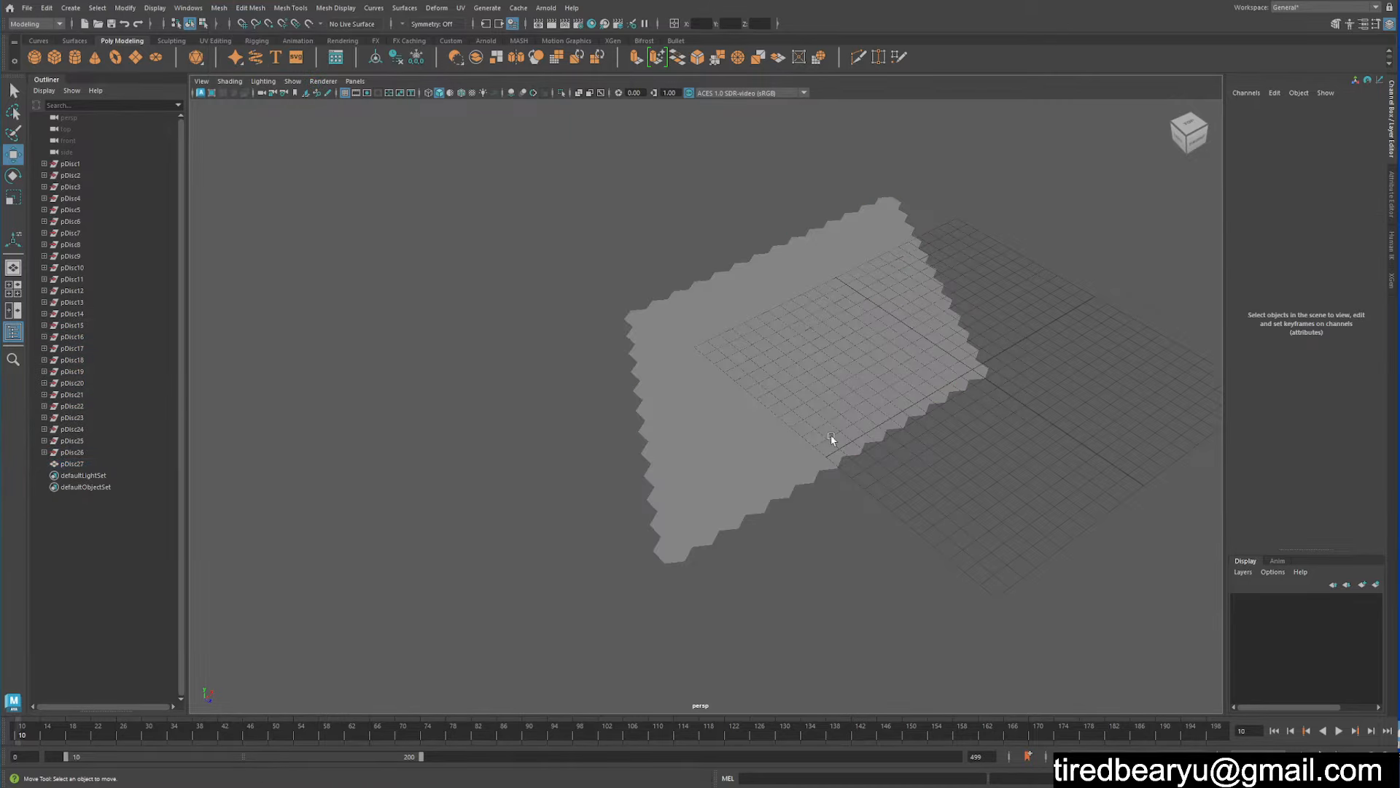
{"action": "left_click", "coordinate": [831, 438]}
- Try extruding all the grid's faces with Keep Faces Together off and a local scale of 0.667
{"action": "mouse_move", "coordinate": [838, 522]}
{"action": "left_mouse_down", "text": "alt"}
{"action": "mouse_move", "coordinate": [885, 503]}
{"action": "mouse_move", "coordinate": [859, 533]}
{"action": "left_mouse_up", "text": "alt"}
{"action": "left_click_drag", "start_coordinate": [887, 455], "coordinate": [823, 483], "text": "alt"}
{"action": "right_click_drag", "start_coordinate": [846, 483], "coordinate": [934, 484], "text": "alt"}
{"action": "middle_click_drag", "start_coordinate": [831, 482], "coordinate": [818, 515], "text": "alt"}
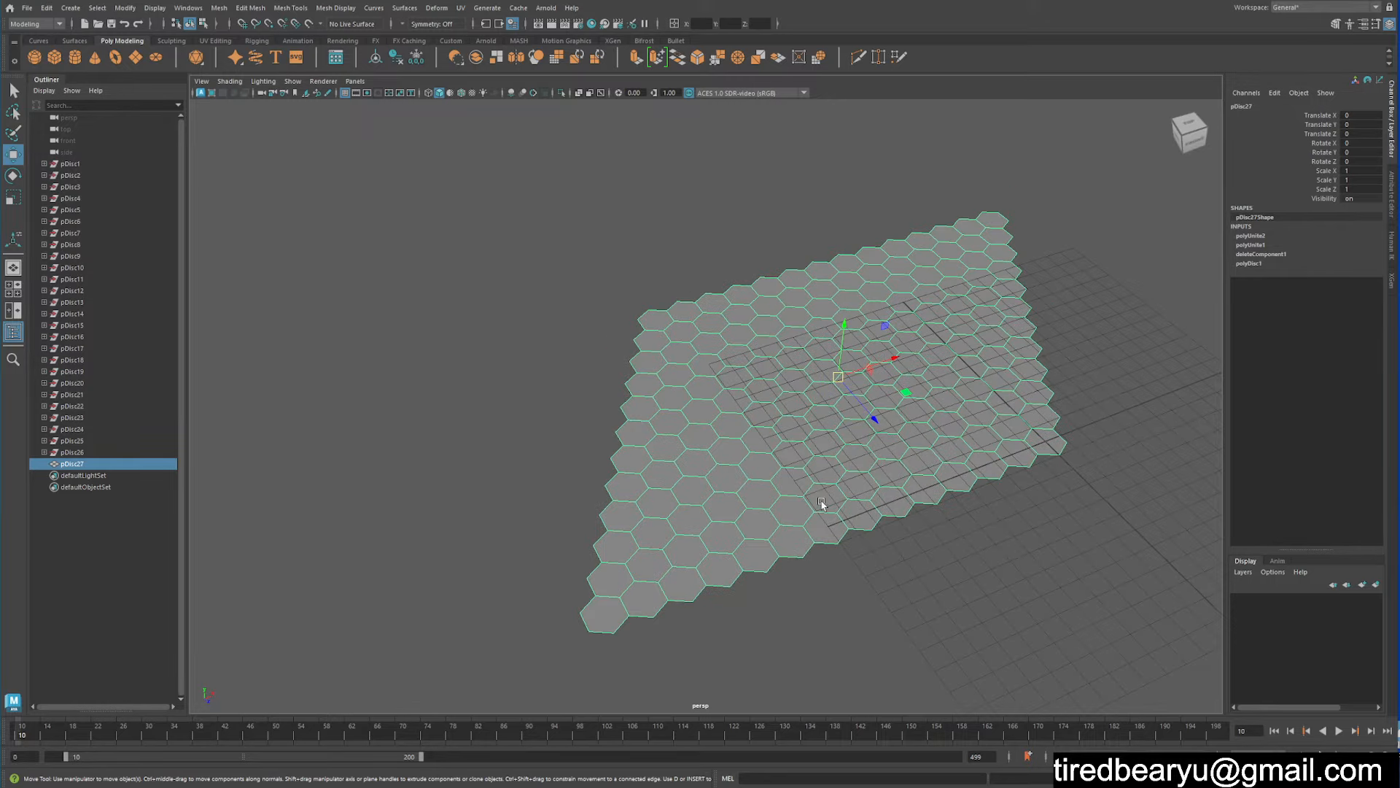
{"action": "right_click_drag", "start_coordinate": [813, 537], "coordinate": [893, 464], "text": "alt"}
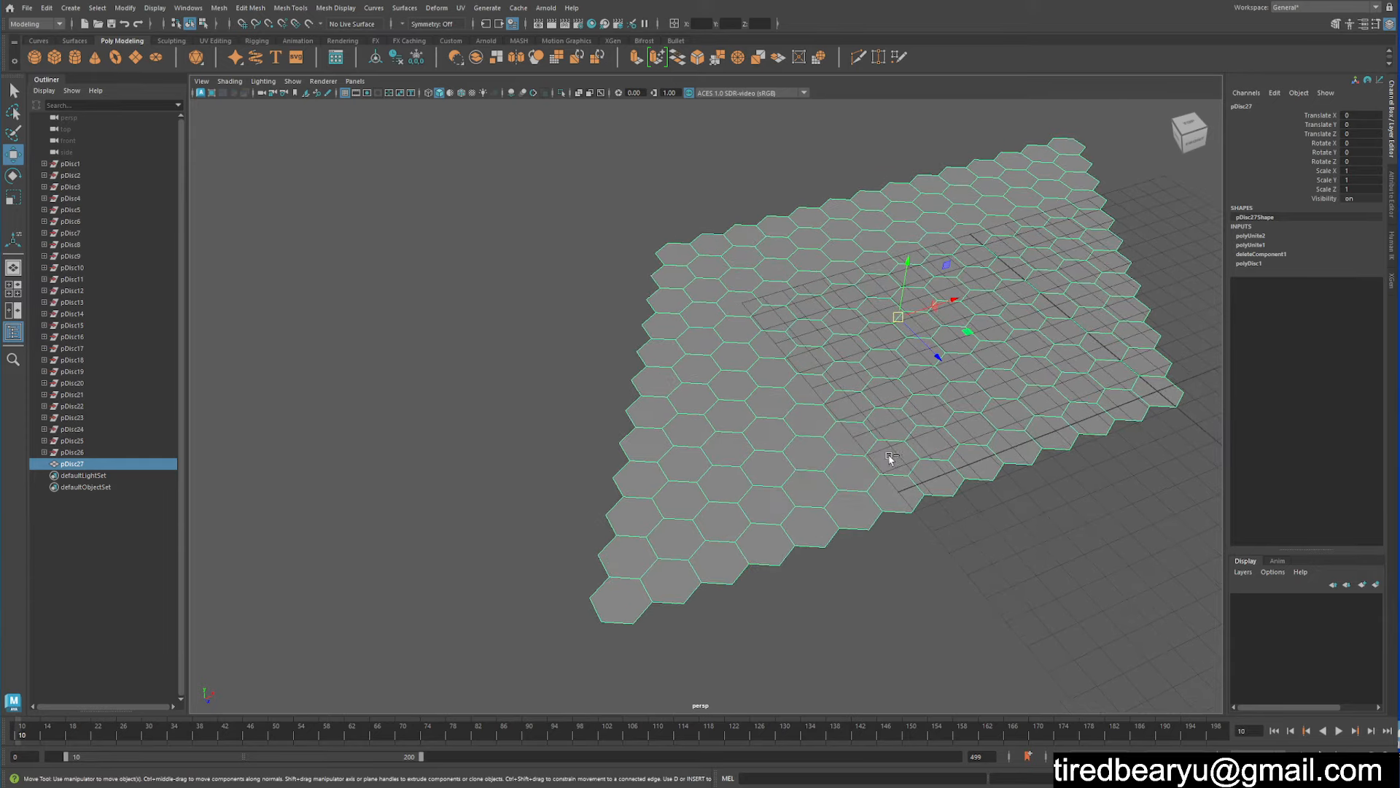
{"action": "key", "text": "ctrl+e"}
{"action": "left_click_drag", "start_coordinate": [910, 456], "coordinate": [916, 444], "text": "alt"}
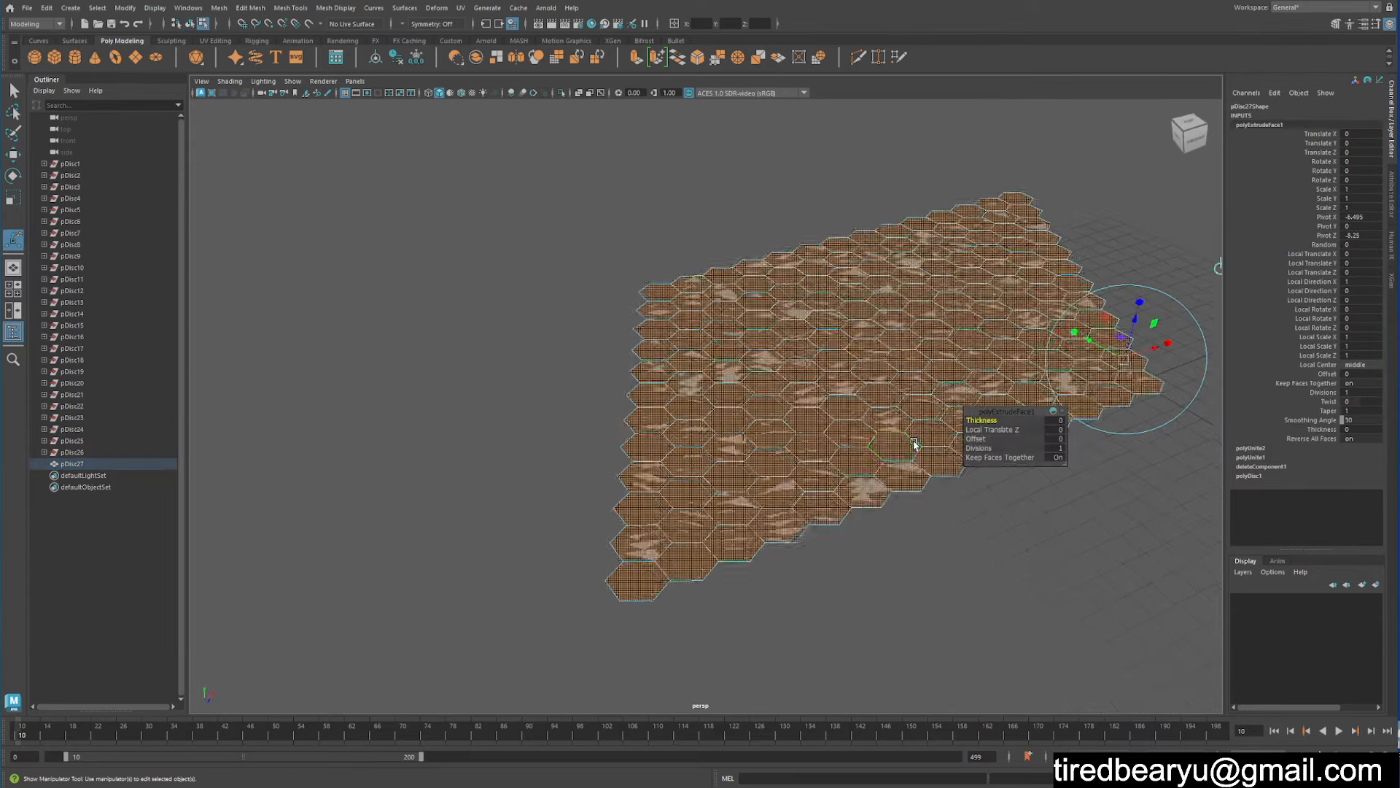
{"action": "middle_click_drag", "start_coordinate": [916, 444], "coordinate": [836, 470], "text": "alt"}
{"action": "mouse_move", "coordinate": [1058, 355]}
{"action": "left_mouse_down"}
{"action": "mouse_move", "coordinate": [1060, 313]}
{"action": "mouse_move", "coordinate": [1058, 337]}
{"action": "left_mouse_up"}
{"action": "key", "text": "ctrl+z"}
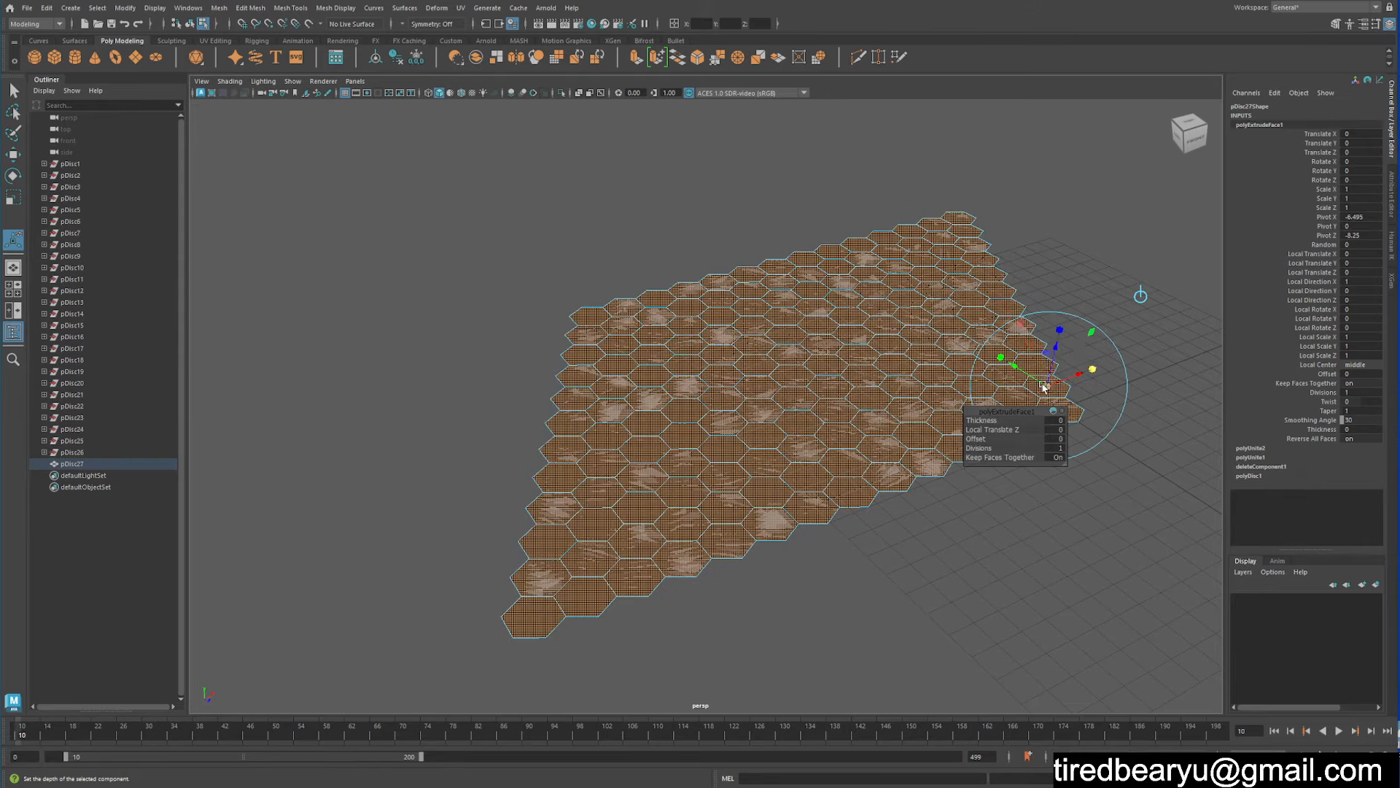
{"action": "left_click_drag", "start_coordinate": [1045, 385], "coordinate": [803, 566]}
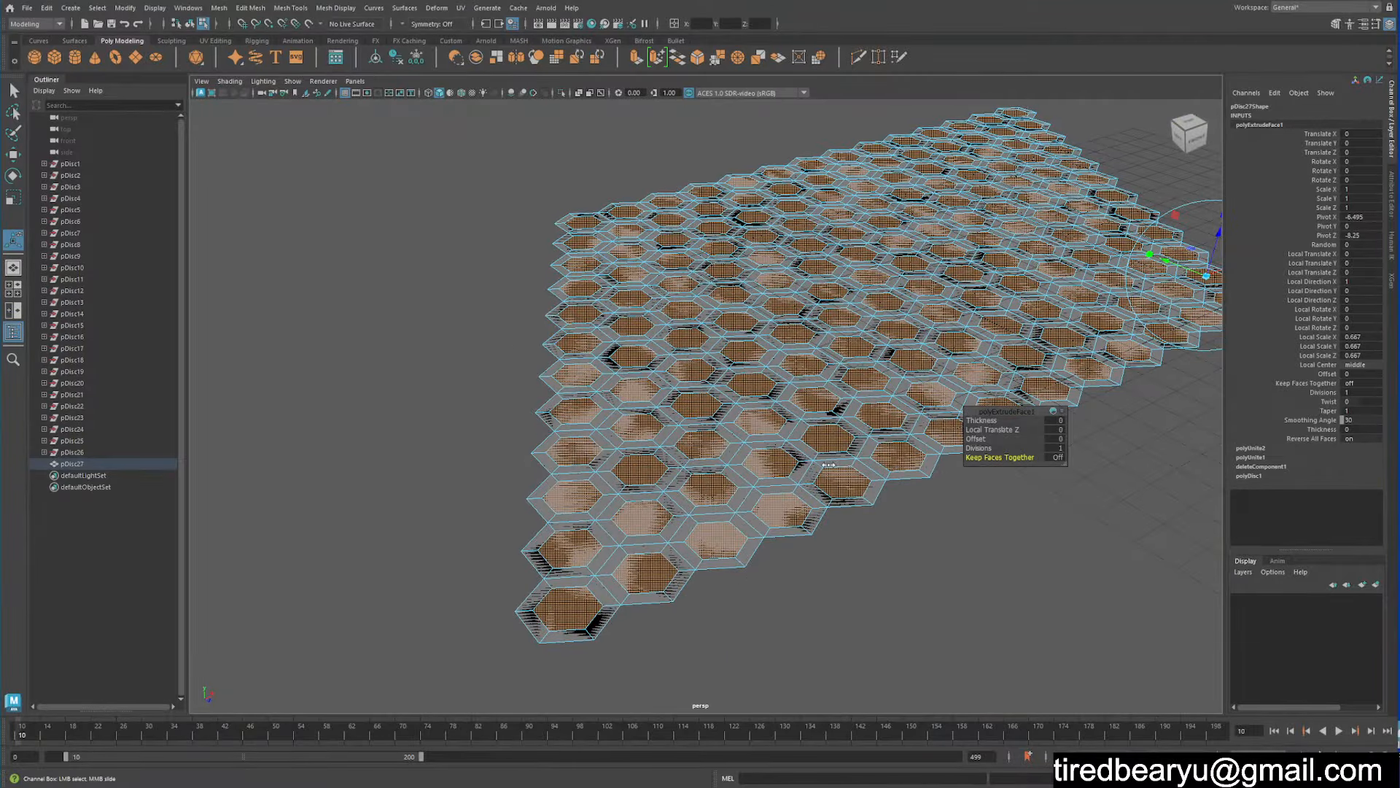
{"action": "left_click_drag", "start_coordinate": [831, 482], "coordinate": [840, 543], "text": "alt"}
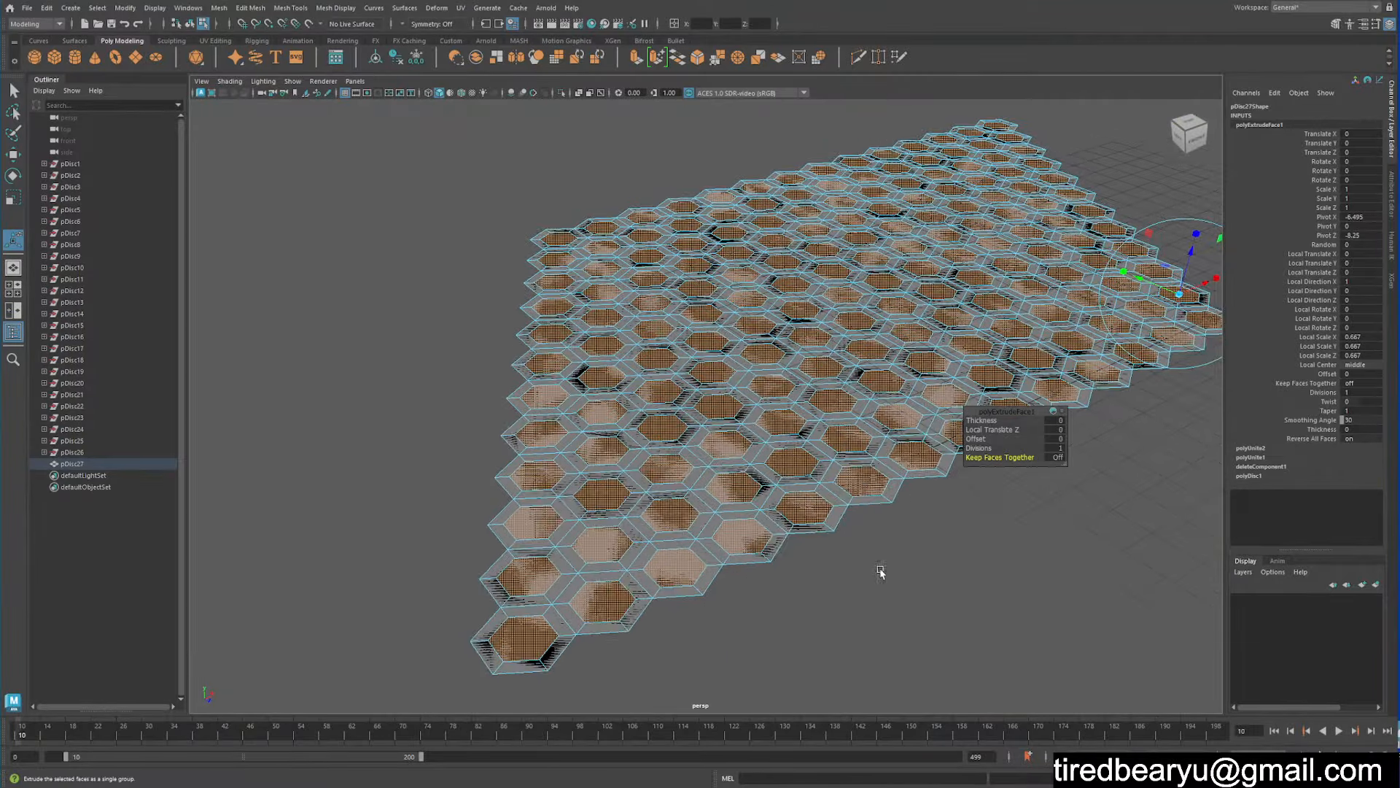
- Undo the trial extrusion of the grid's faces
{"action": "key", "text": "ctrl+z"}
{"action": "key", "text": "ctrl+z"}
{"action": "key", "text": "ctrl+z"}
{"action": "key", "text": "ctrl+z"}
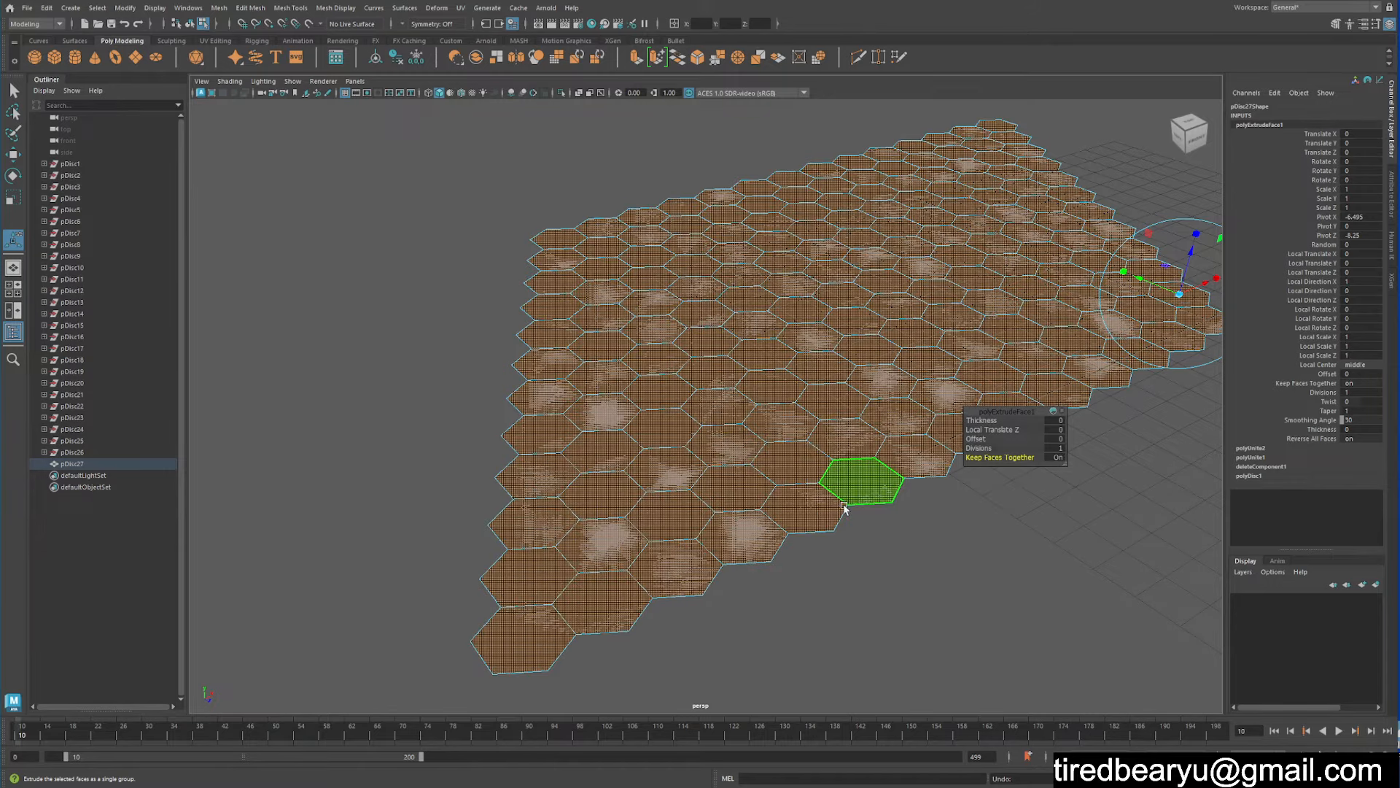
- Select the whole grid and delete its construction history
{"action": "left_click", "coordinate": [792, 448]}
{"action": "key", "text": "f"}
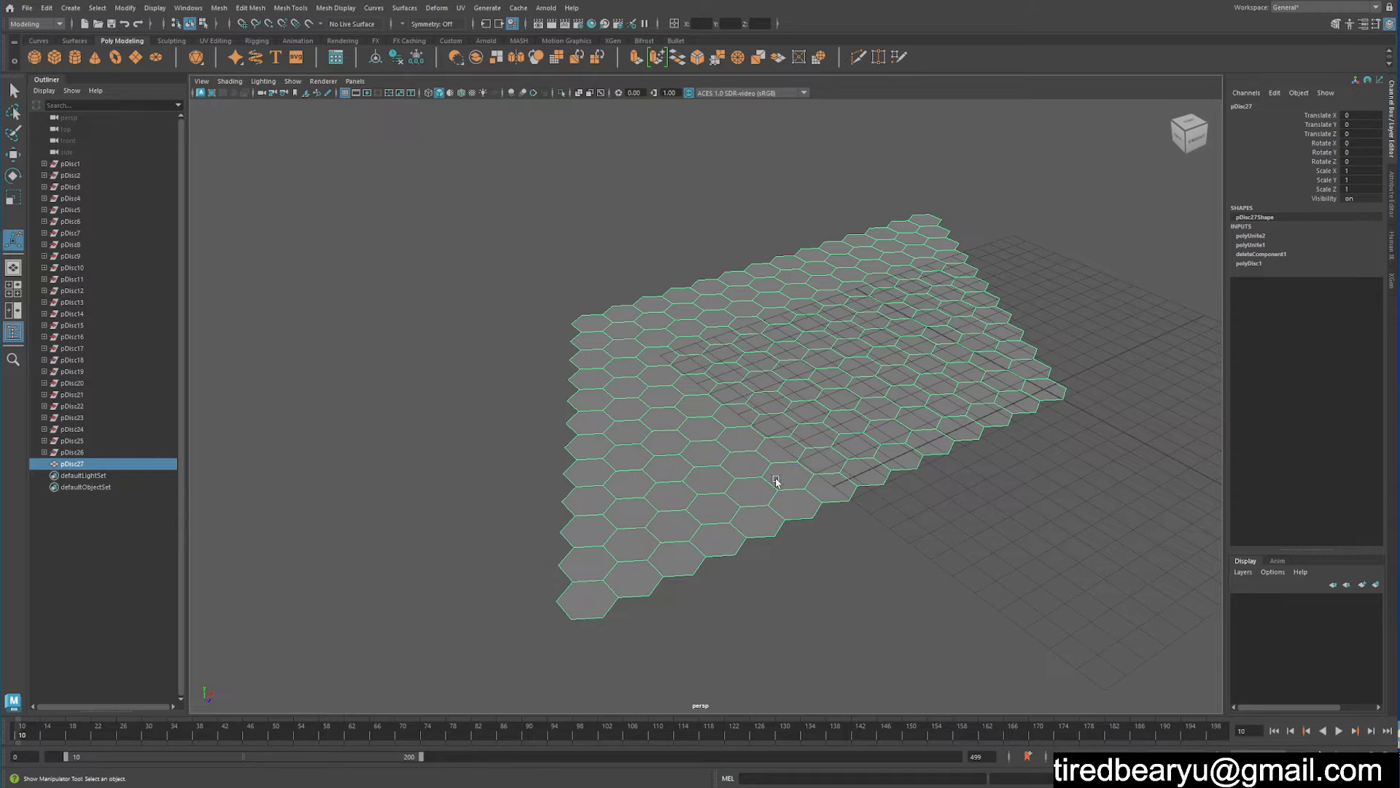
{"action": "key", "text": "alt+shift+d"}
{"action": "left_click", "coordinate": [941, 479]}
{"action": "left_click", "coordinate": [872, 491]}
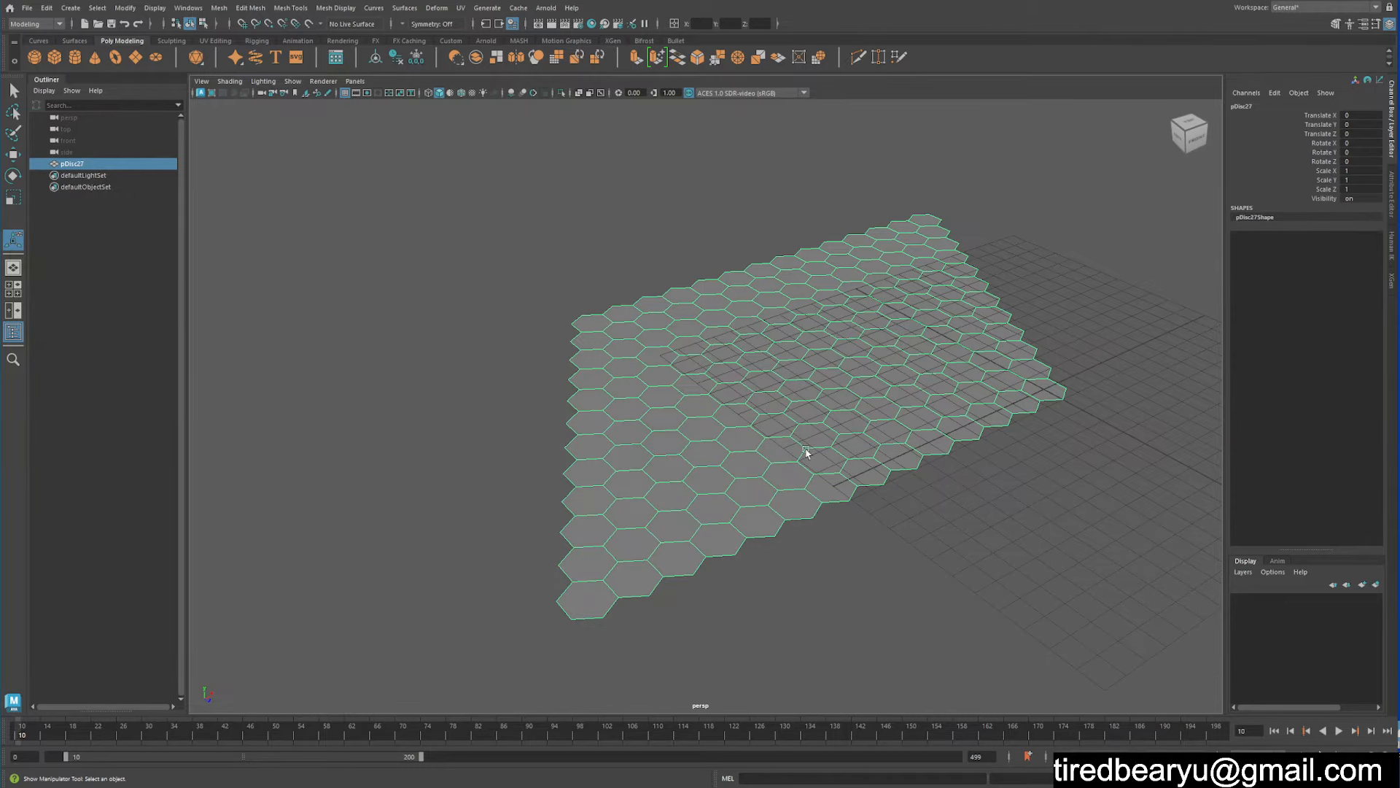
- Pull one edge hexagon face off the grid to test whether it is attached, undo it and return to object selection
{"action": "right_click_drag", "start_coordinate": [794, 459], "coordinate": [795, 493]}
{"action": "left_click", "coordinate": [795, 497]}
{"action": "key", "text": "w"}
{"action": "middle_click_drag", "start_coordinate": [856, 579], "coordinate": [1025, 617]}
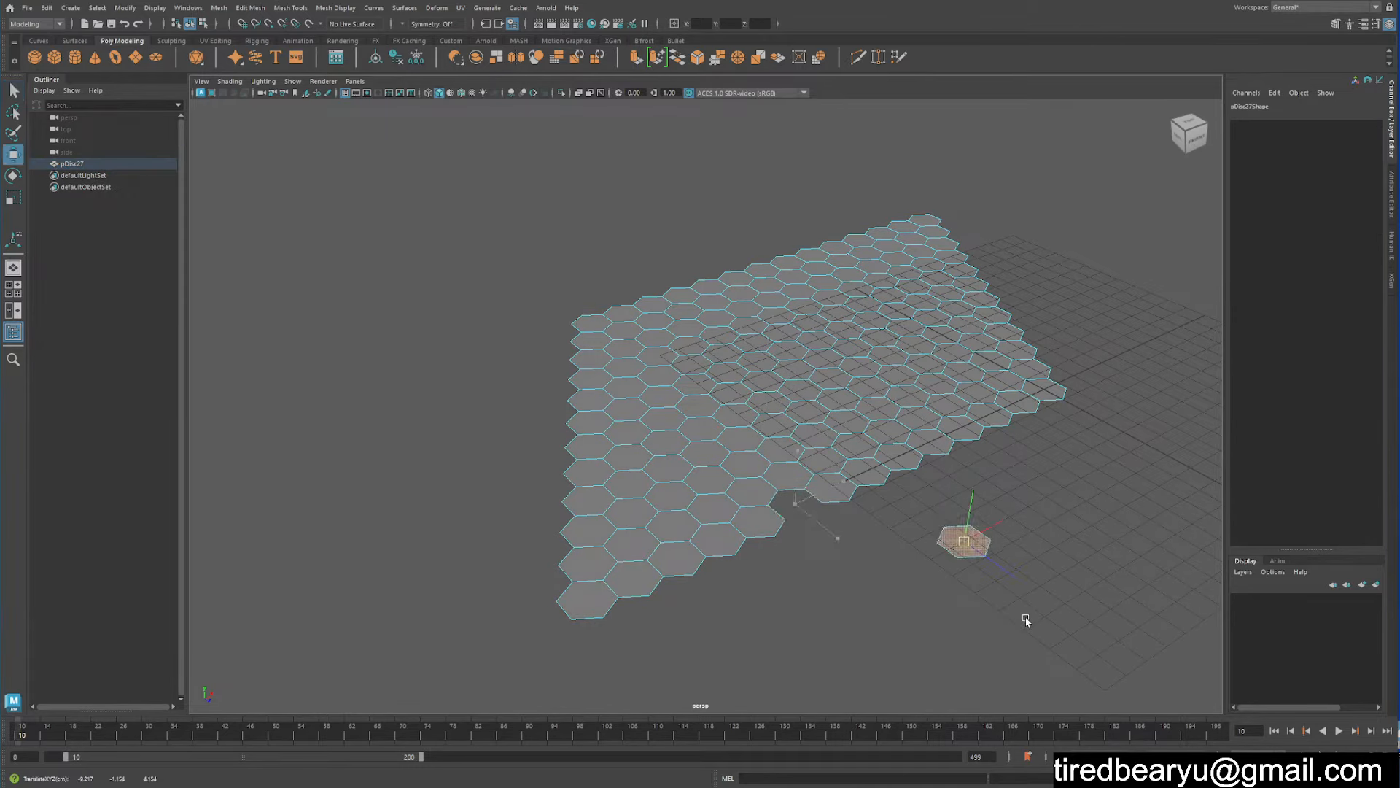
{"action": "key", "text": "ctrl+z"}
{"action": "key", "text": "F8"}
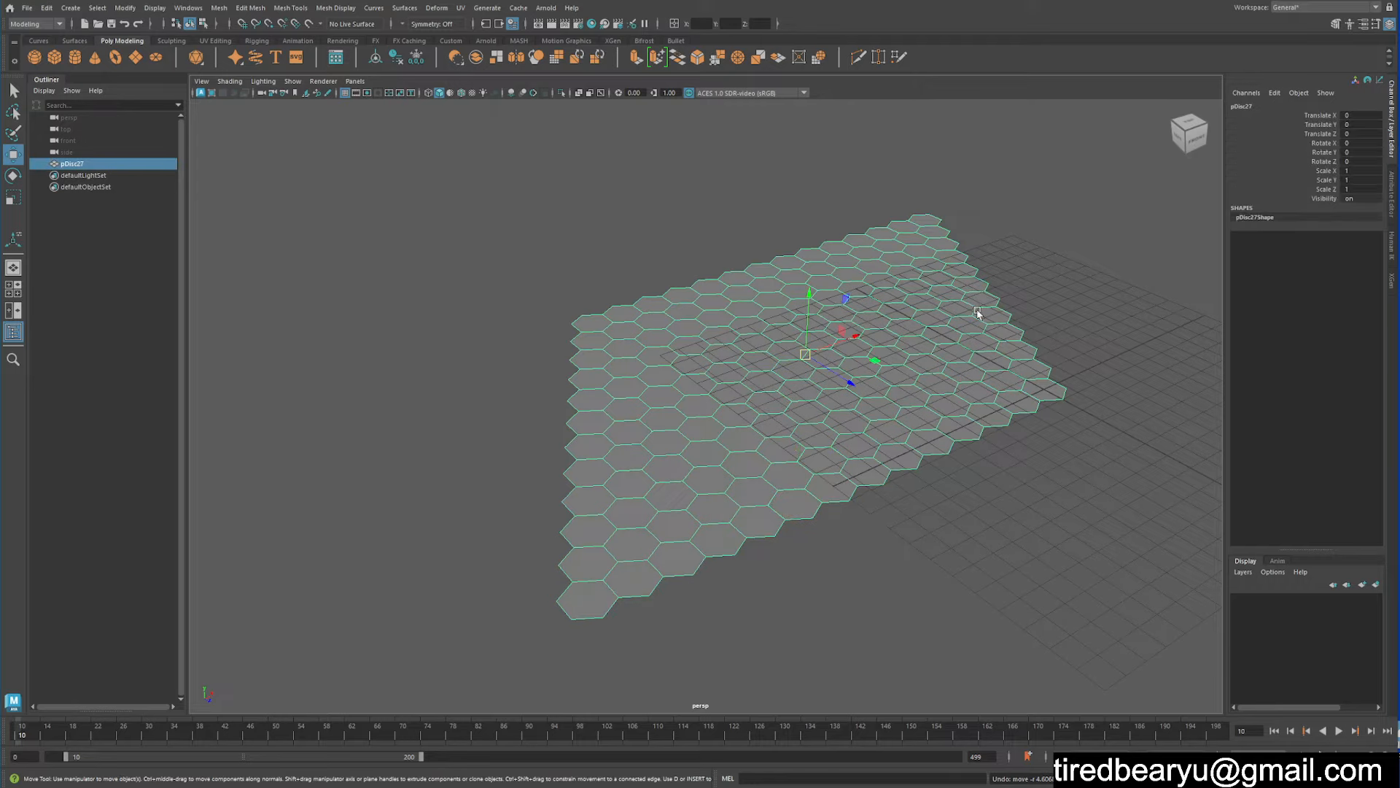
- Merge the grid's overlapping vertices so neighbouring hexagons are welded together
{"action": "left_click", "coordinate": [250, 7]}
{"action": "left_click", "coordinate": [283, 145]}
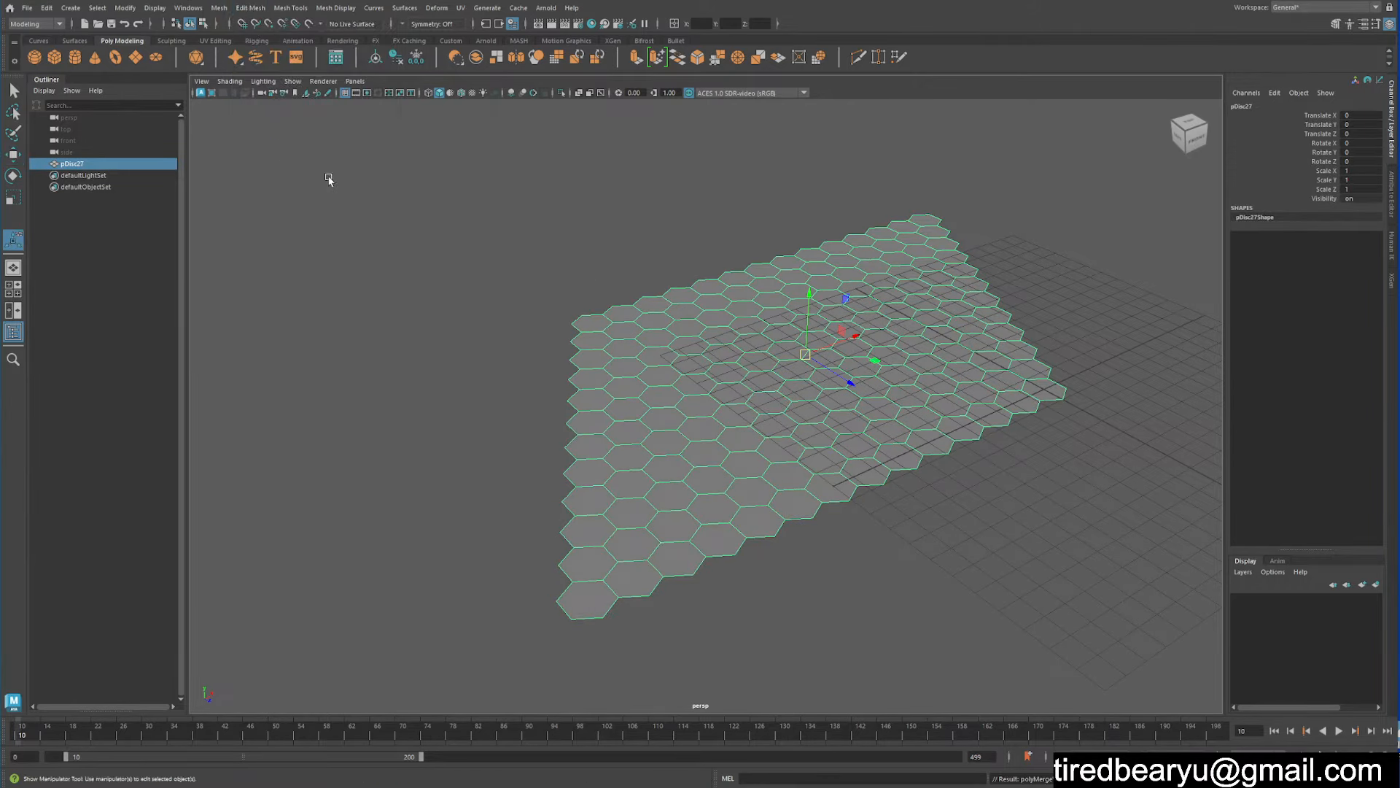
{"action": "right_click_drag", "start_coordinate": [823, 338], "coordinate": [884, 310]}
{"action": "left_click", "coordinate": [1008, 298]}
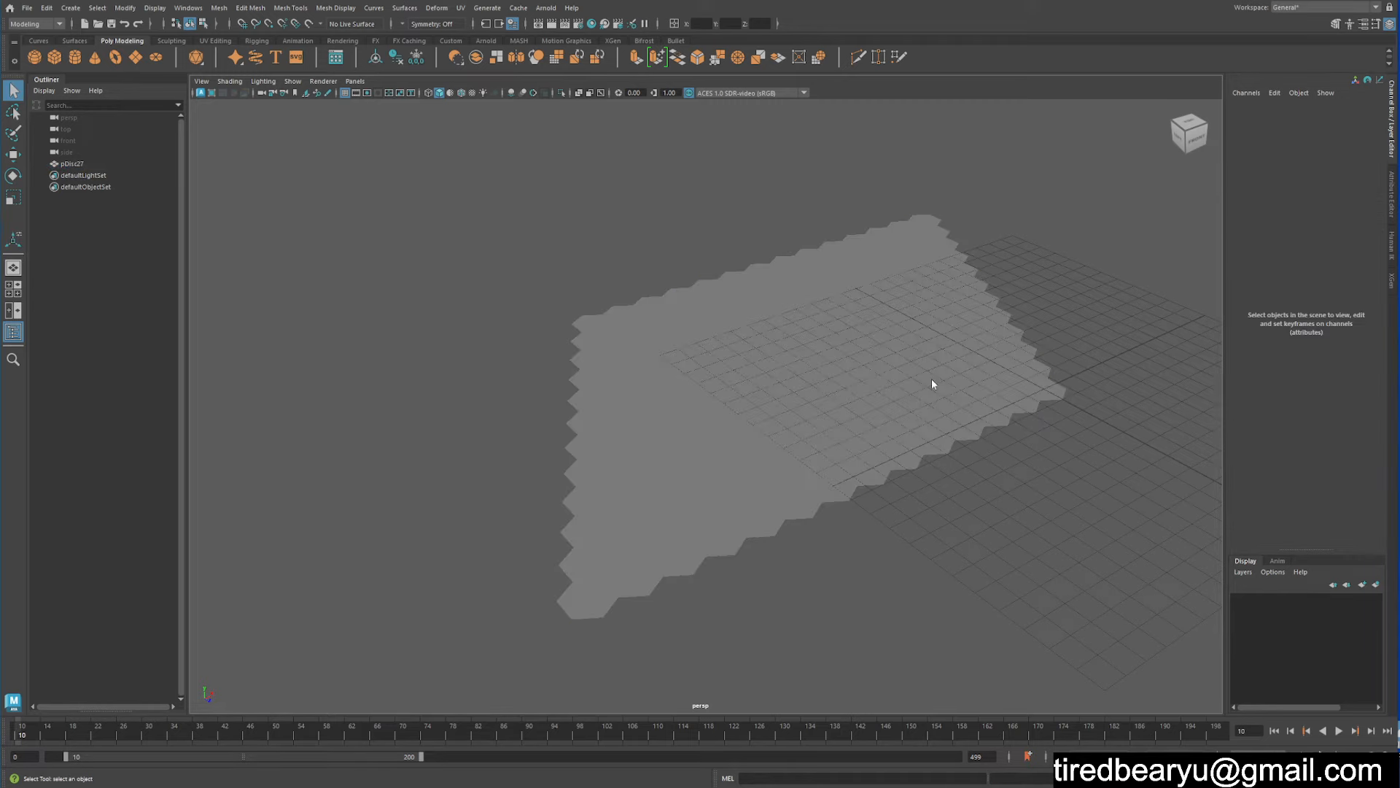
- Pull an edge hexagon face outward on the merged grid to test the weld, and undo the move
{"action": "right_click_drag", "start_coordinate": [934, 436], "coordinate": [935, 461]}
{"action": "left_click", "coordinate": [937, 444]}
{"action": "key", "text": "w"}
{"action": "middle_click_drag", "start_coordinate": [986, 500], "coordinate": [1182, 569]}
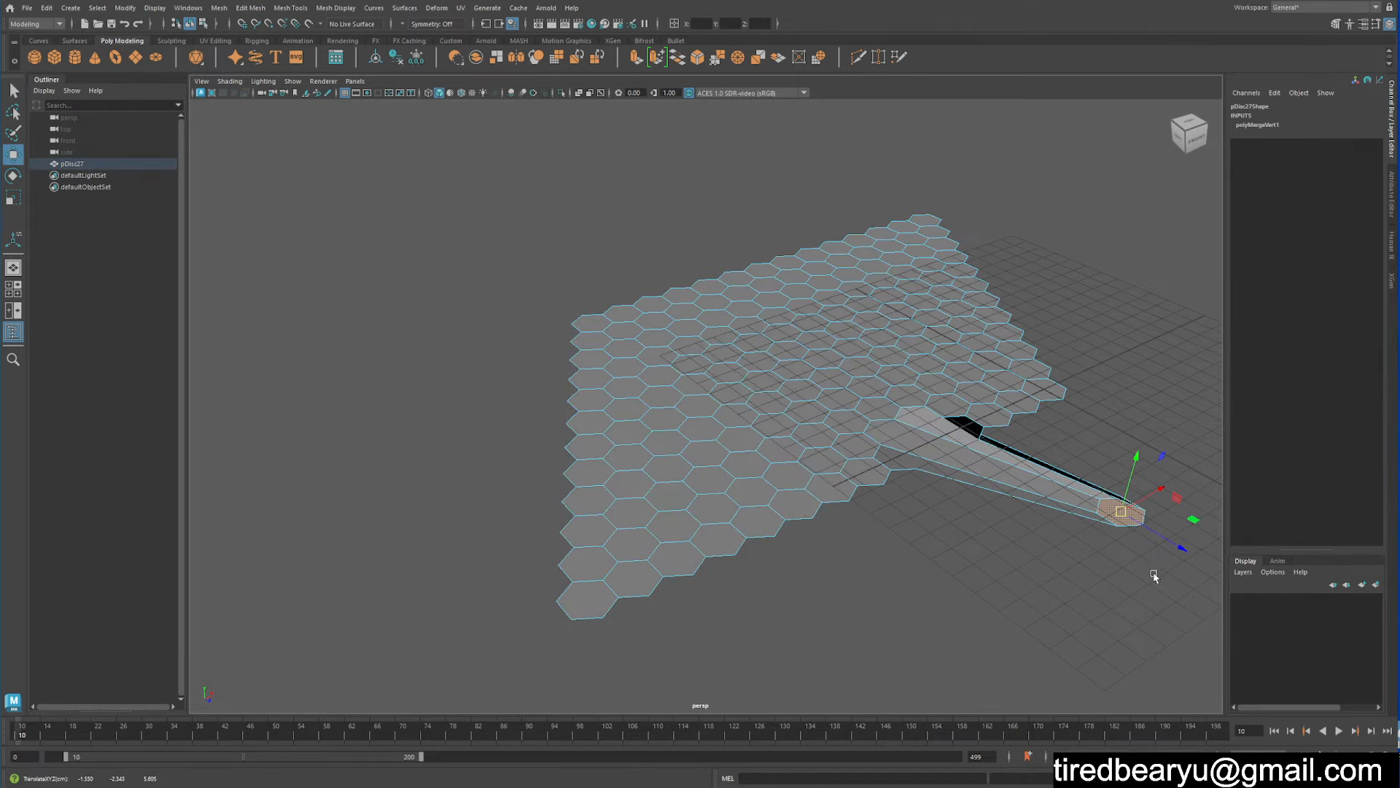
{"action": "key", "text": "ctrl+z"}
- Select all faces connected to an edge hexagon to check the weld, and return to object selection
{"action": "left_click", "coordinate": [899, 458]}
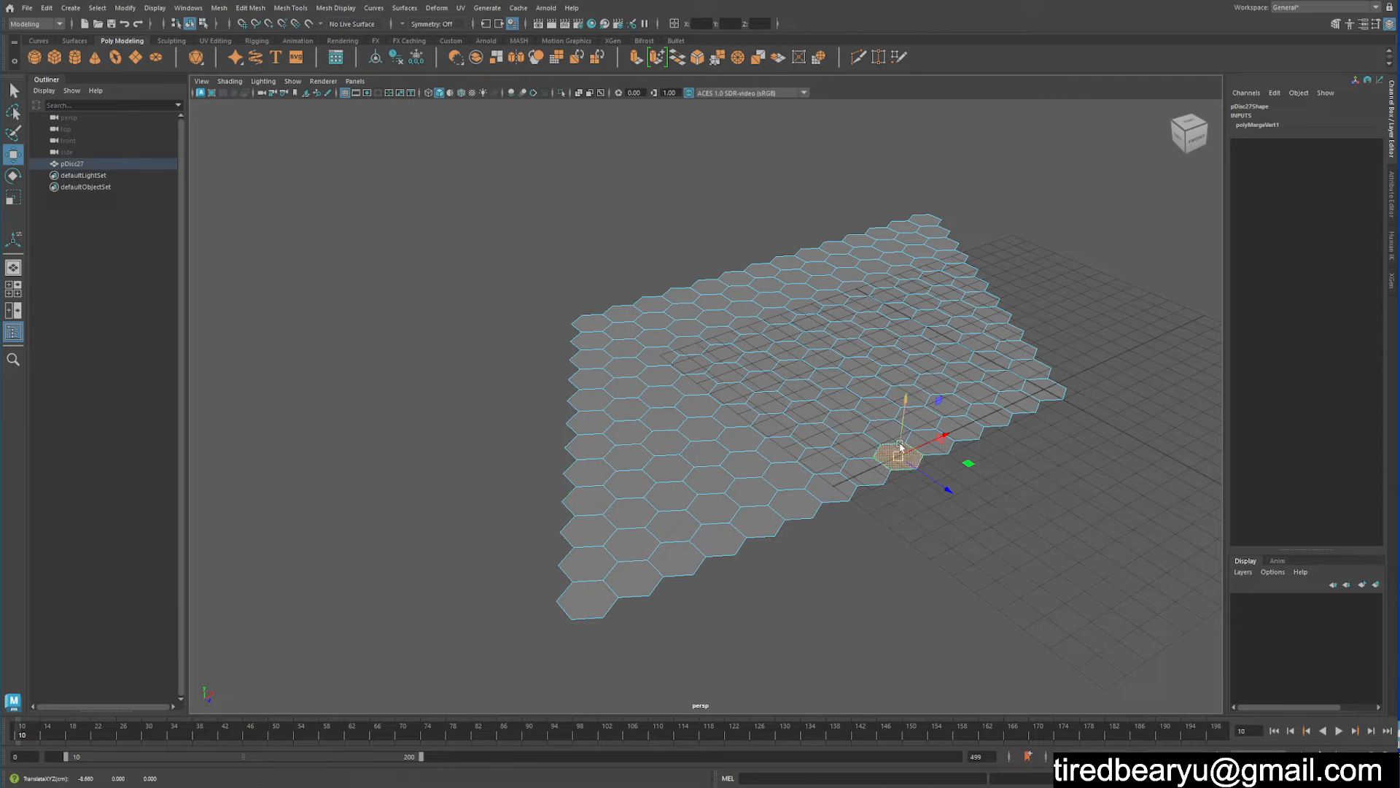
{"action": "double_click", "coordinate": [884, 465]}
{"action": "right_click_drag", "start_coordinate": [905, 396], "coordinate": [954, 367]}
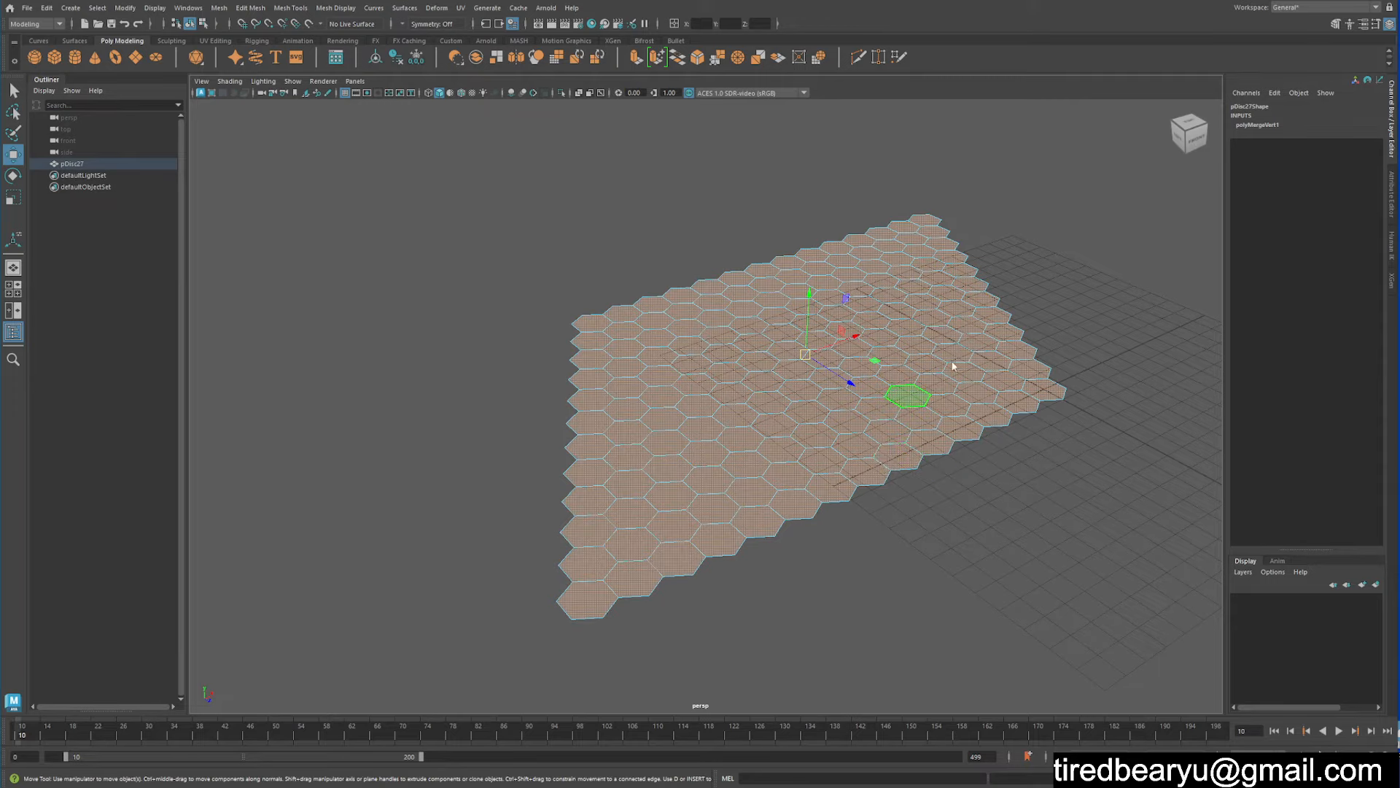
- Extrude the merged grid's faces with Keep Faces Together off and scale each hexagon inward to about 0.683
{"action": "left_click_drag", "start_coordinate": [954, 436], "coordinate": [938, 444], "text": "alt"}
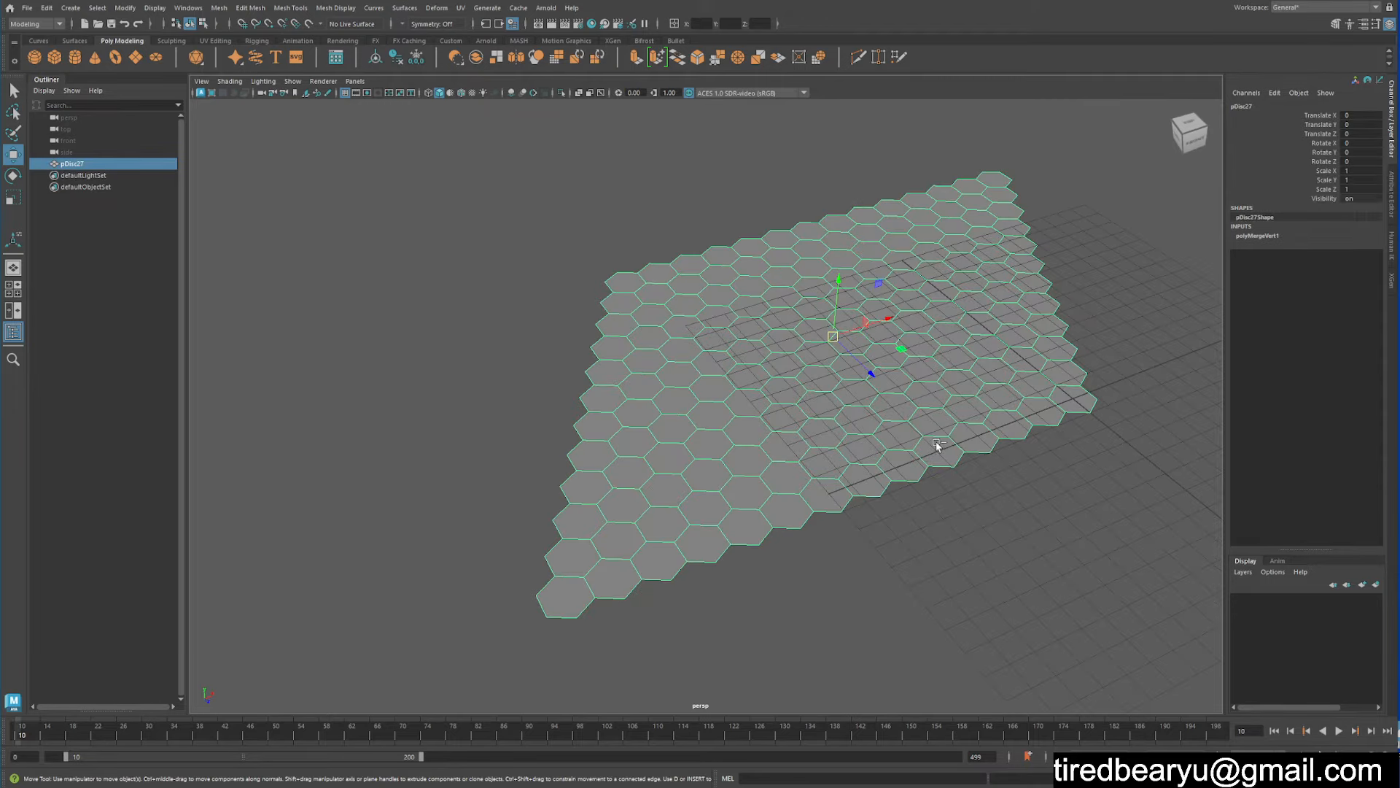
{"action": "right_click_drag", "start_coordinate": [937, 444], "coordinate": [932, 478], "text": "shift"}
{"action": "left_click_drag", "start_coordinate": [941, 479], "coordinate": [1024, 481], "text": "alt"}
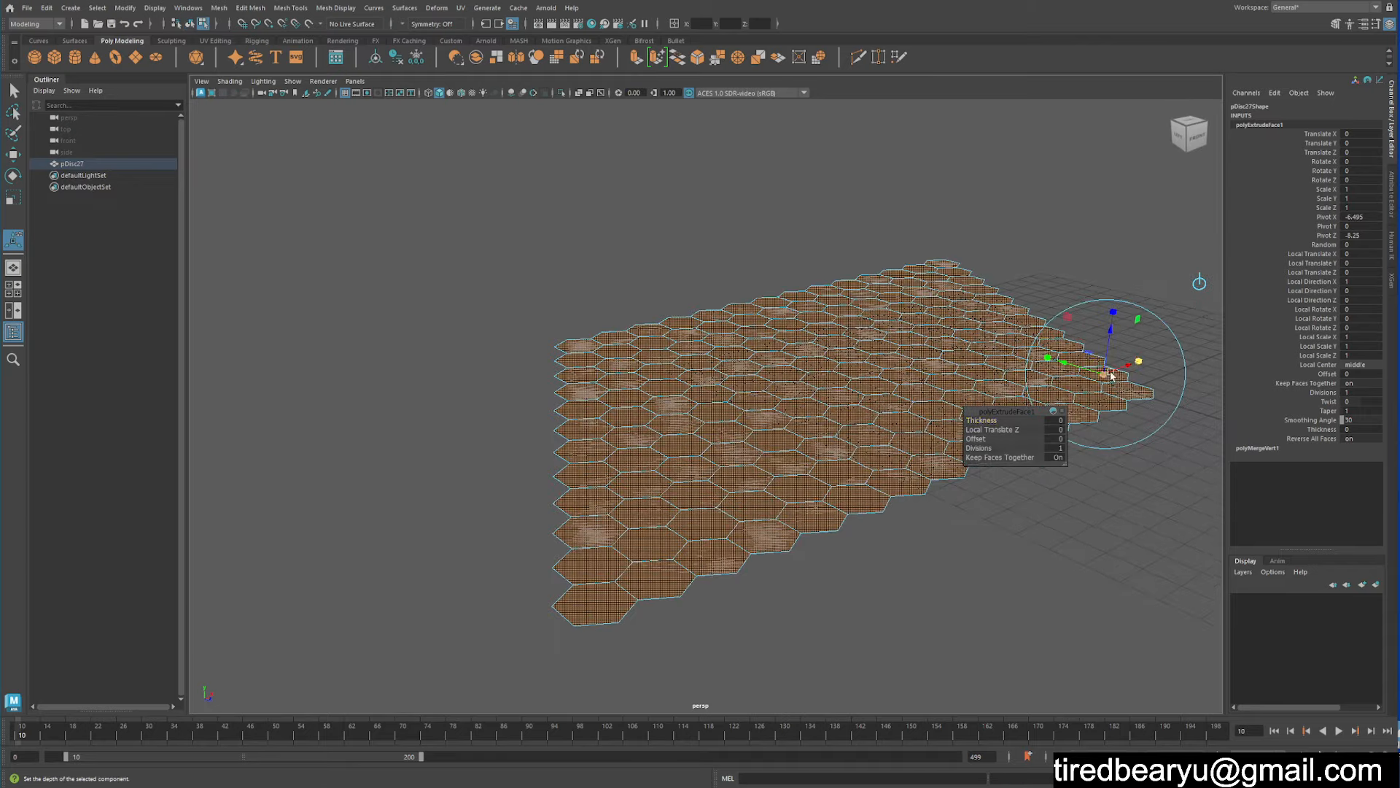
{"action": "left_click_drag", "start_coordinate": [1112, 375], "coordinate": [1060, 392]}
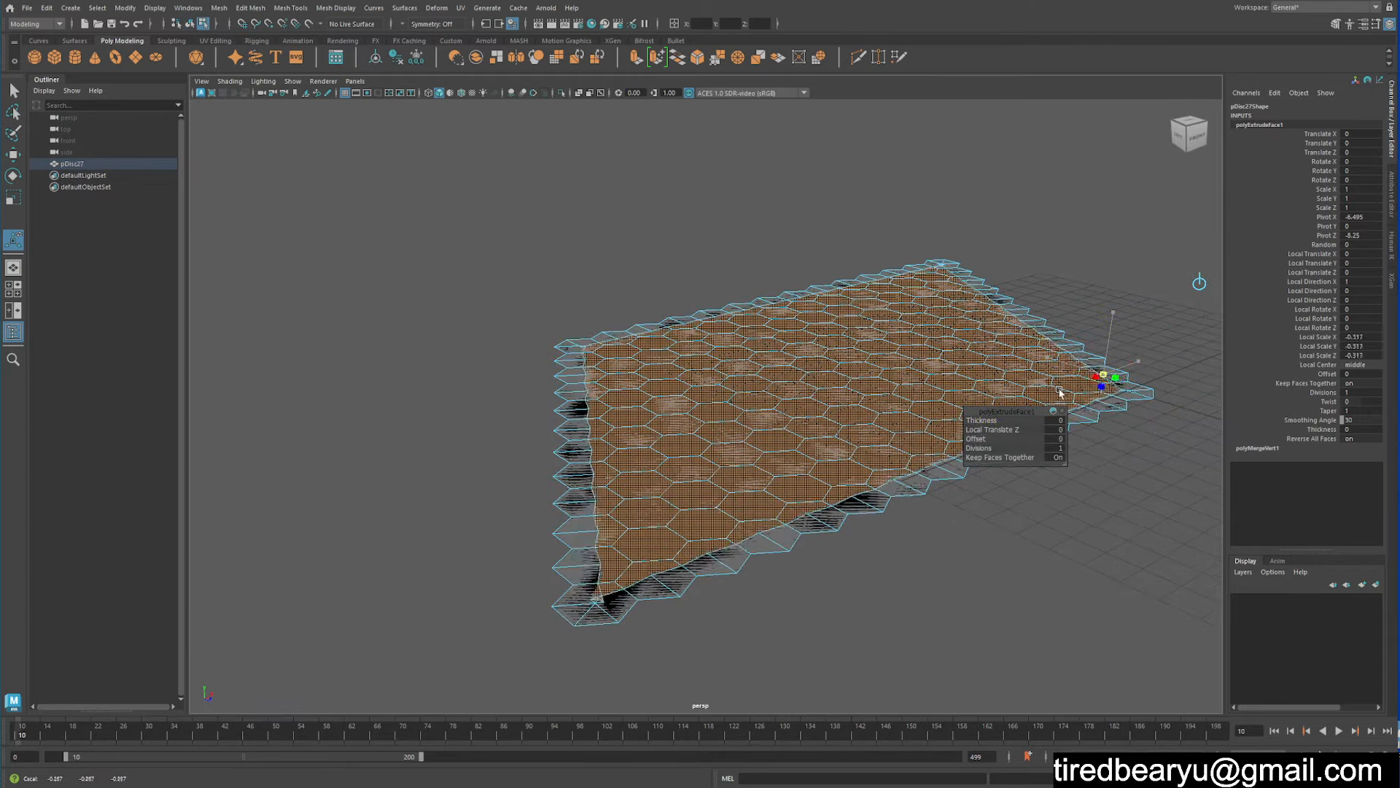
{"action": "key", "text": "ctrl+z"}
{"action": "left_click", "coordinate": [993, 457]}
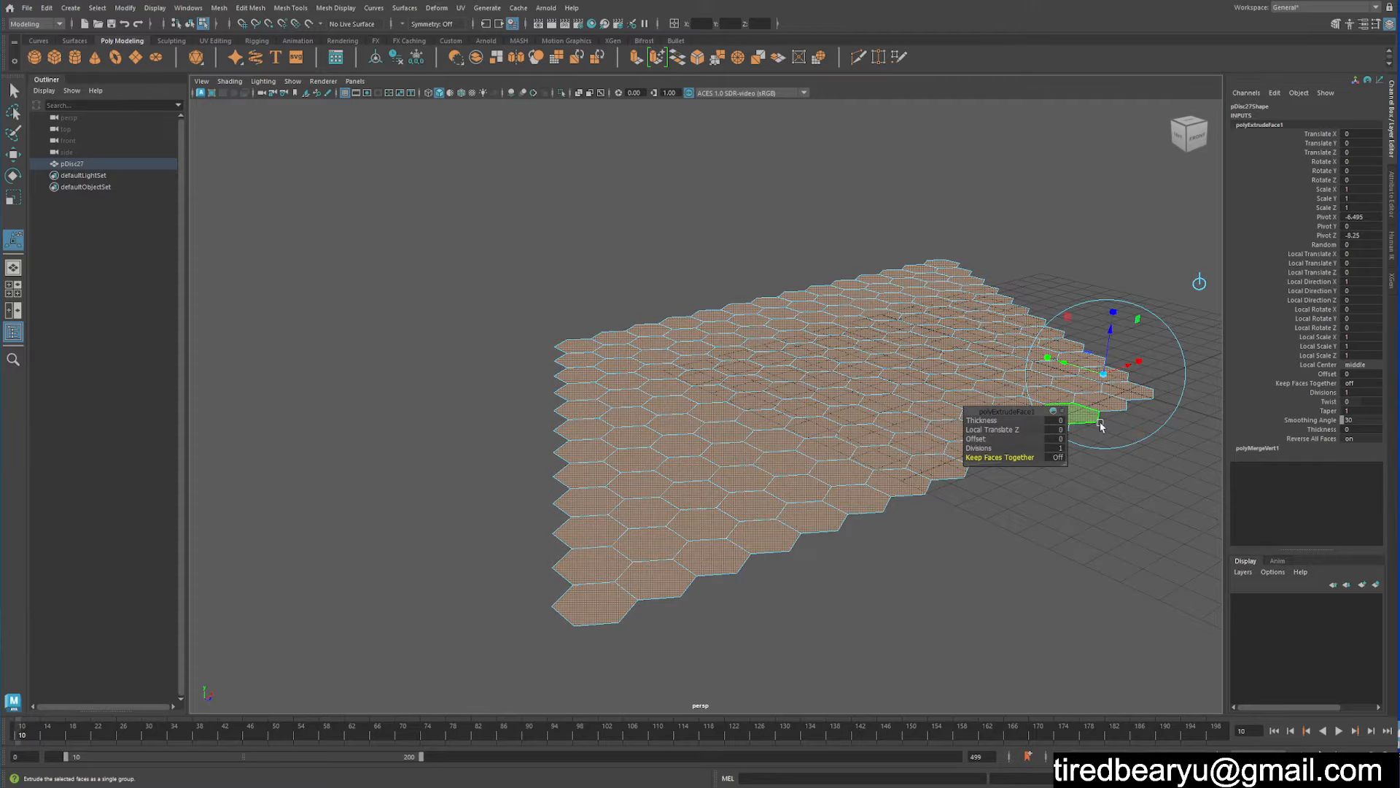
{"action": "left_click_drag", "start_coordinate": [1104, 374], "coordinate": [1092, 383]}
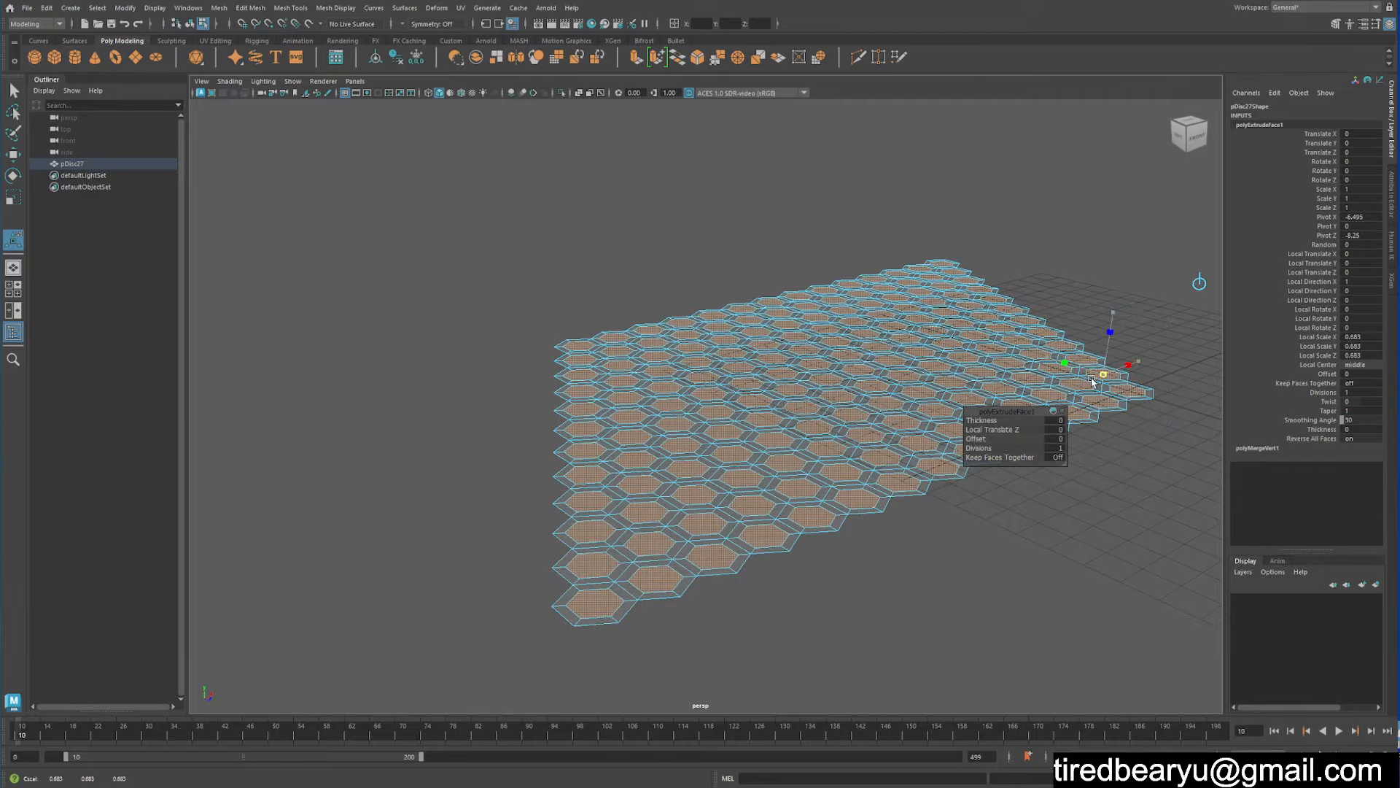
- Delete the inset hexagon faces to open holes in the grid, and select the whole honeycomb mesh
{"action": "left_click_drag", "start_coordinate": [931, 593], "coordinate": [909, 423], "text": "alt"}
{"action": "left_click", "coordinate": [947, 599]}
{"action": "key", "text": "q"}
{"action": "left_click", "coordinate": [988, 391]}
{"action": "key", "text": "f"}
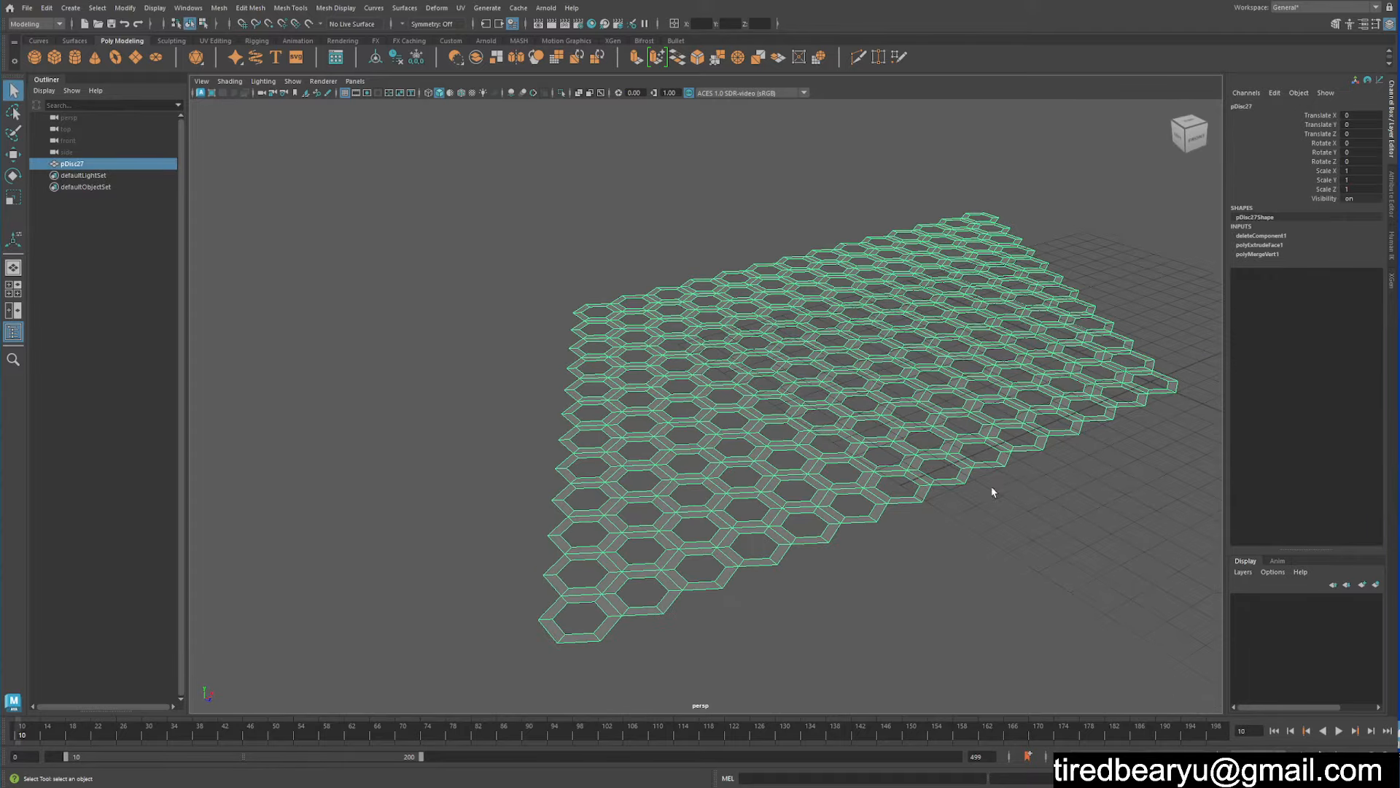
- Extrude all the honeycomb's faces upward by about 0.912 to give the frame thickness, and reselect the whole mesh in object mode
{"action": "key", "text": "ctrl+e"}
{"action": "left_click_drag", "start_coordinate": [1109, 408], "coordinate": [1109, 342]}
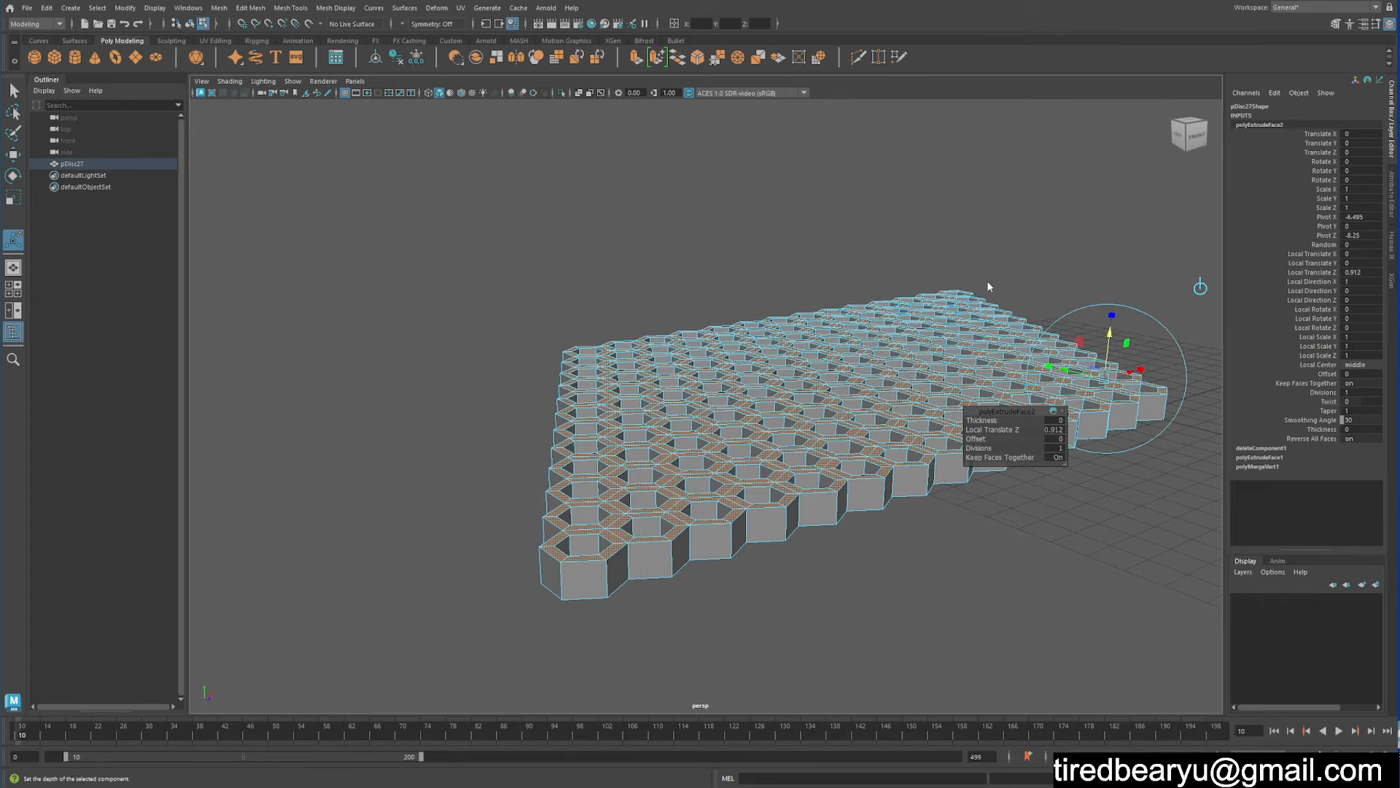
{"action": "right_click_drag", "start_coordinate": [988, 286], "coordinate": [1037, 253]}
{"action": "left_click", "coordinate": [1038, 253]}
{"action": "mouse_move", "coordinate": [1029, 281]}
{"action": "left_mouse_down", "text": "alt"}
{"action": "mouse_move", "coordinate": [1003, 353]}
{"action": "mouse_move", "coordinate": [1068, 465]}
{"action": "mouse_move", "coordinate": [1075, 312]}
{"action": "mouse_move", "coordinate": [1038, 281]}
{"action": "mouse_move", "coordinate": [1027, 247]}
{"action": "mouse_move", "coordinate": [1028, 300]}
{"action": "left_mouse_up", "text": "alt"}
{"action": "left_click", "coordinate": [949, 467]}
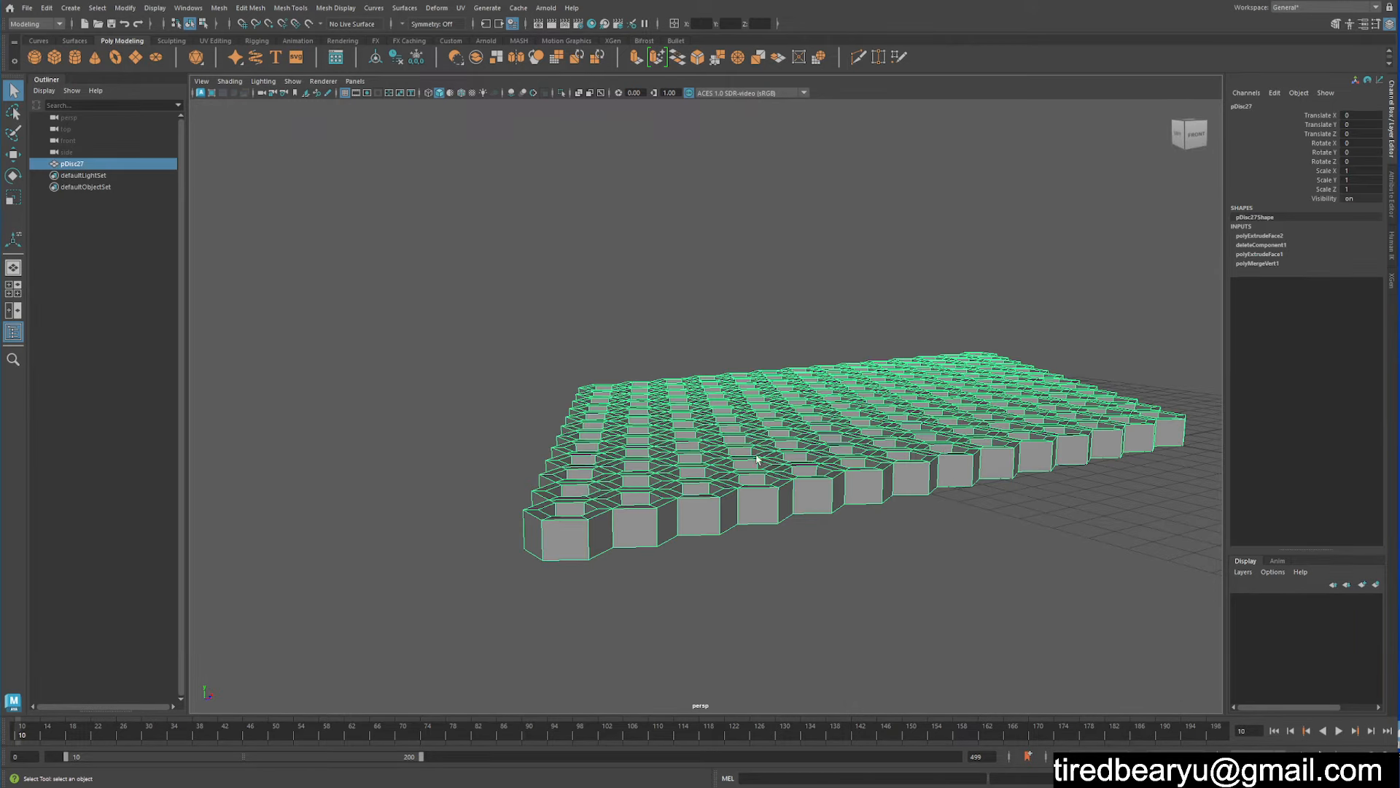
- Examine the shading of the extruded honeycomb's cell walls up close and from several angles, including in component display
{"action": "left_click_drag", "start_coordinate": [862, 392], "coordinate": [853, 504], "text": "alt"}
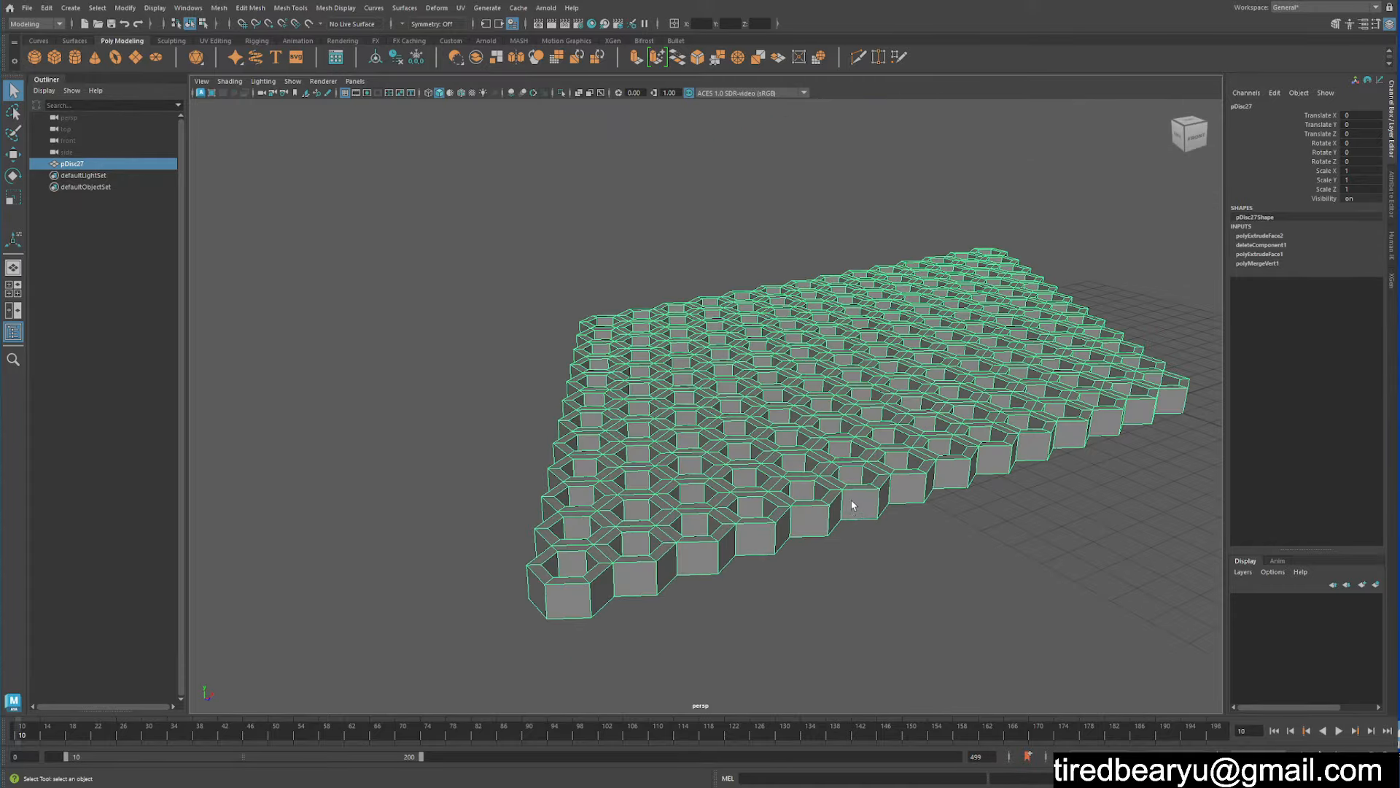
{"action": "left_click", "coordinate": [335, 8]}
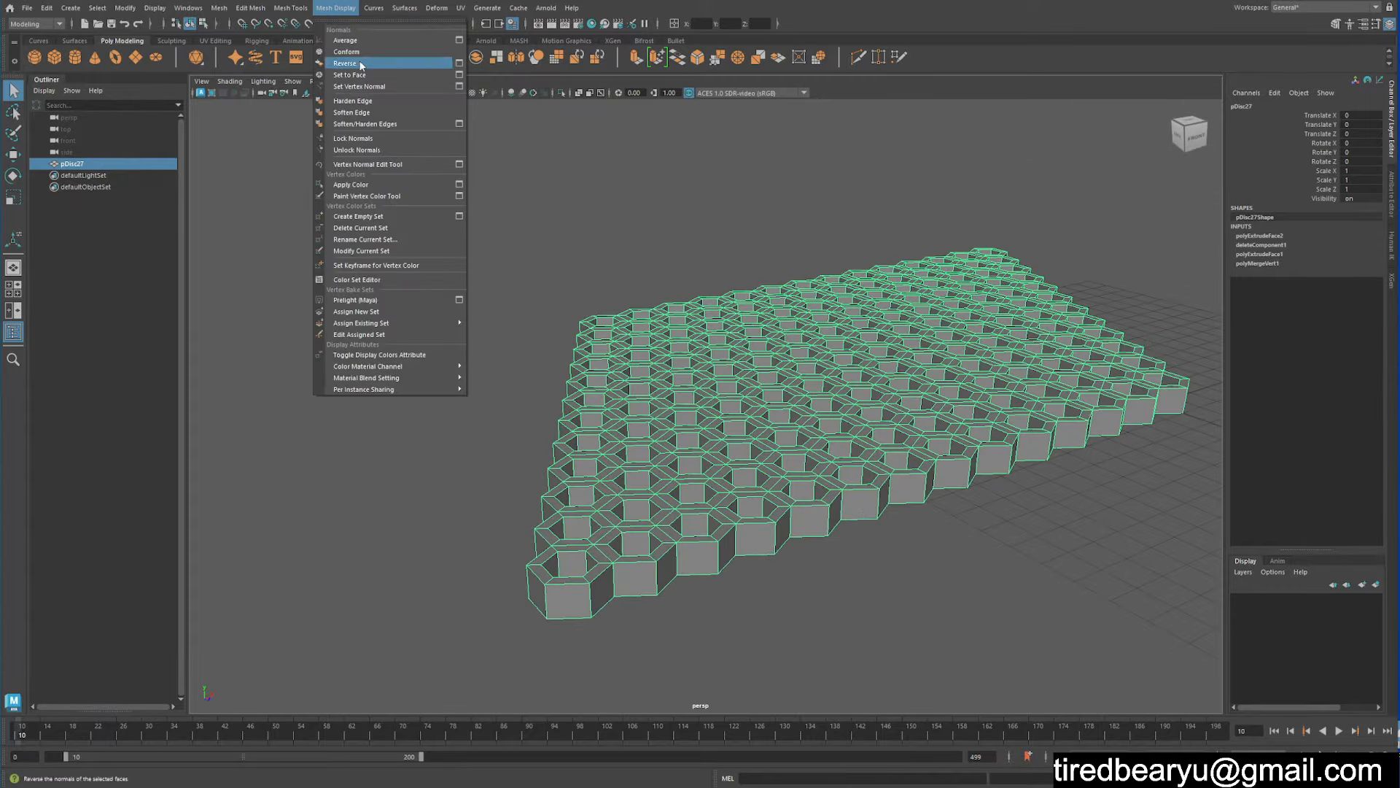
{"action": "left_click", "coordinate": [984, 593]}
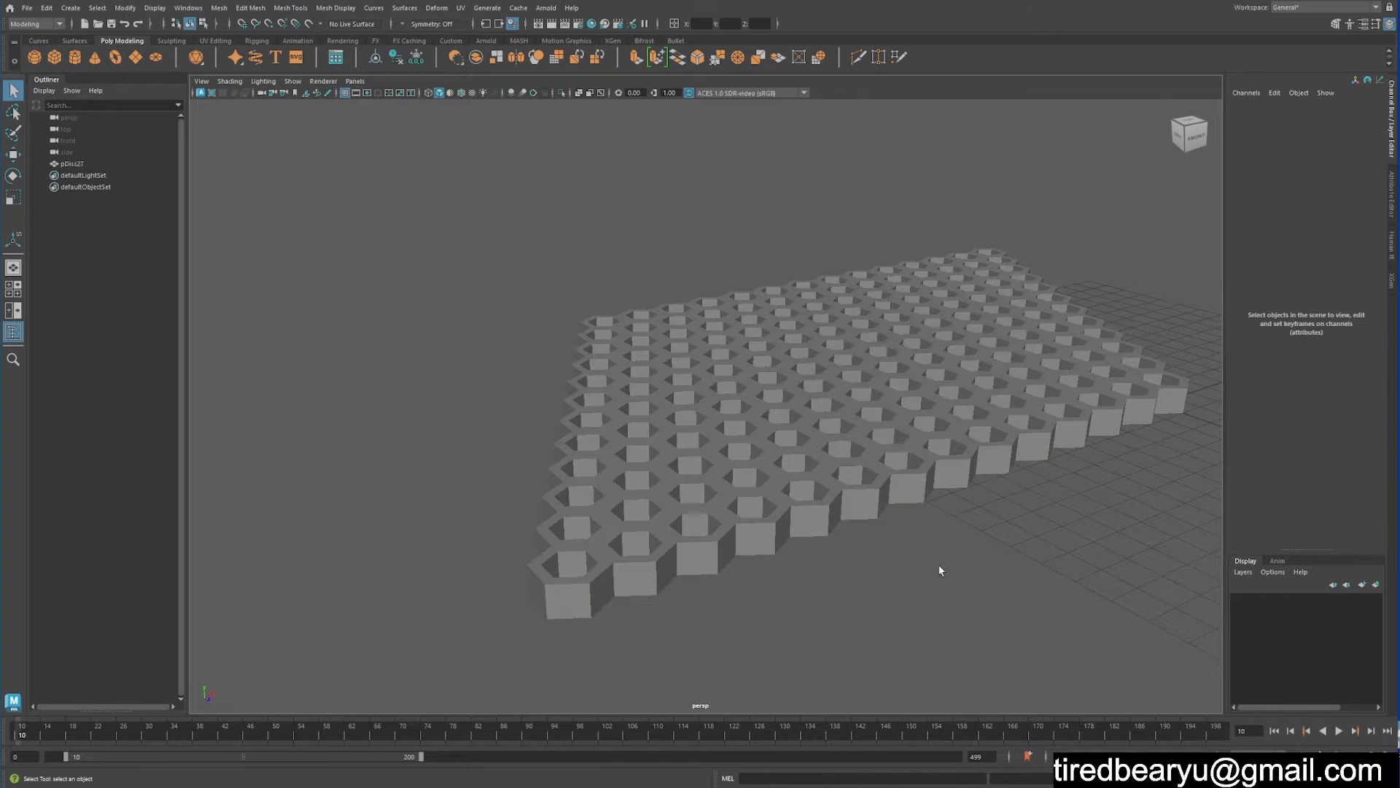
{"action": "left_click_drag", "start_coordinate": [939, 569], "coordinate": [790, 469], "text": "alt"}
{"action": "right_click_drag", "start_coordinate": [773, 460], "coordinate": [733, 478]}
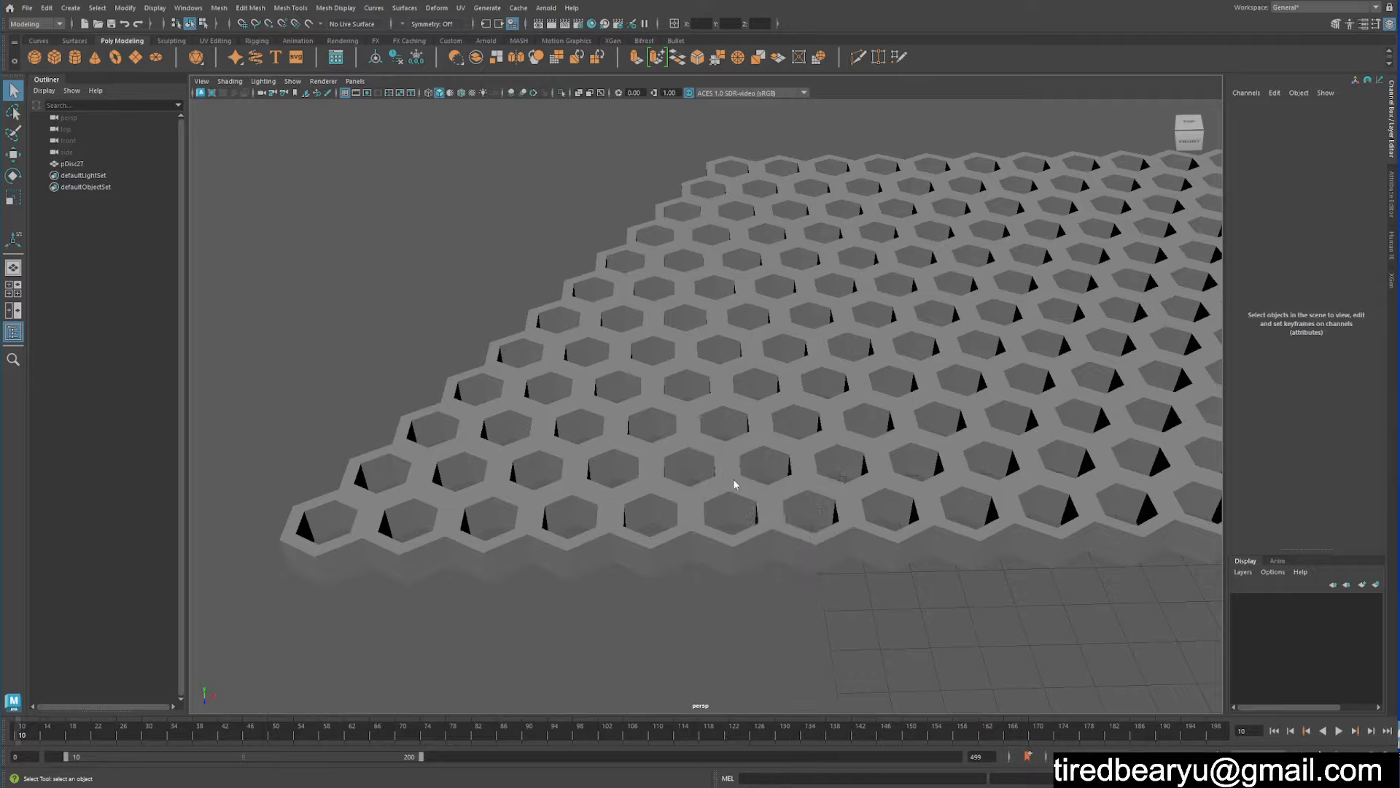
{"action": "left_click_drag", "start_coordinate": [758, 511], "coordinate": [810, 530], "text": "alt"}
{"action": "right_click_drag", "start_coordinate": [831, 532], "coordinate": [1078, 531], "text": "alt"}
{"action": "left_click_drag", "start_coordinate": [780, 511], "coordinate": [832, 520], "text": "alt"}
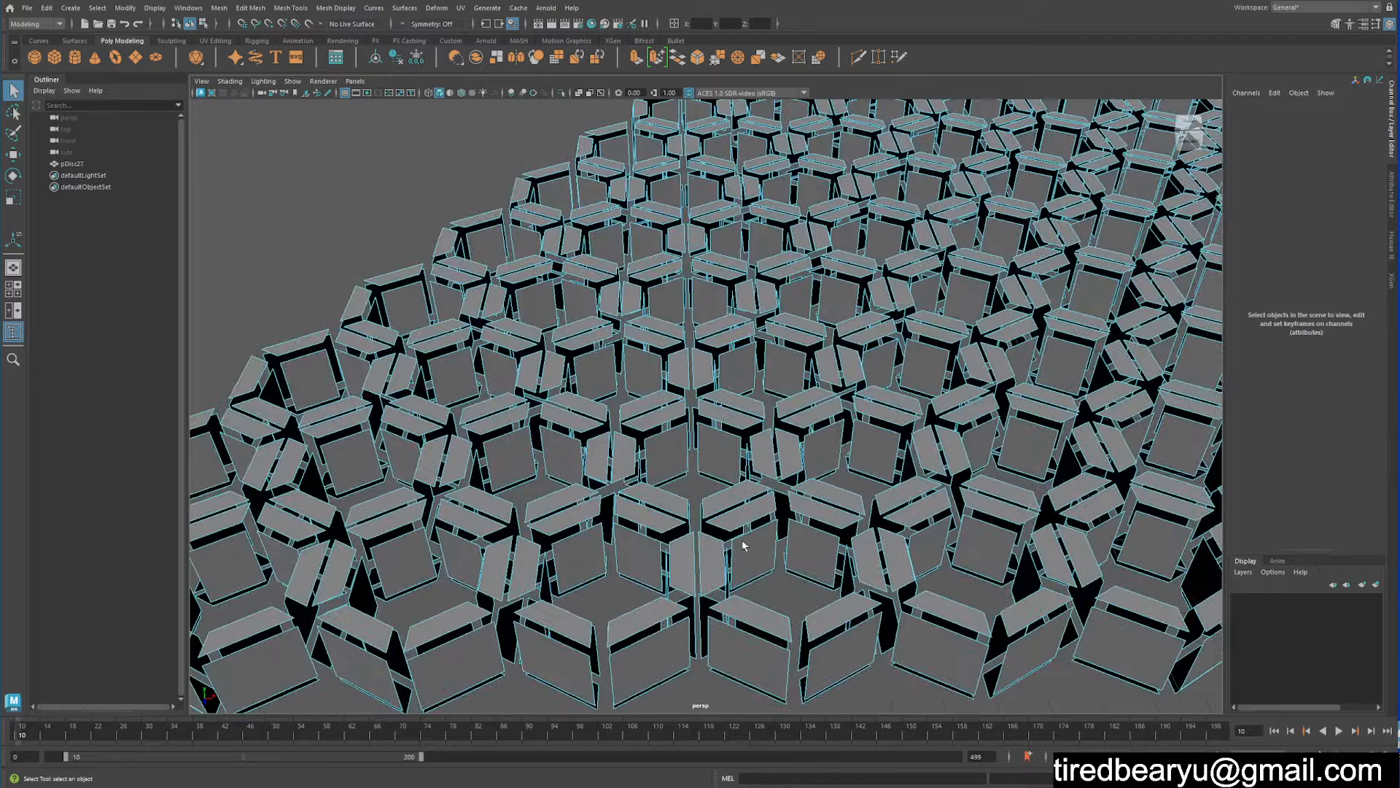
{"action": "left_click_drag", "start_coordinate": [744, 546], "coordinate": [787, 444], "text": "alt"}
{"action": "right_click_drag", "start_coordinate": [865, 432], "coordinate": [702, 379]}
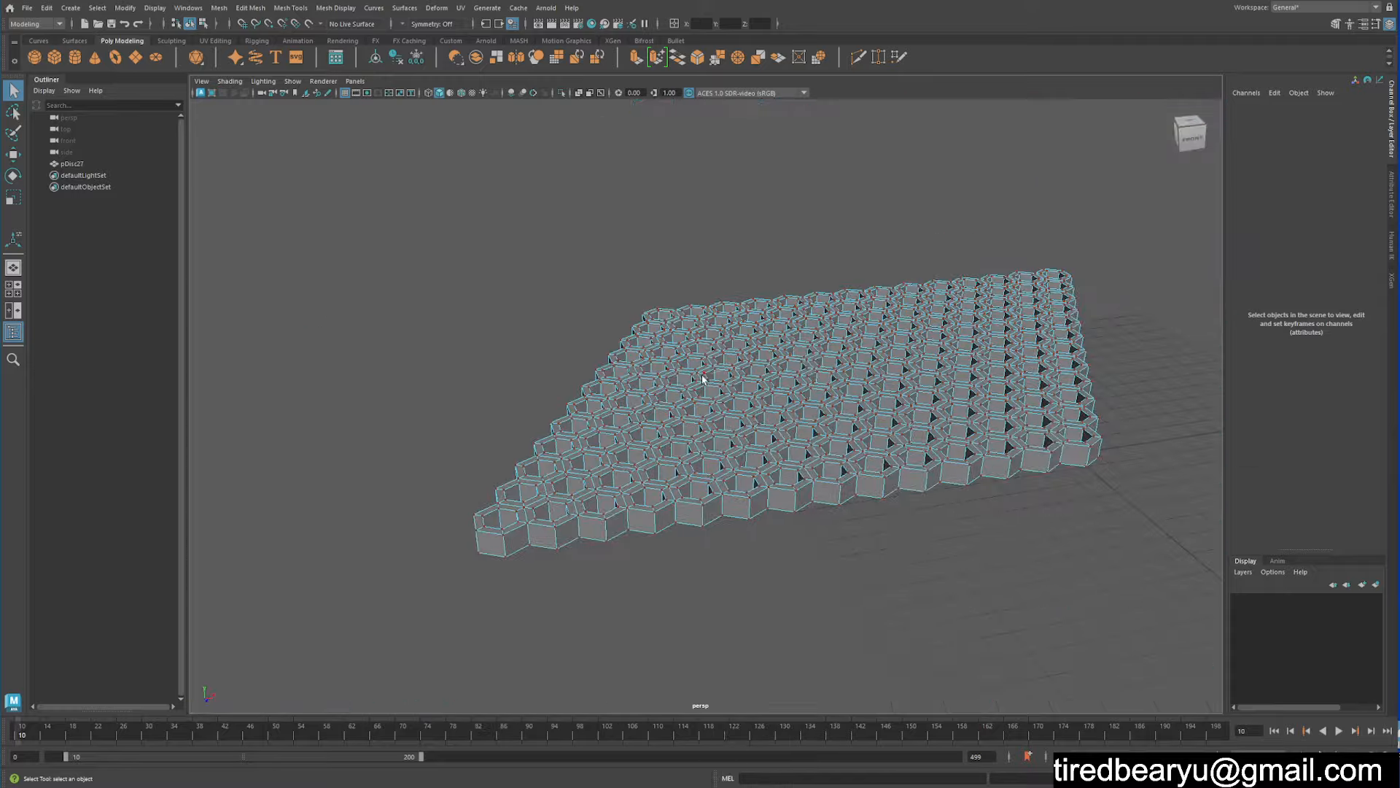
- Place a polygon cylinder, scaled uniformly to about 6.8, through the middle of the honeycomb mesh
{"action": "left_click", "coordinate": [76, 59]}
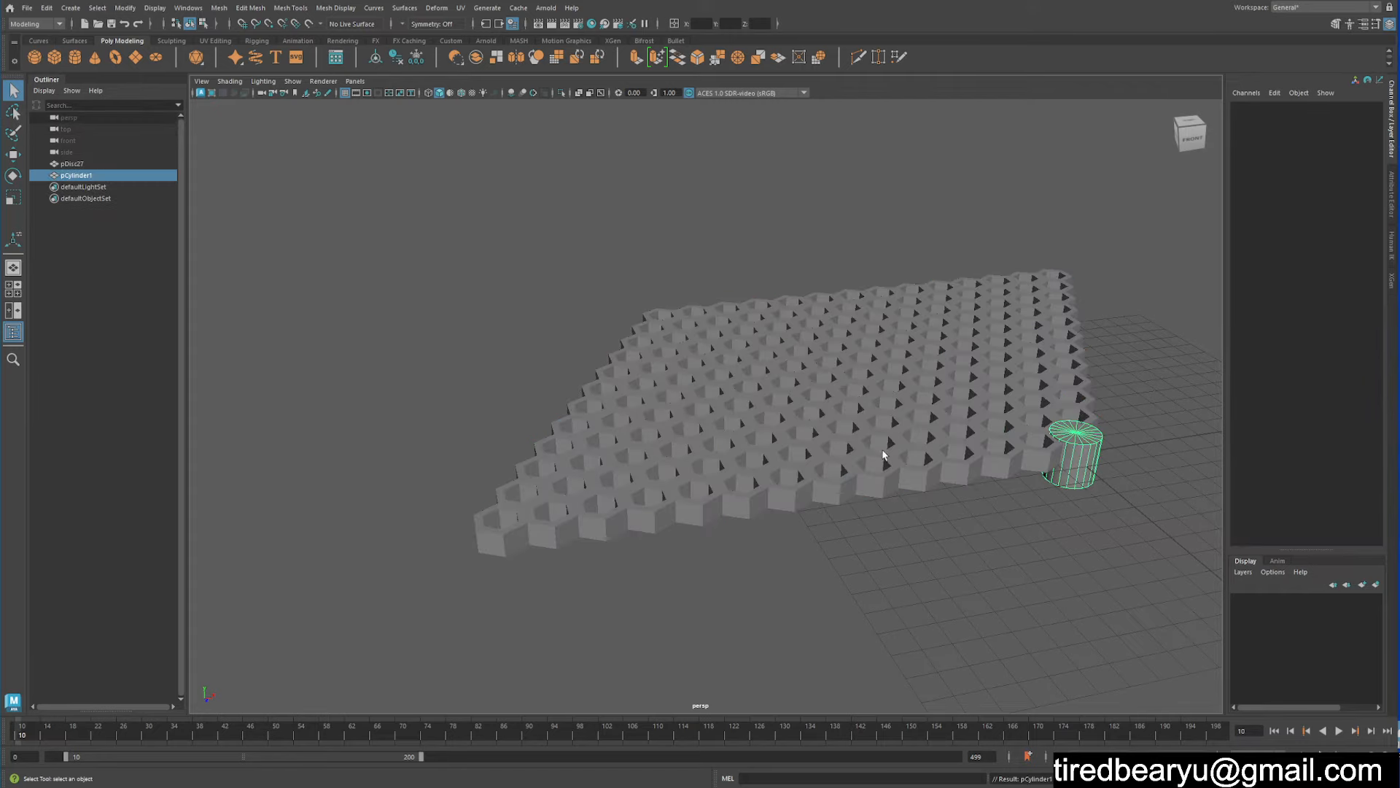
{"action": "left_click_drag", "start_coordinate": [885, 455], "coordinate": [889, 478], "text": "alt"}
{"action": "key", "text": "r"}
{"action": "middle_click_drag", "start_coordinate": [904, 478], "coordinate": [1194, 505]}
{"action": "middle_click_drag", "start_coordinate": [1079, 503], "coordinate": [1003, 540], "text": "alt"}
{"action": "right_click_drag", "start_coordinate": [1003, 539], "coordinate": [890, 536], "text": "alt"}
{"action": "middle_click_drag", "start_coordinate": [995, 527], "coordinate": [776, 437], "text": "alt"}
{"action": "key", "text": "w"}
{"action": "key", "text": "r"}
{"action": "left_click_drag", "start_coordinate": [649, 482], "coordinate": [770, 472], "text": "alt"}
{"action": "middle_click_drag", "start_coordinate": [770, 473], "coordinate": [821, 482], "text": "alt"}
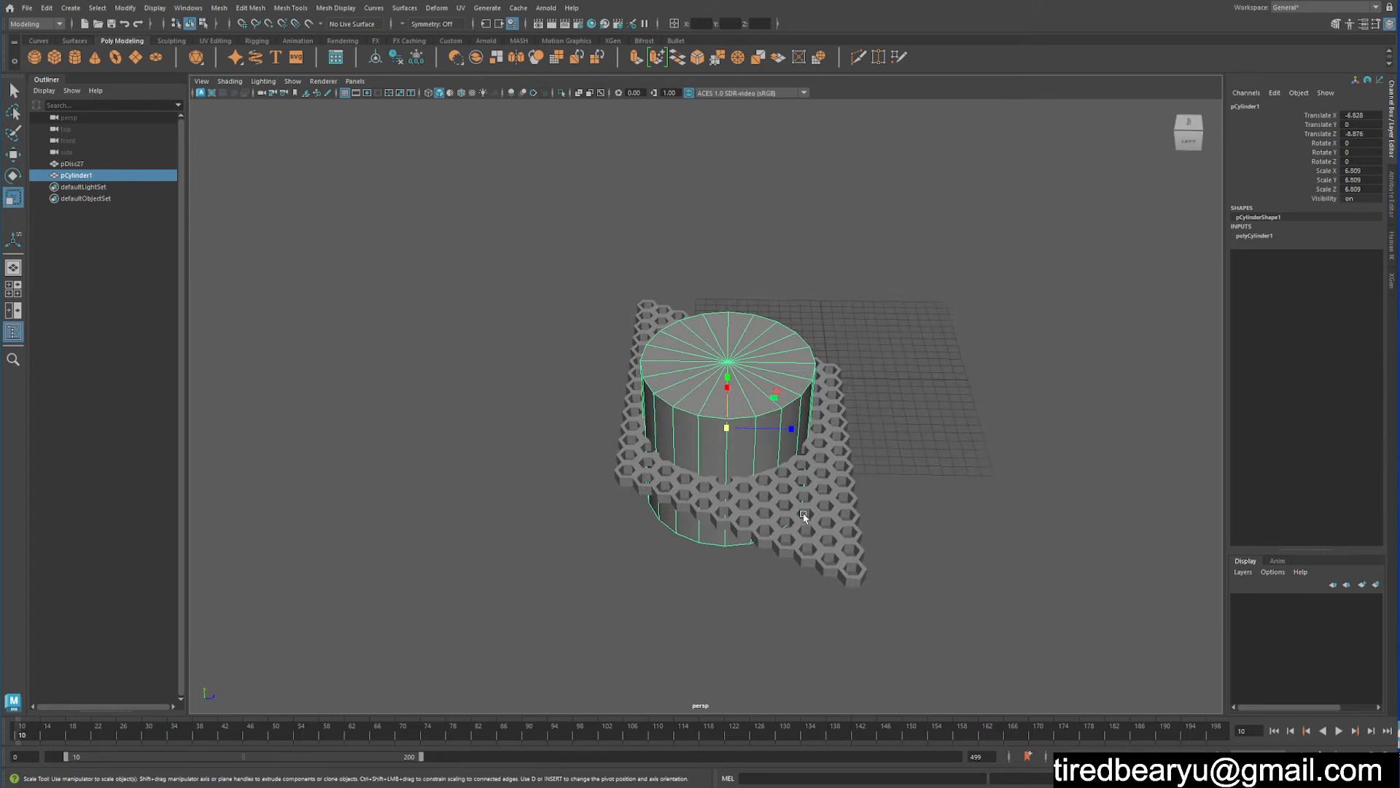
- Cut the honeycomb to a round disc with a Boolean Intersection between the honeycomb mesh and the cylinder
{"action": "left_click", "coordinate": [805, 510]}
{"action": "left_click", "coordinate": [771, 395], "text": "shift"}
{"action": "left_click", "coordinate": [219, 7]}
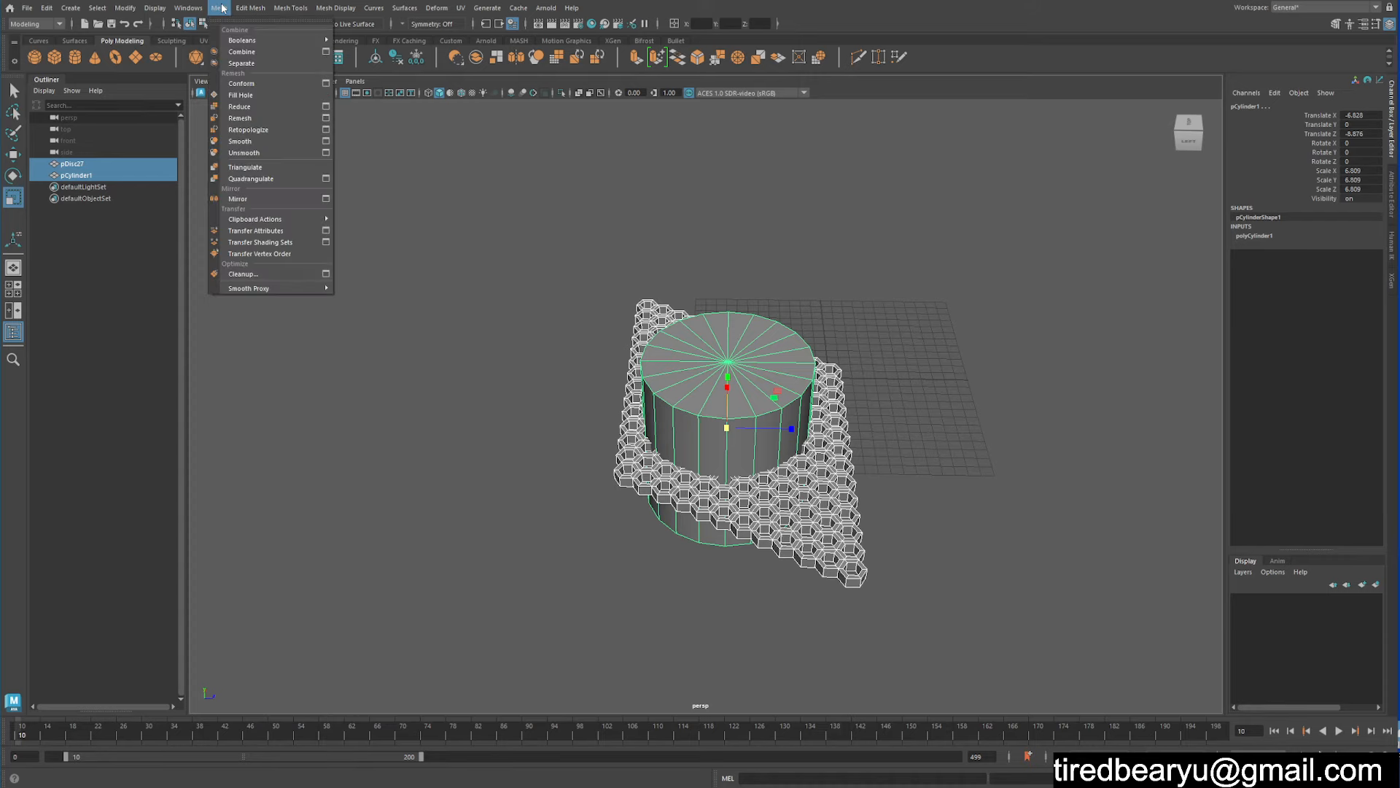
{"action": "mouse_move", "coordinate": [234, 40]}
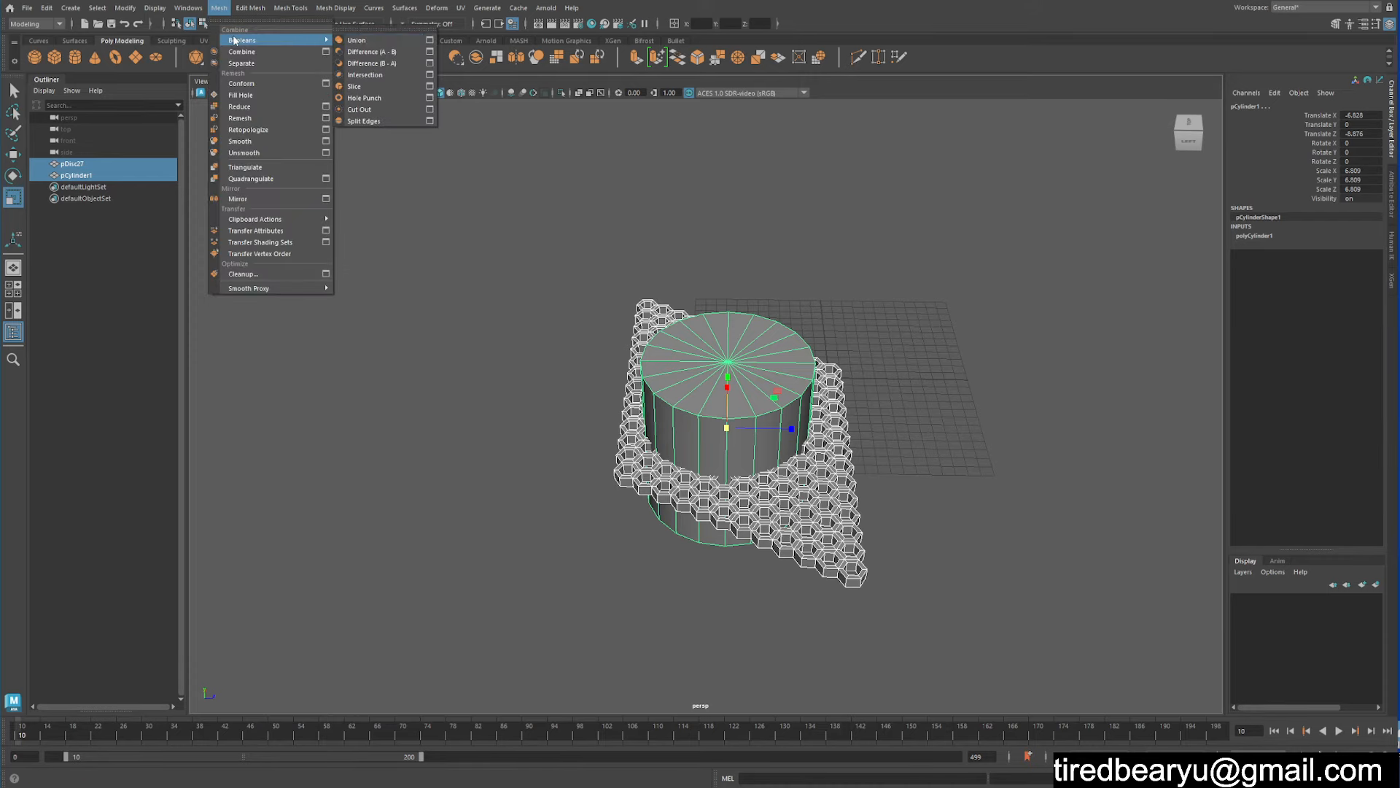
{"action": "left_click", "coordinate": [393, 76]}
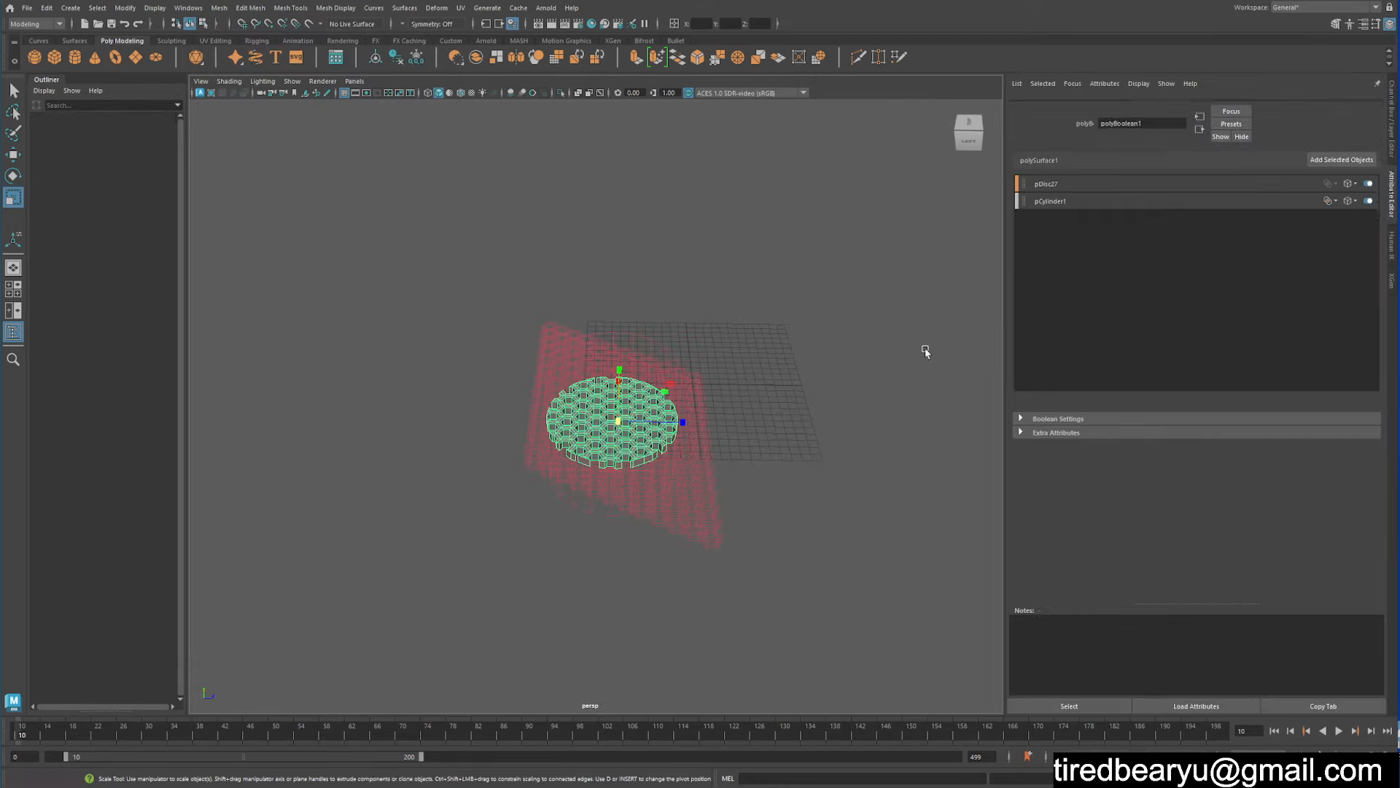
{"action": "left_click_drag", "start_coordinate": [920, 436], "coordinate": [778, 465], "text": "alt"}
{"action": "right_click_drag", "start_coordinate": [779, 465], "coordinate": [851, 466], "text": "alt"}
{"action": "middle_click_drag", "start_coordinate": [851, 467], "coordinate": [729, 328], "text": "alt"}
{"action": "left_click", "coordinate": [892, 200]}
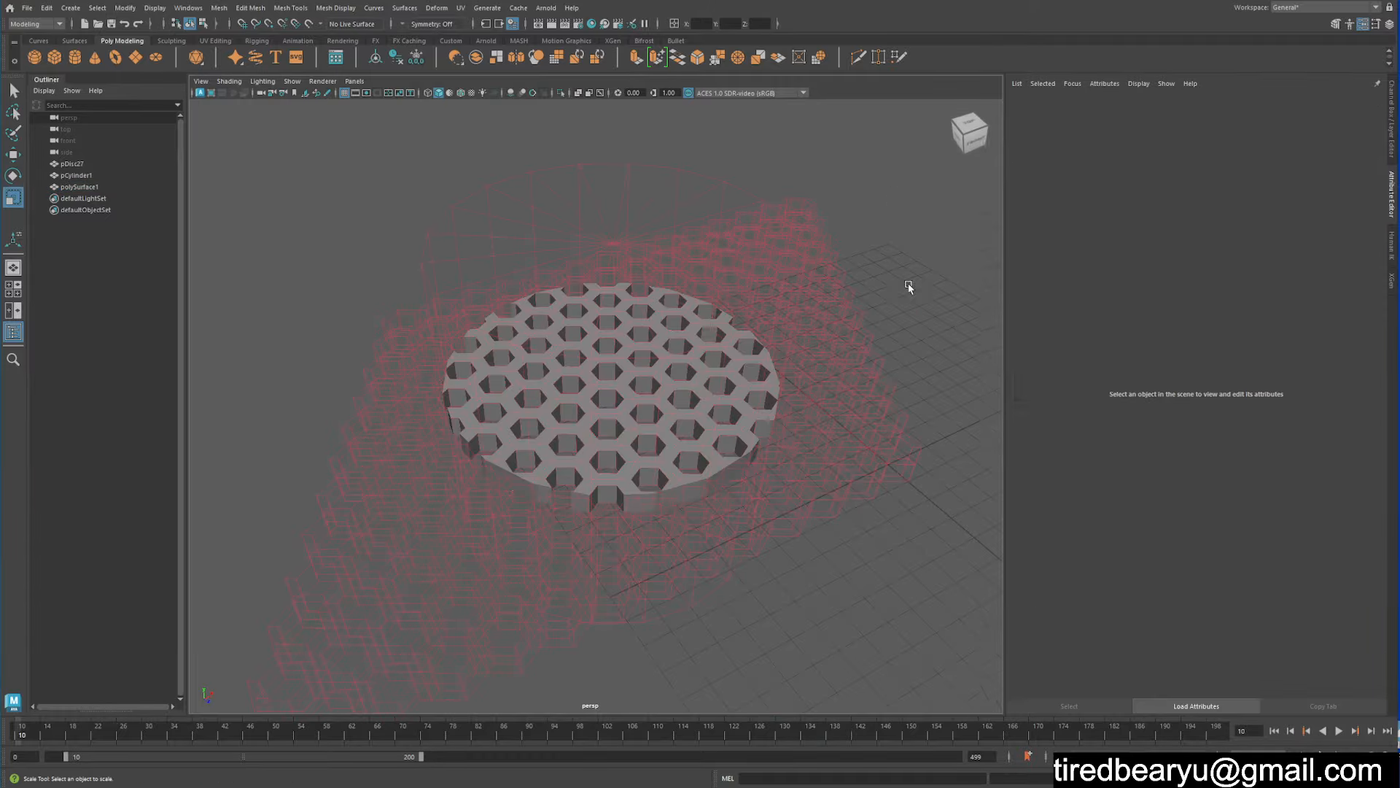
- Delete the construction history of the Boolean result and its source meshes, and select the honeycomb disc
{"action": "left_click_drag", "start_coordinate": [910, 288], "coordinate": [831, 292], "text": "alt"}
{"action": "left_click_drag", "start_coordinate": [710, 351], "coordinate": [820, 485]}
{"action": "left_click_drag", "start_coordinate": [827, 563], "coordinate": [826, 534], "text": "alt"}
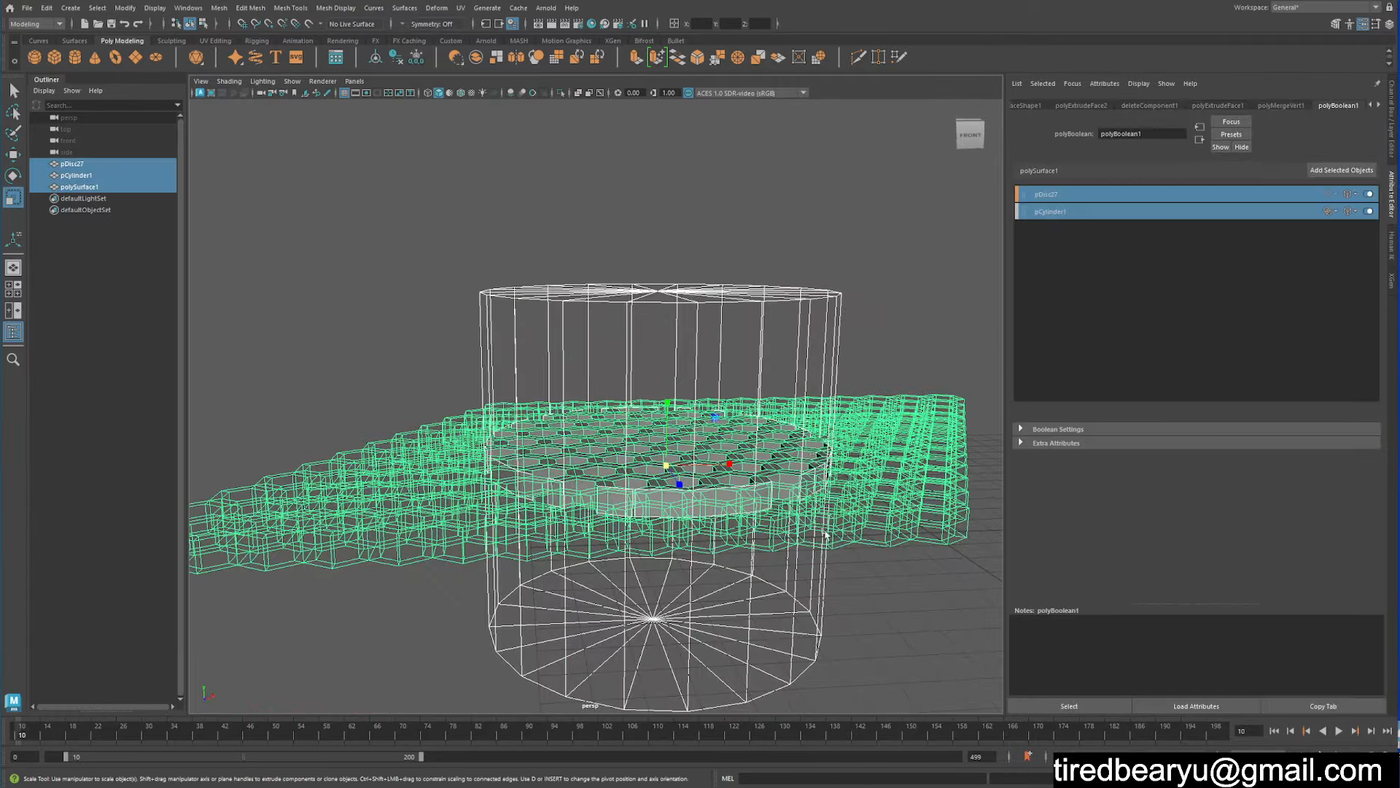
{"action": "key", "text": "alt+shift+d"}
{"action": "left_click", "coordinate": [889, 304]}
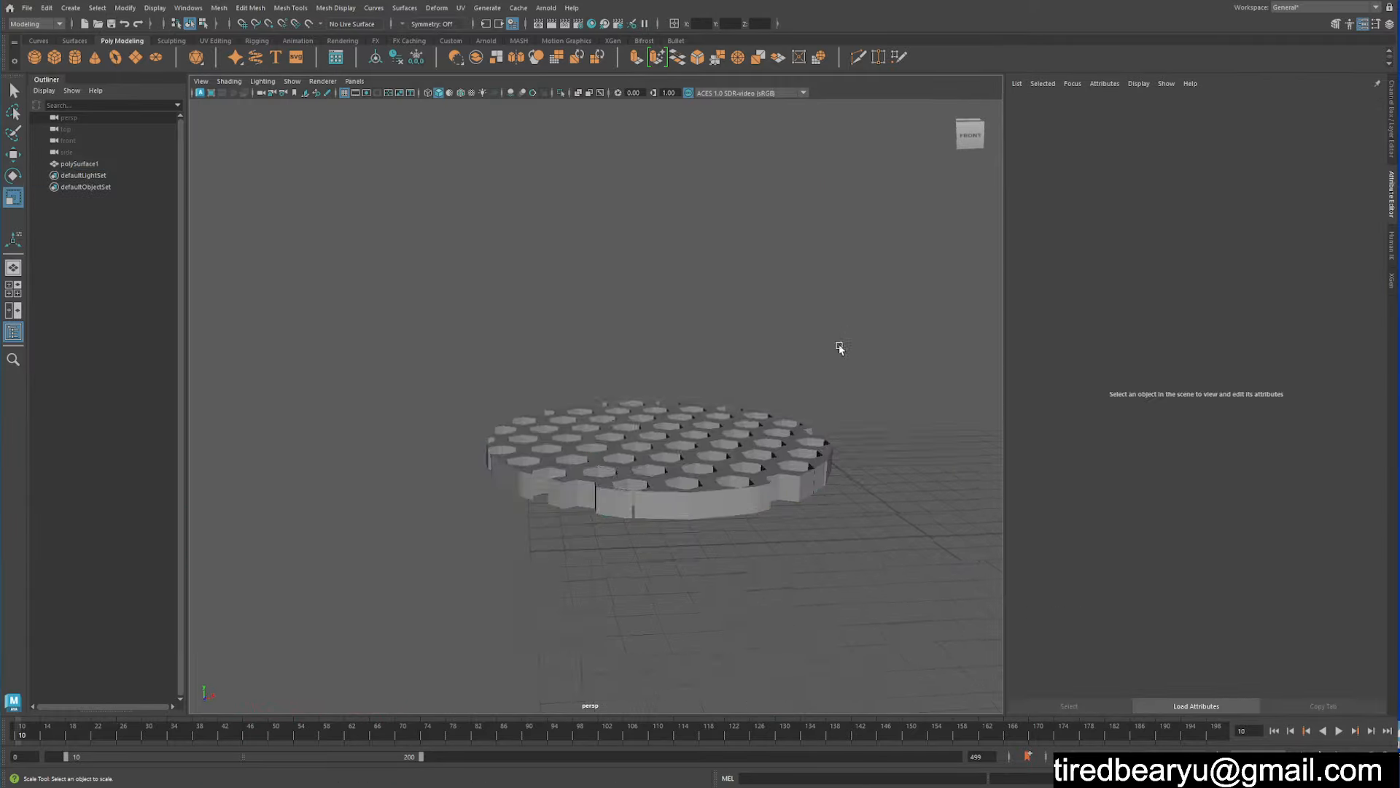
{"action": "left_click_drag", "start_coordinate": [838, 353], "coordinate": [839, 394], "text": "alt"}
{"action": "left_click_drag", "start_coordinate": [839, 394], "coordinate": [836, 466], "text": "alt"}
{"action": "left_click", "coordinate": [762, 430]}
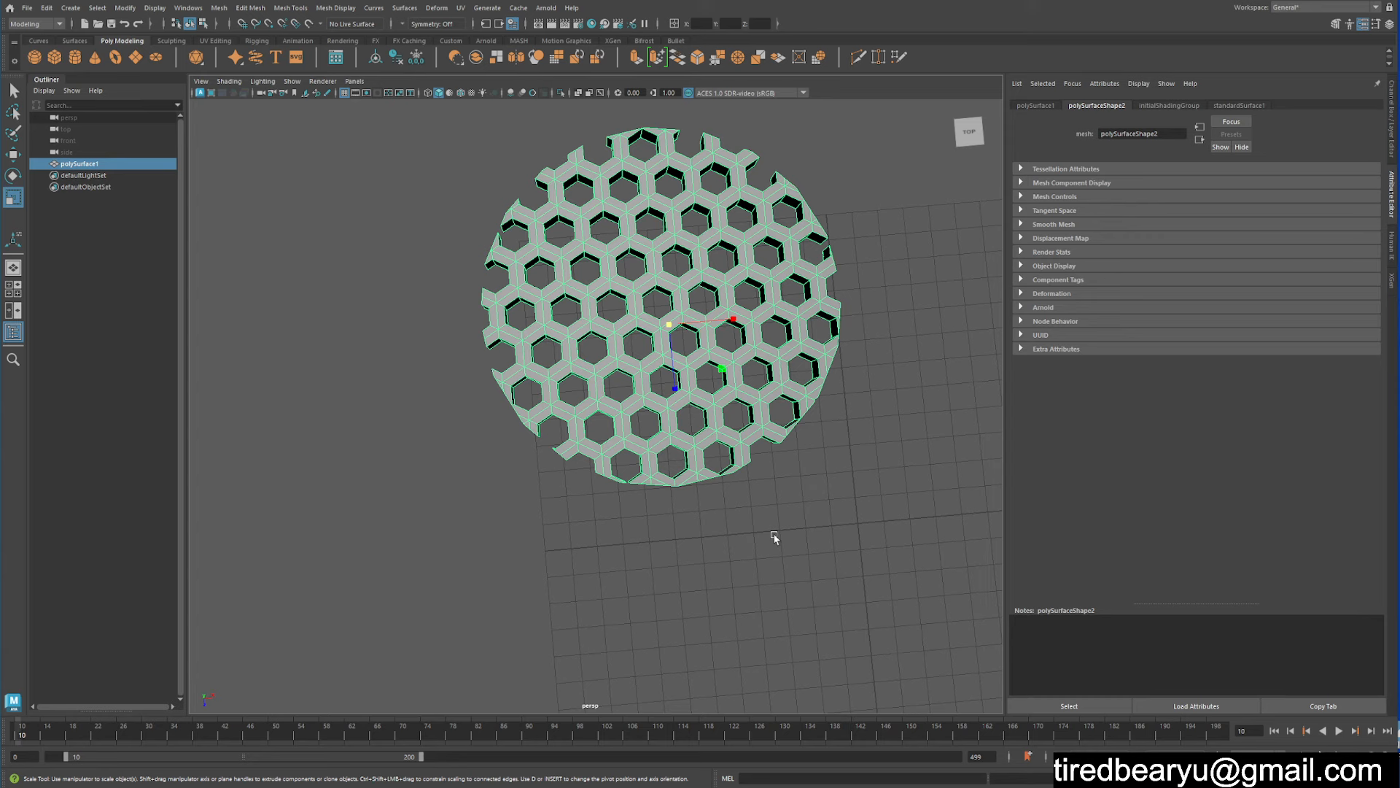